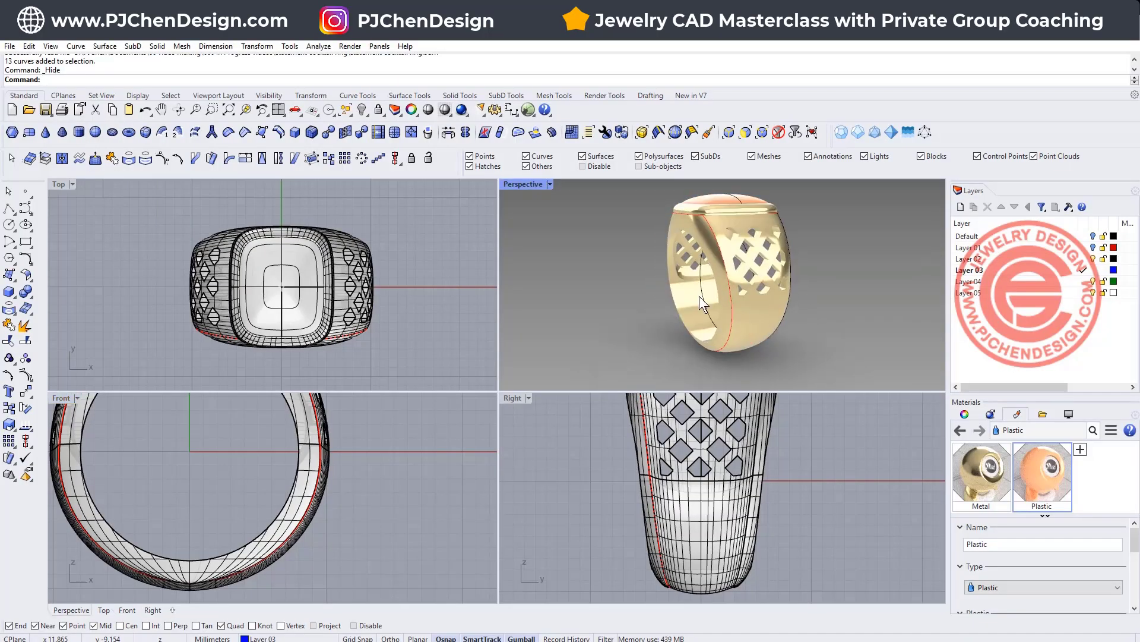
scroll(698, 587, "up", 8)
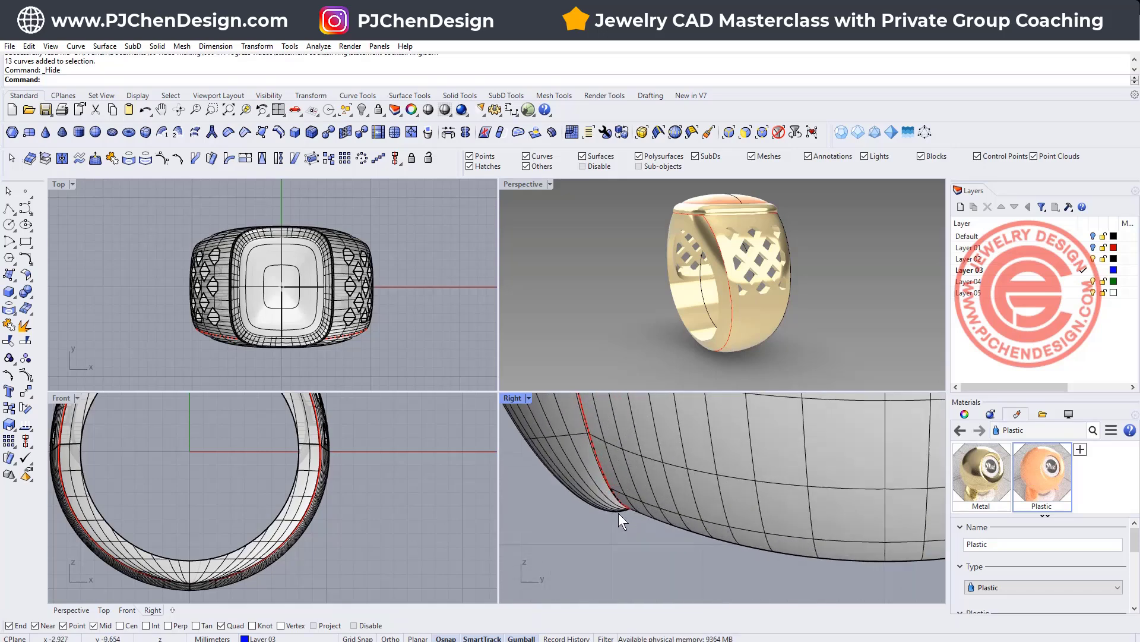
scroll(348, 492, "down", 3)
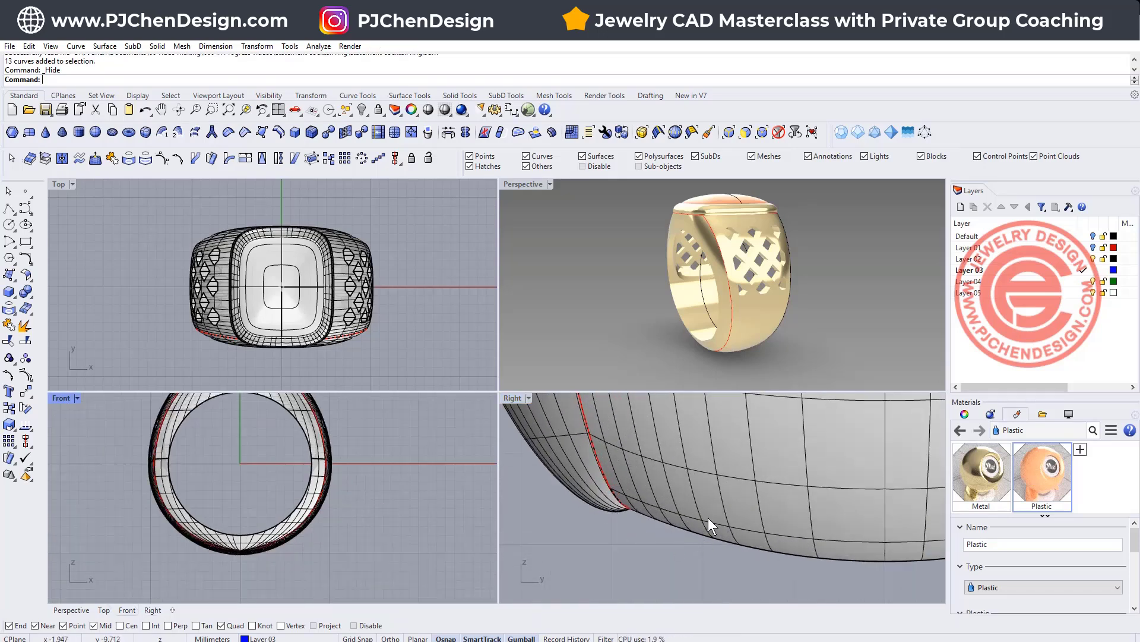
scroll(708, 518, "down", 4)
scroll(714, 511, "down", 3)
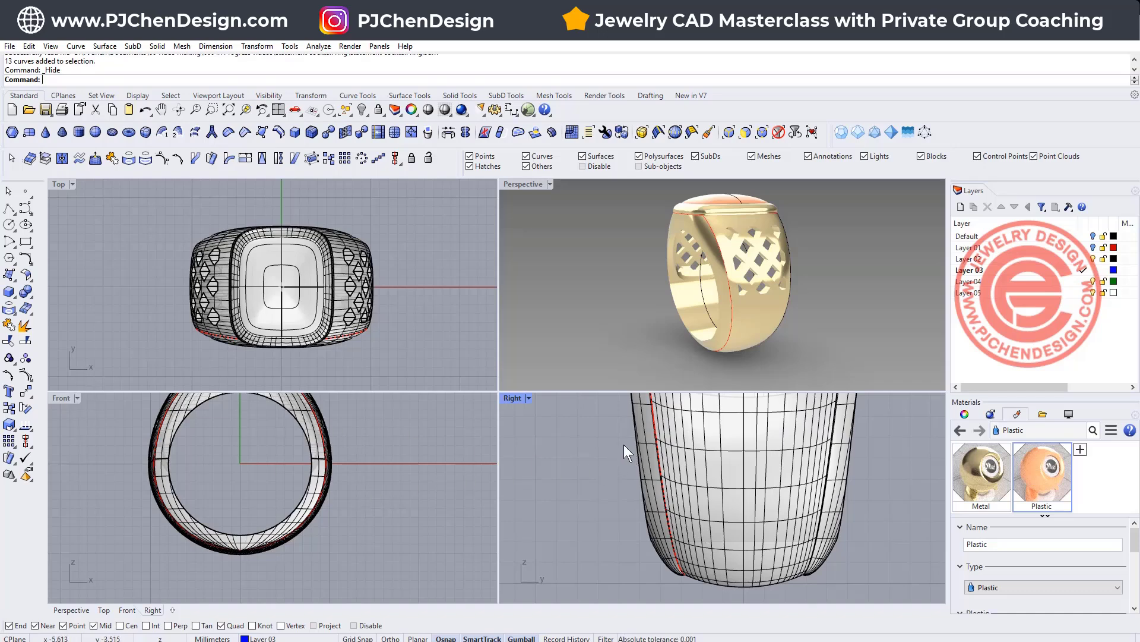
right_click_drag(754, 293, 821, 237)
scroll(810, 322, "up", 6)
scroll(654, 573, "up", 3)
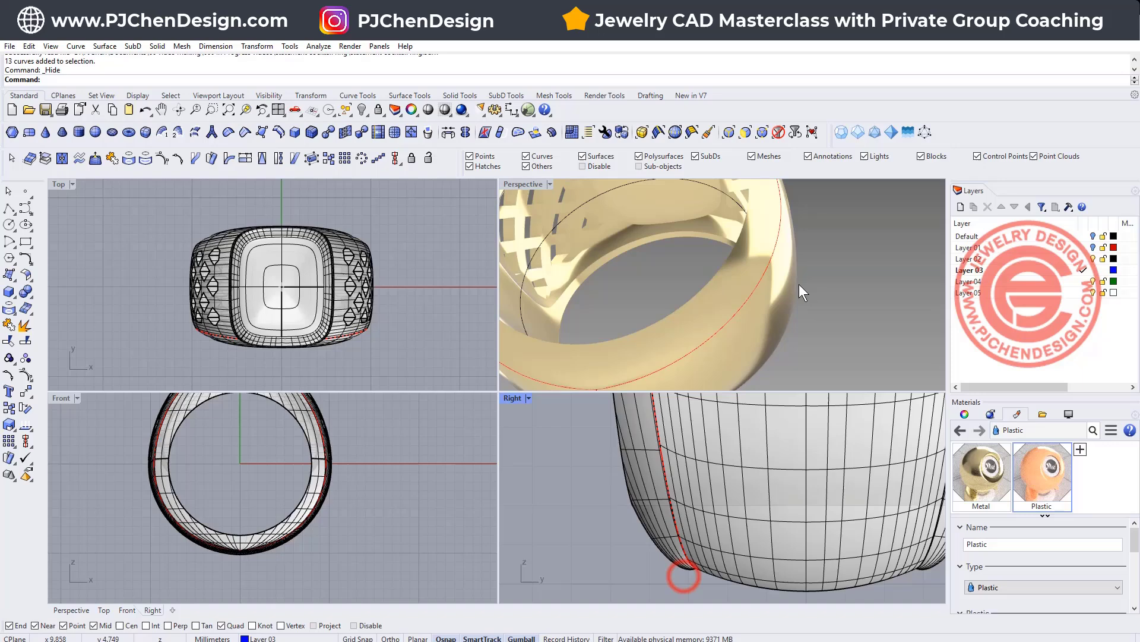
mouse_move(800, 285)
right_mouse_down()
mouse_move(770, 326)
mouse_move(803, 303)
right_mouse_up()
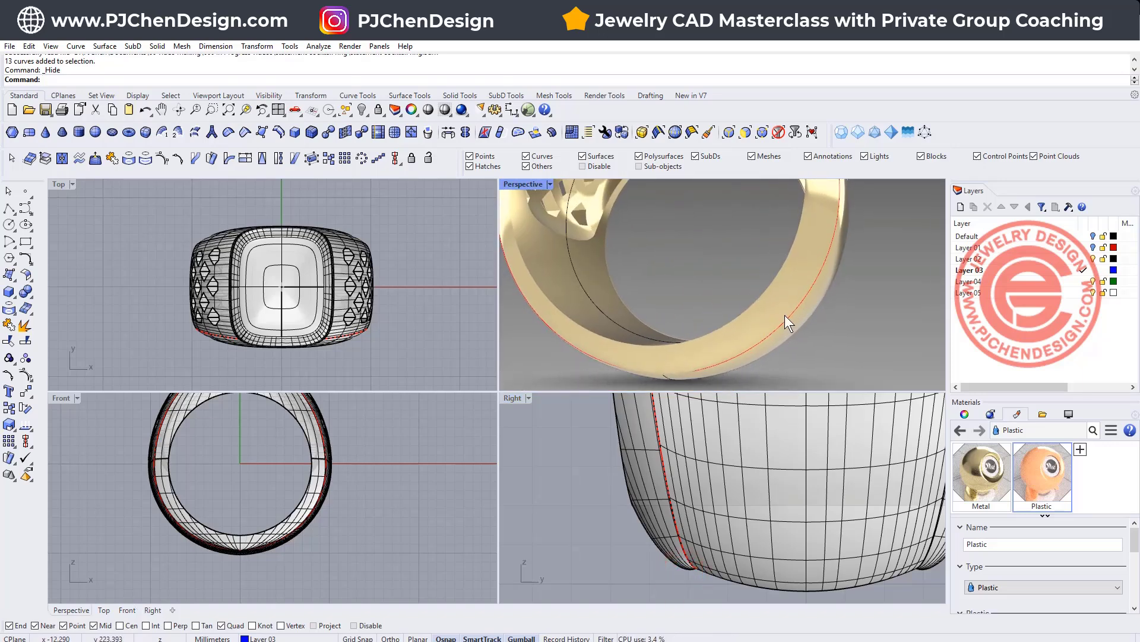
Step: Maximize the Front view, draw a horizontal line across the ring, then delete it
double_click(64, 397)
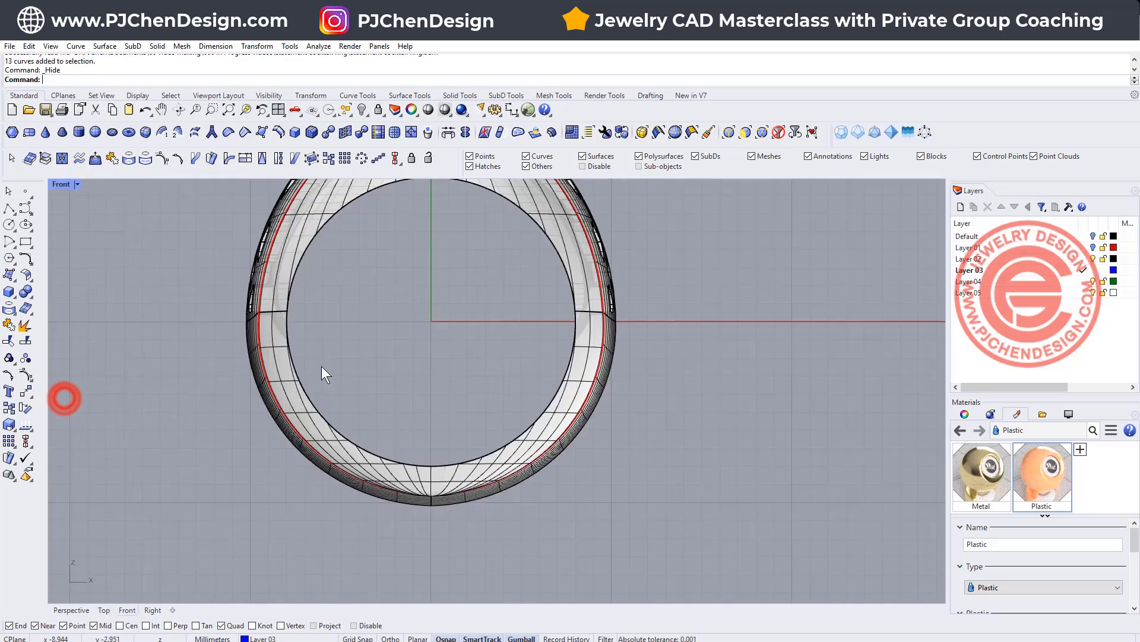
left_click(10, 207)
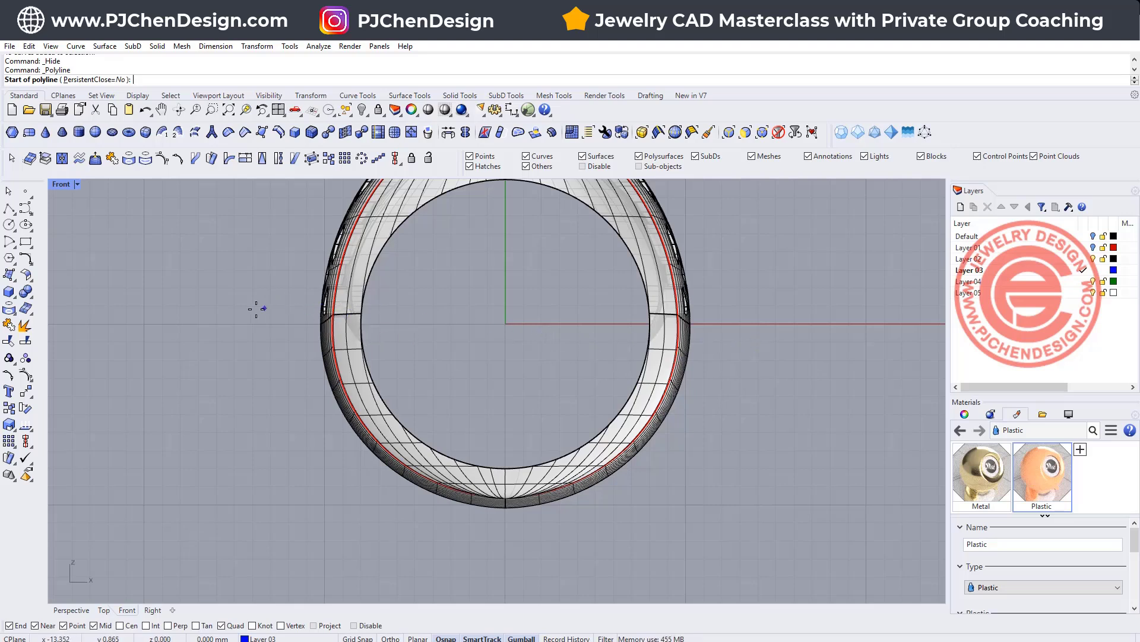
left_click(223, 368)
left_click(786, 385)
key("Return")
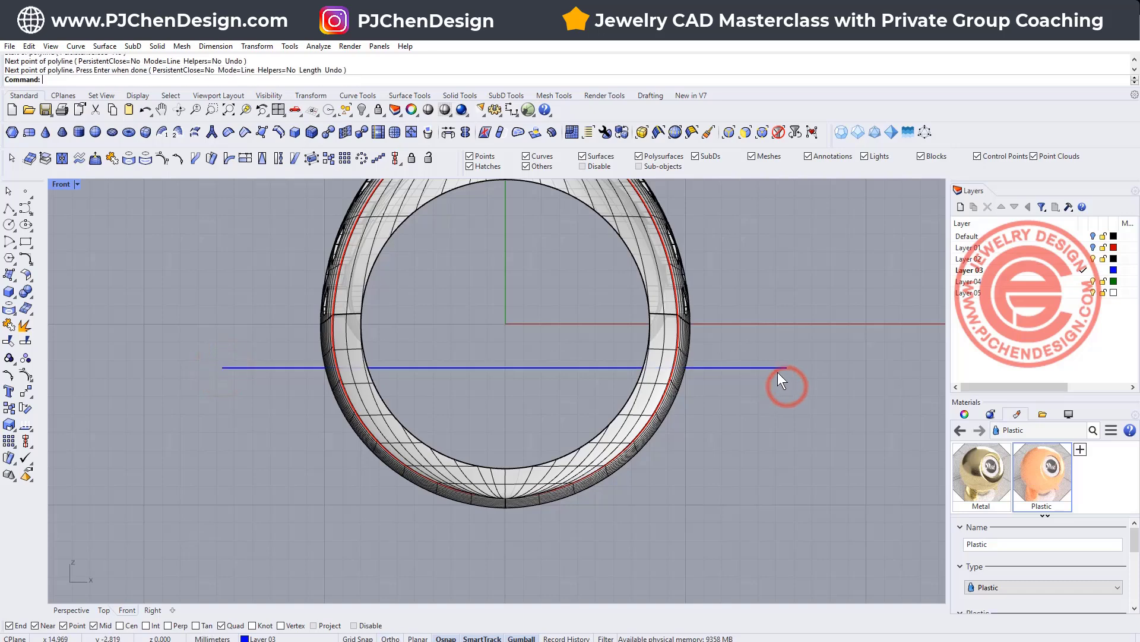
left_click(778, 370)
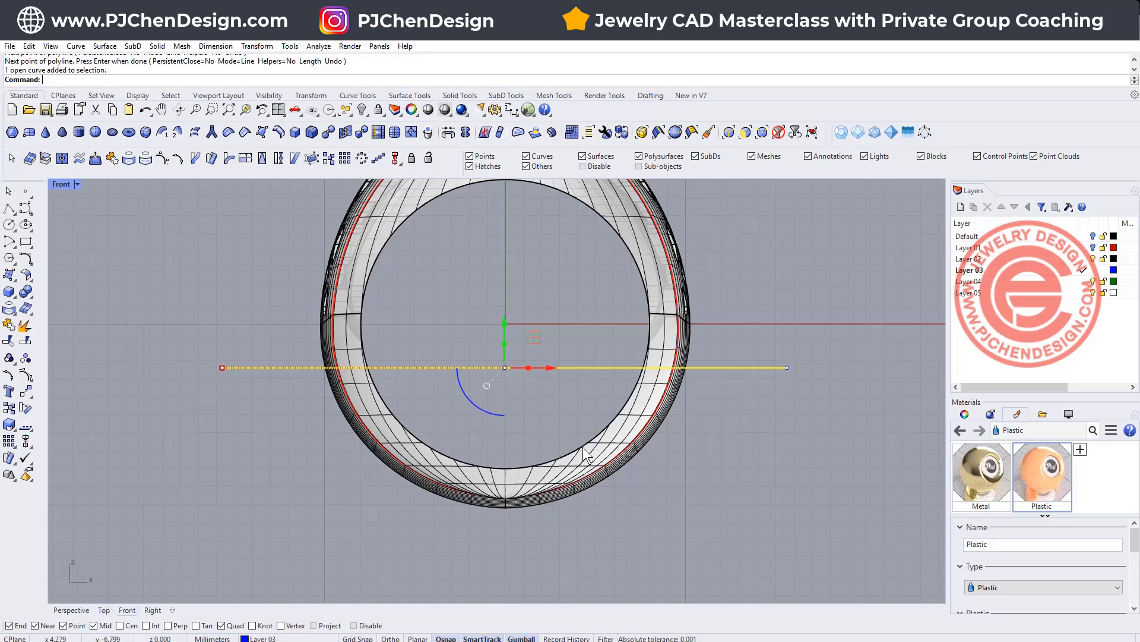
left_click(555, 402)
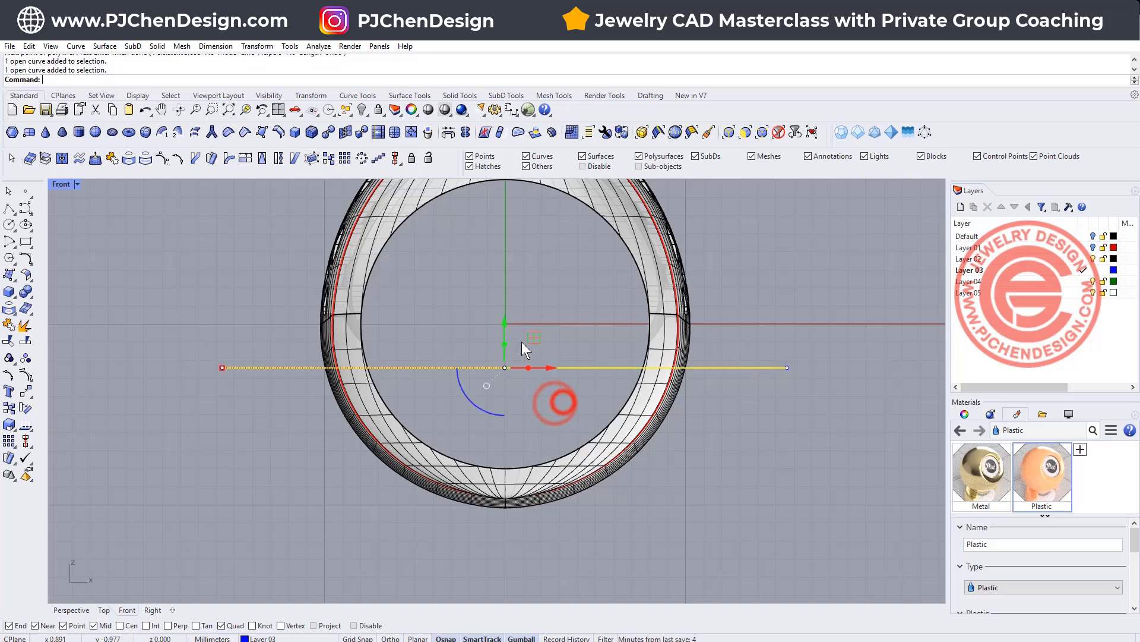
key("Delete")
Step: Draw a diagonal line from the origin down-right past the ring's band
left_click(8, 213)
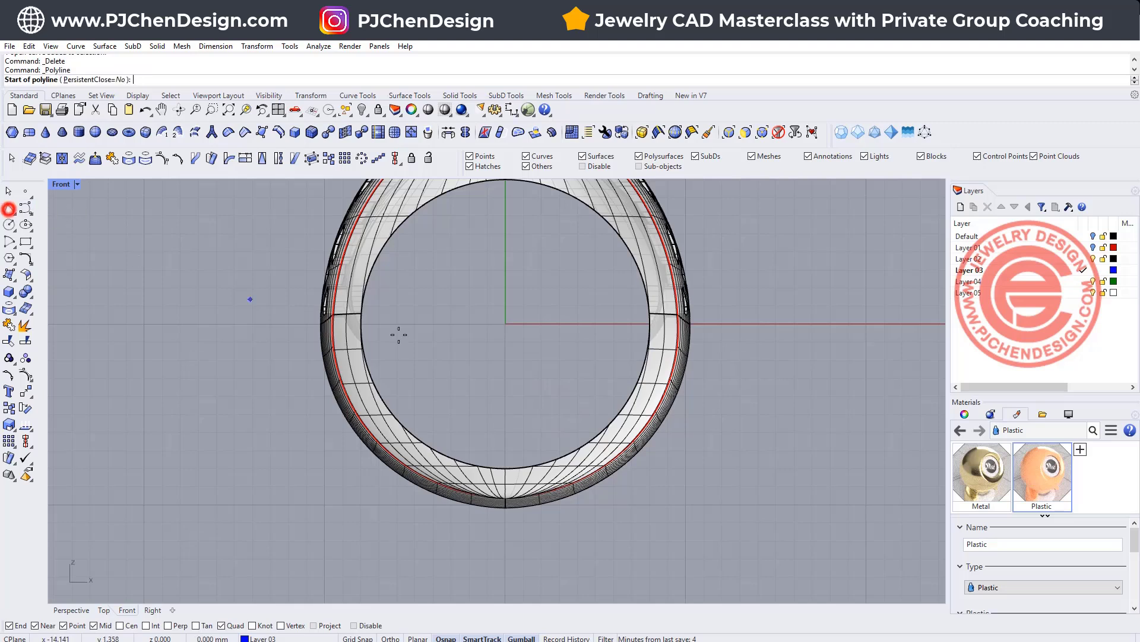
type("0")
key("Return")
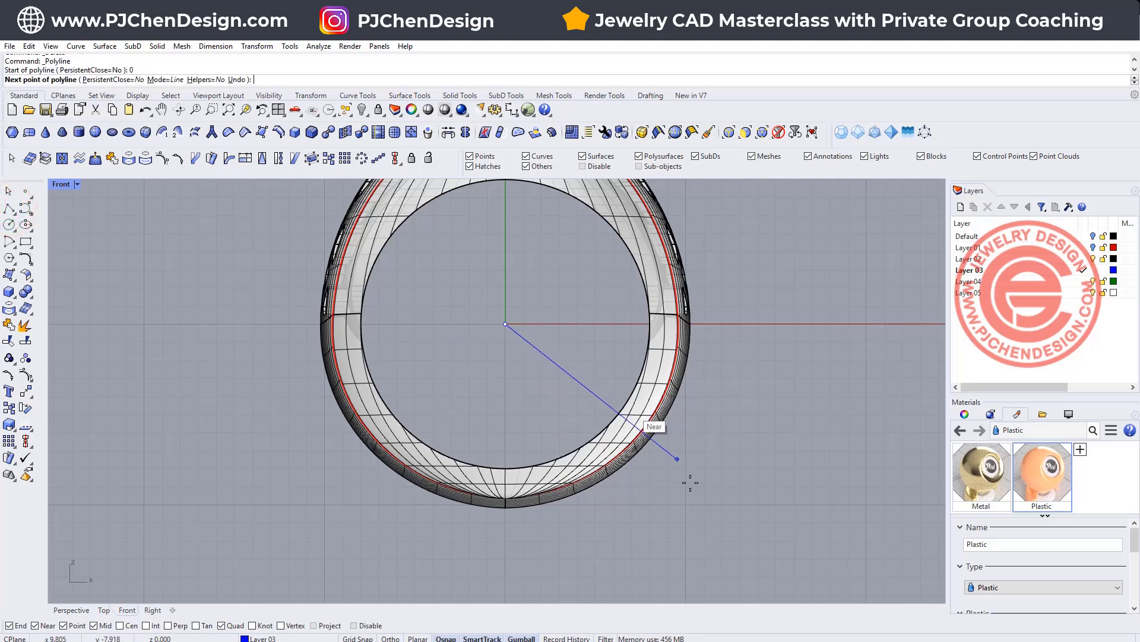
left_click(725, 494)
key("Return")
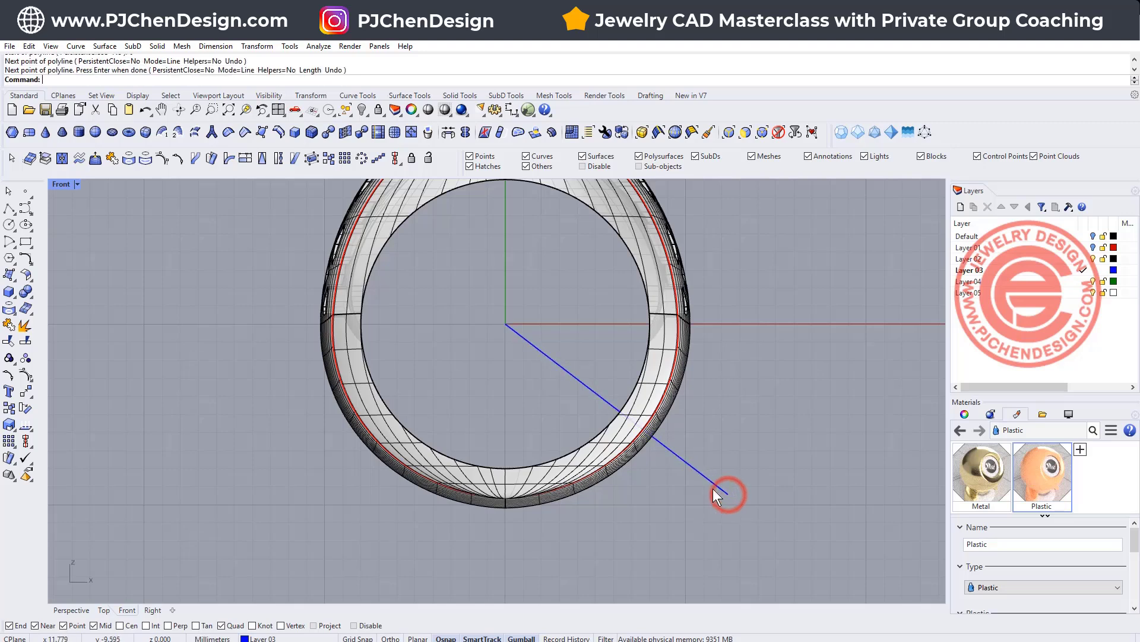
Step: Mirror the diagonal line about a vertical axis through the ring centre to form a V
left_click(687, 461)
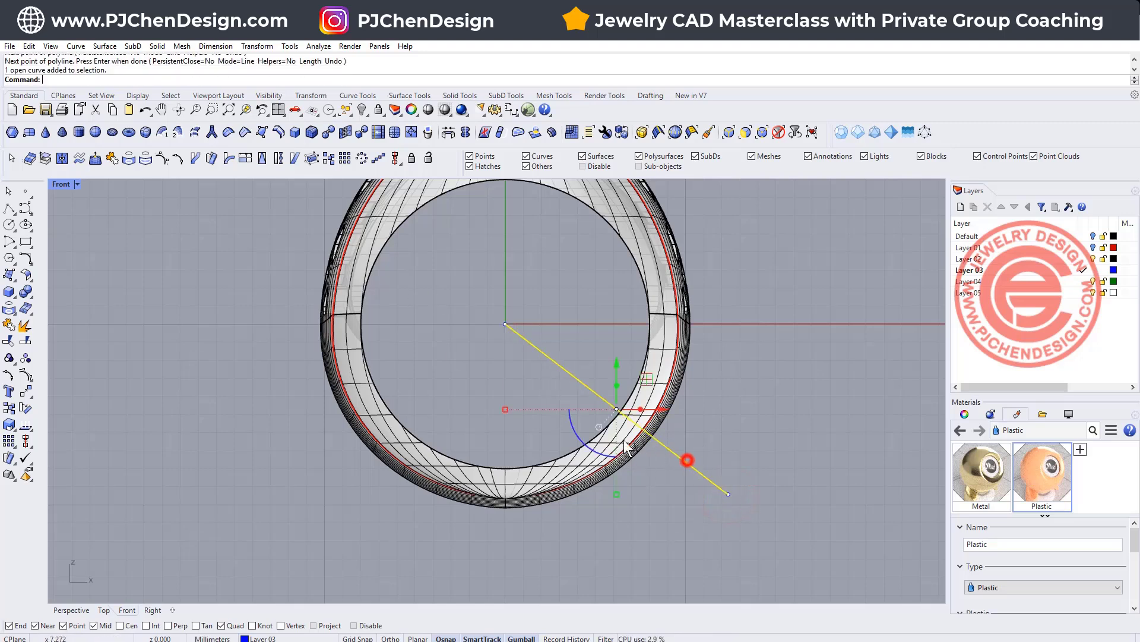
left_click(27, 393)
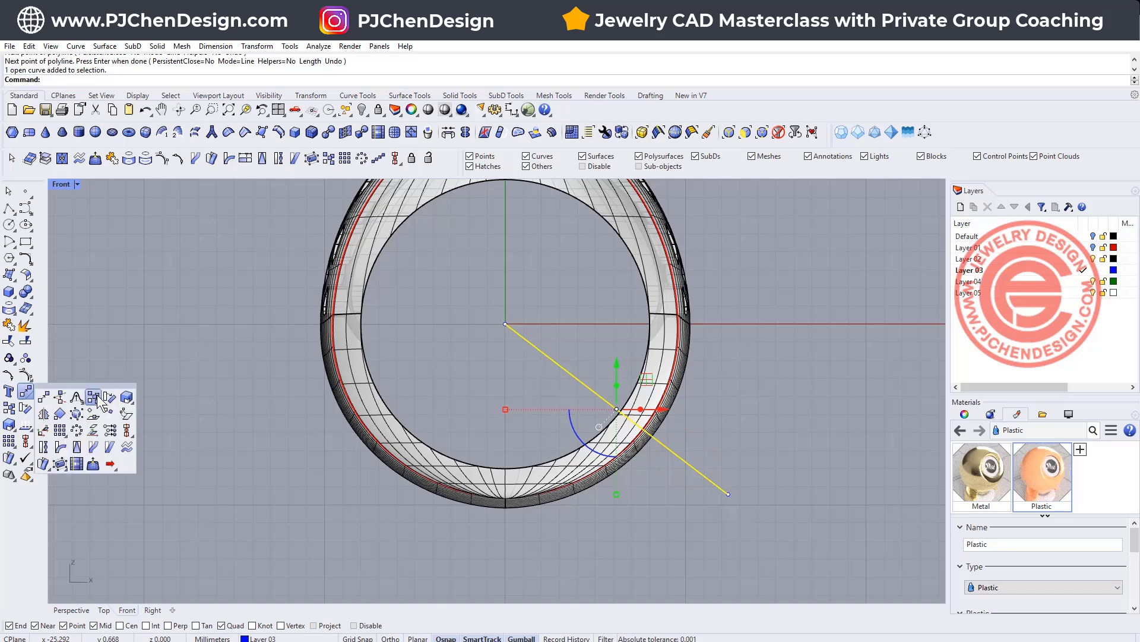
left_click(43, 414)
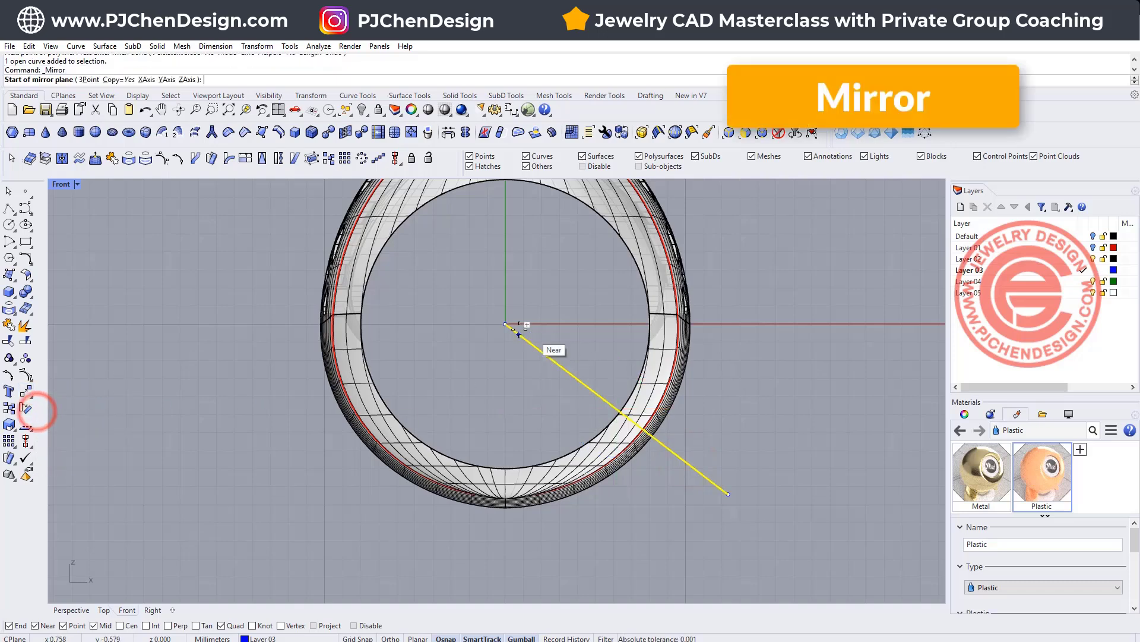
left_click(504, 324)
left_click(472, 415)
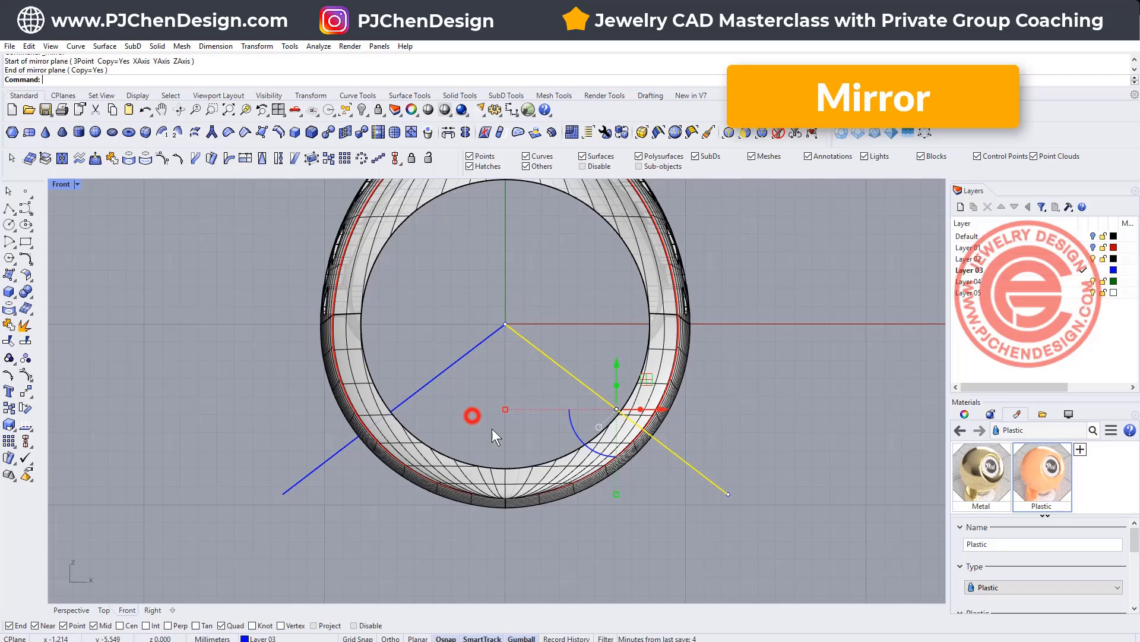
left_click(774, 438)
Step: Restore four viewports and draw a plane in the Right view spanning the shank bottom
right_click_drag(133, 233, 108, 213)
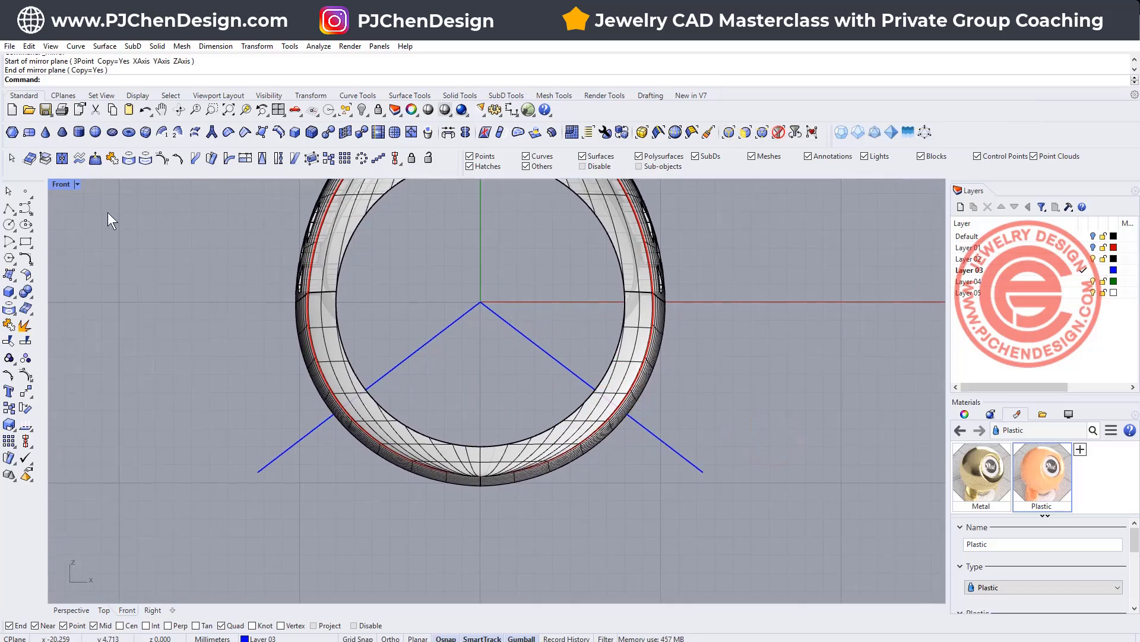
double_click(58, 185)
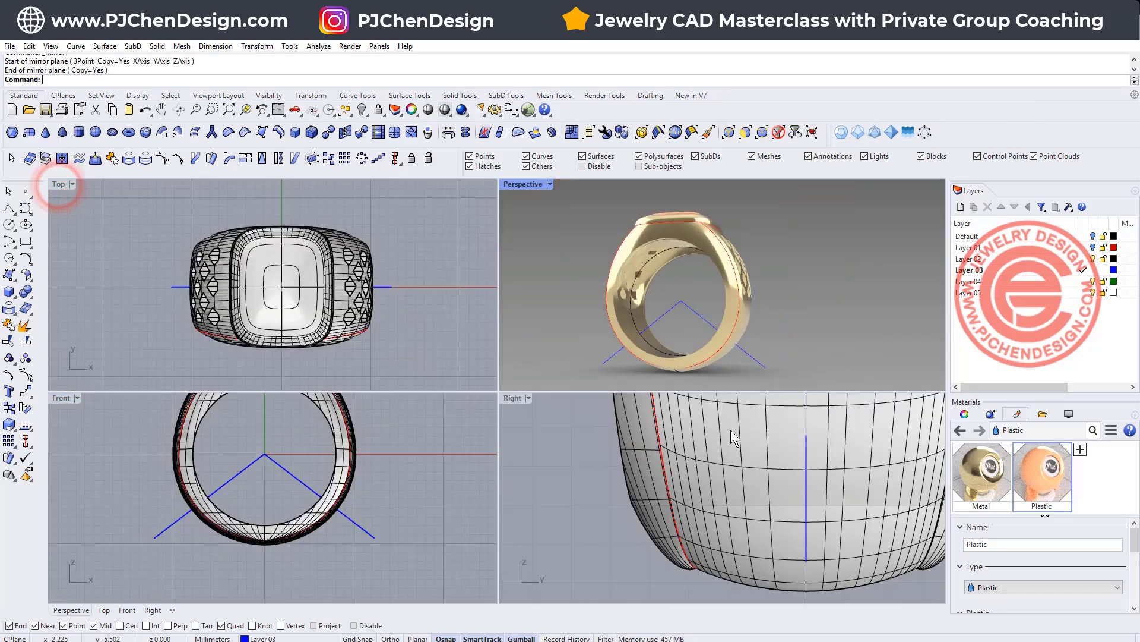
right_click_drag(774, 509, 684, 499)
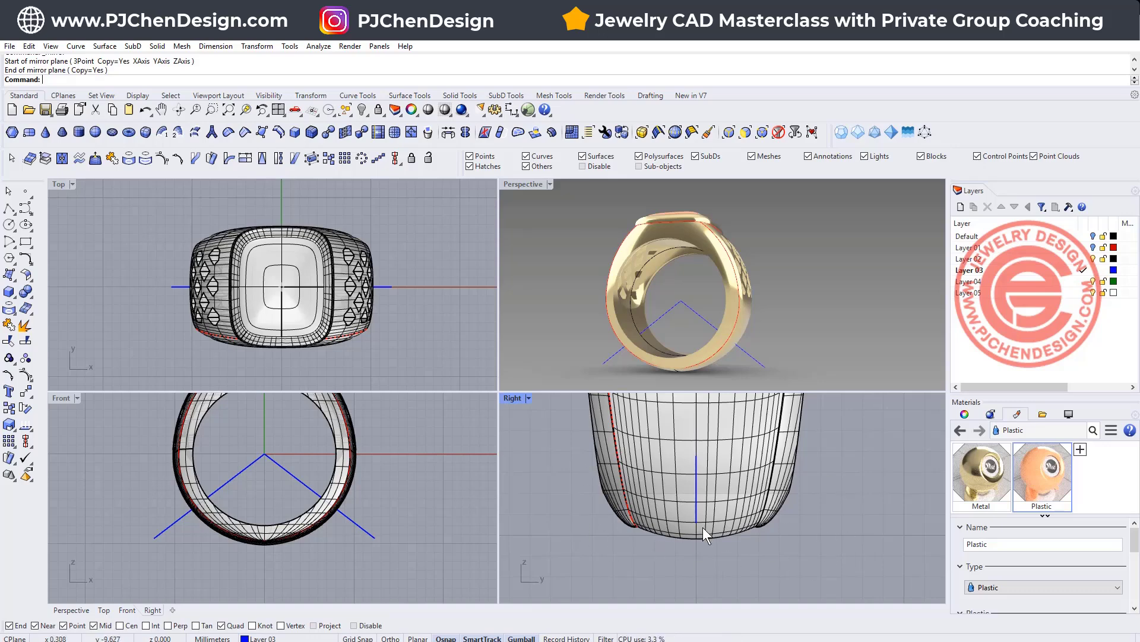
left_click(9, 275)
left_click(27, 298)
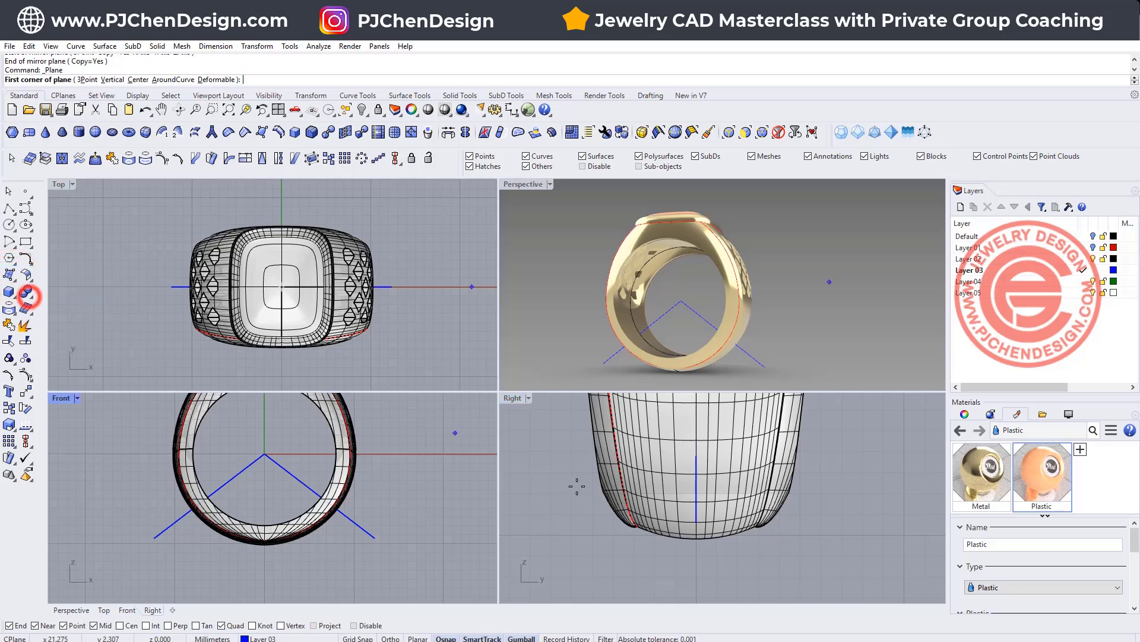
left_click(562, 466)
left_click(850, 564)
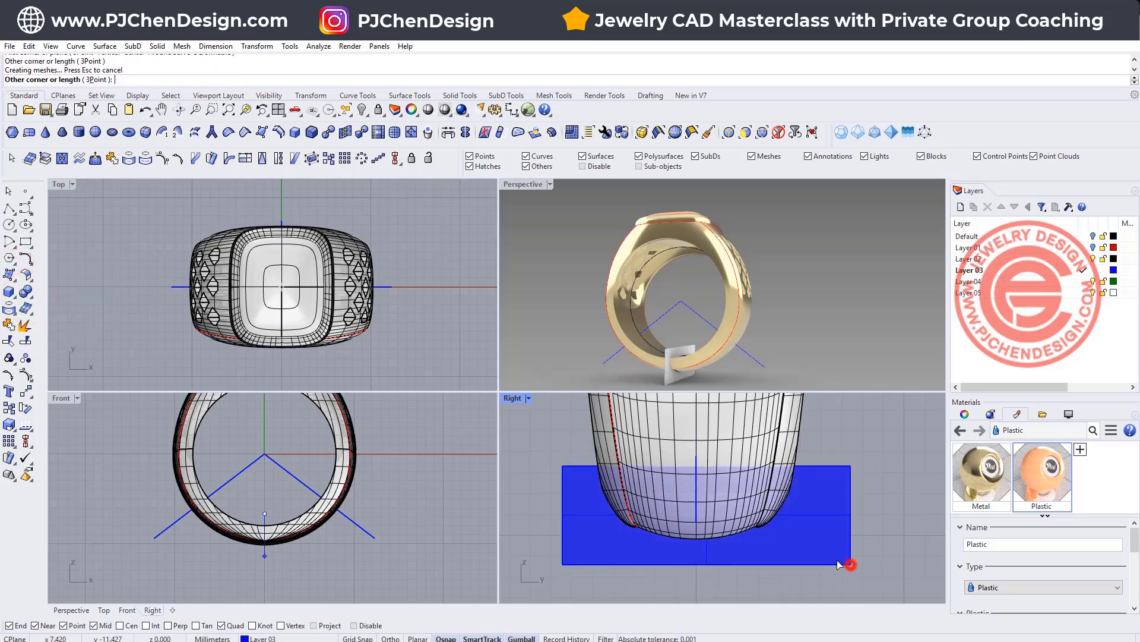
Step: Run Intersect on the ring and the plane to create the section curve
scroll(697, 354, "up", 8)
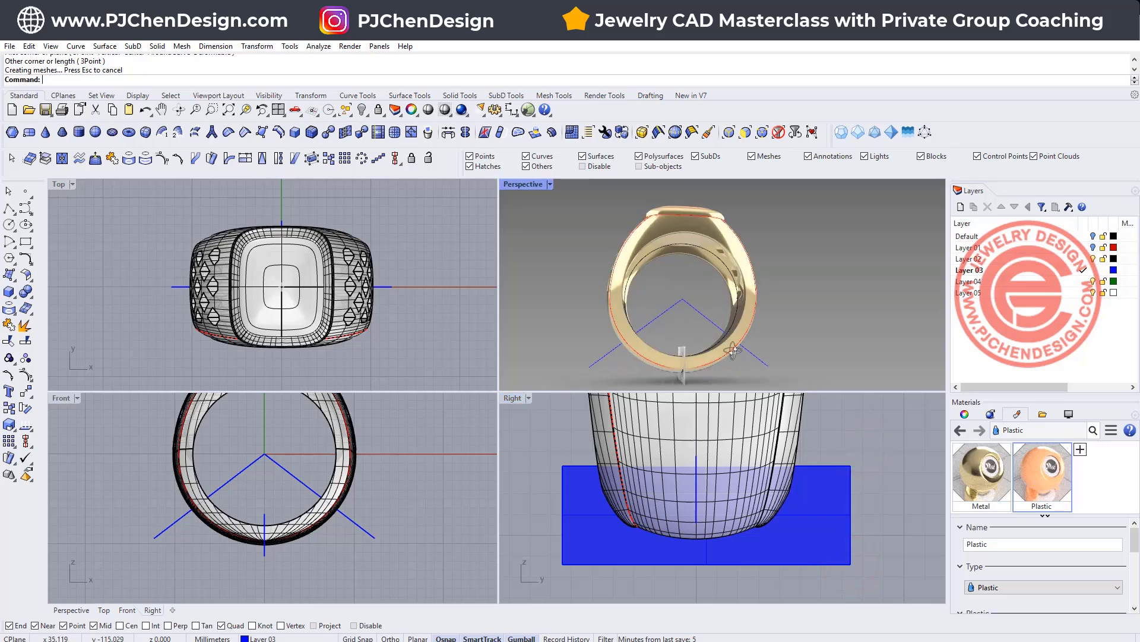
scroll(652, 342, "down", 3)
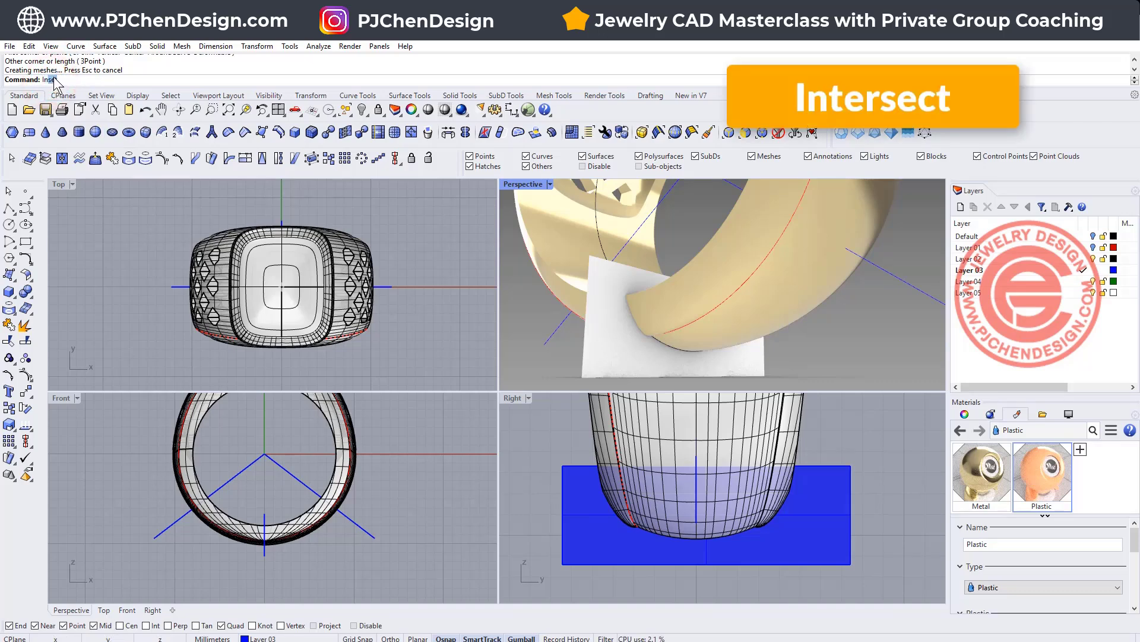
type("rsect")
key("Return")
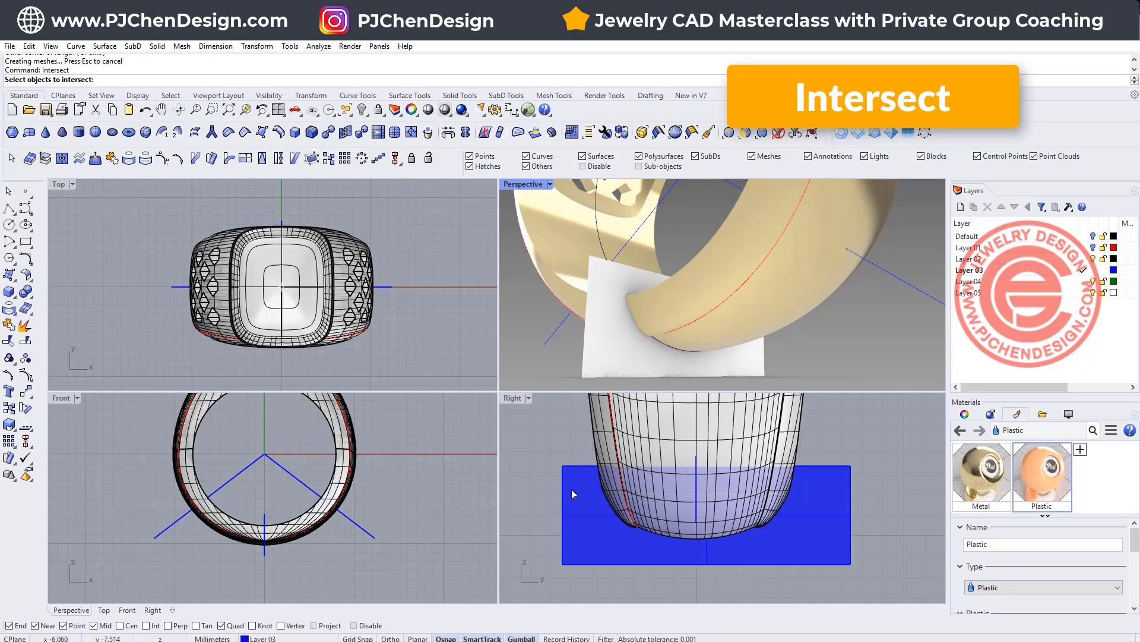
left_click(602, 490)
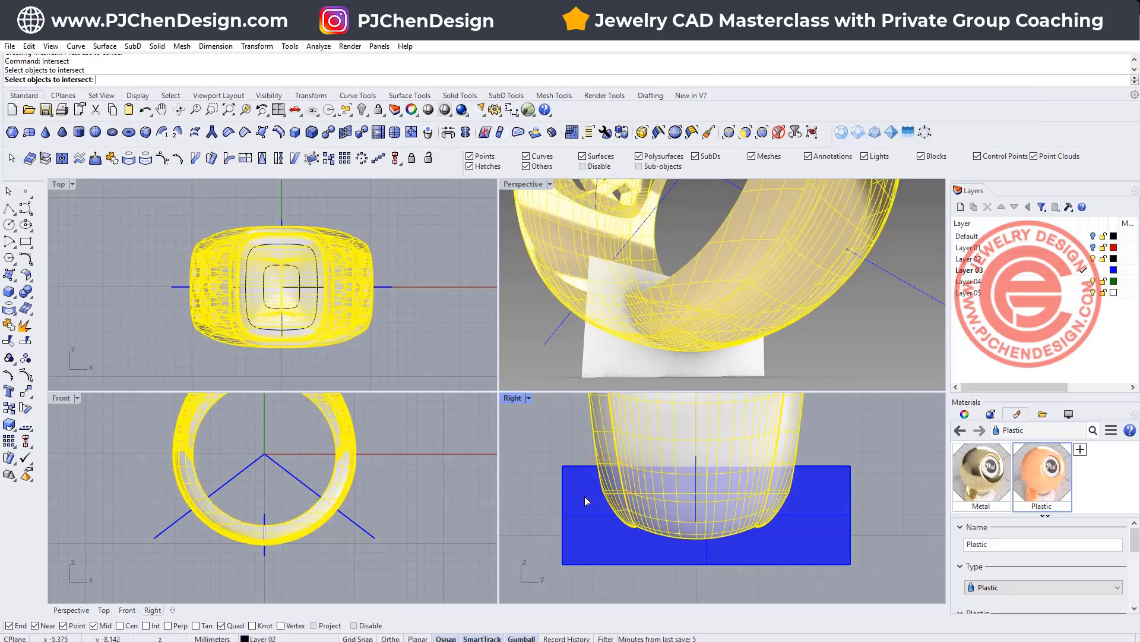
left_click(586, 499)
key("Return")
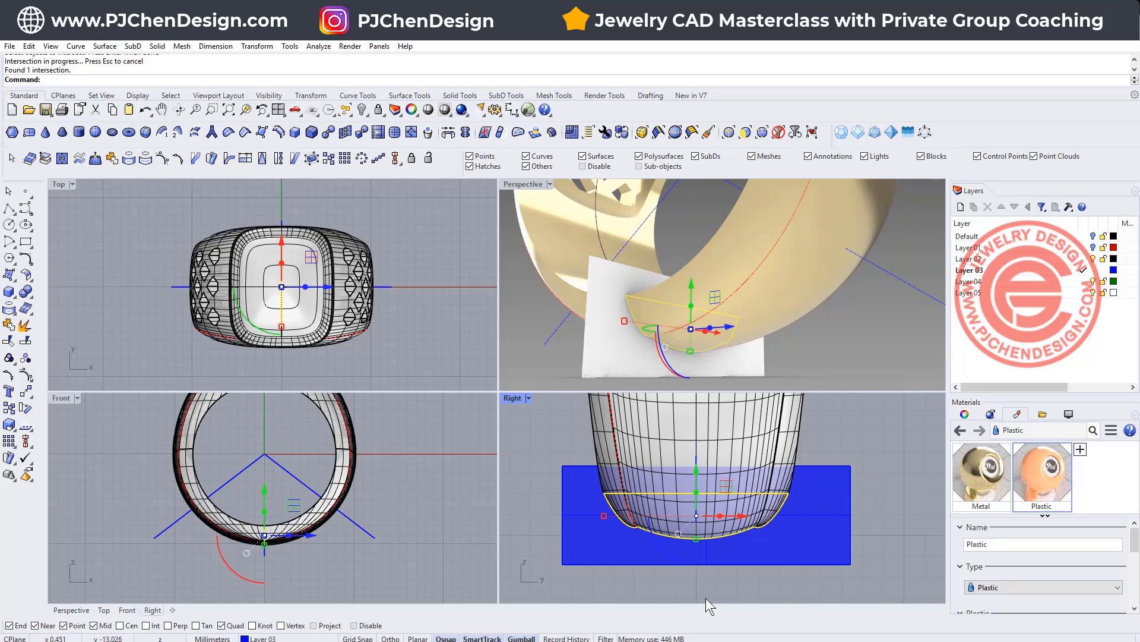
Step: Delete the cutting plane and trim away the ring's lower shank with the two V curves
left_click(589, 536)
key("Delete")
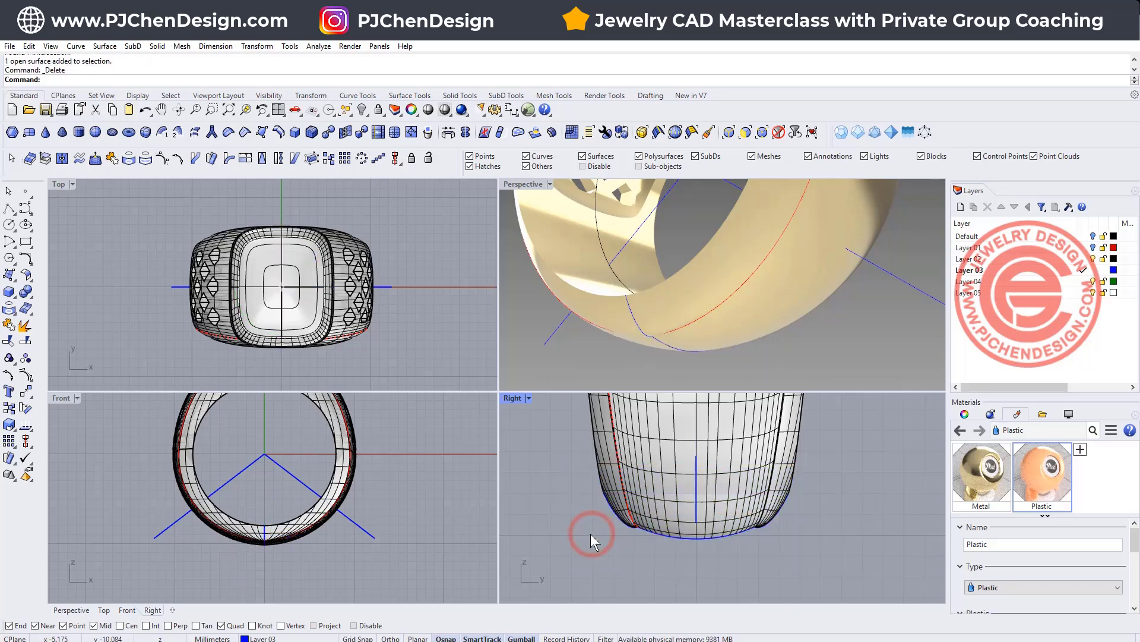
left_click(310, 469)
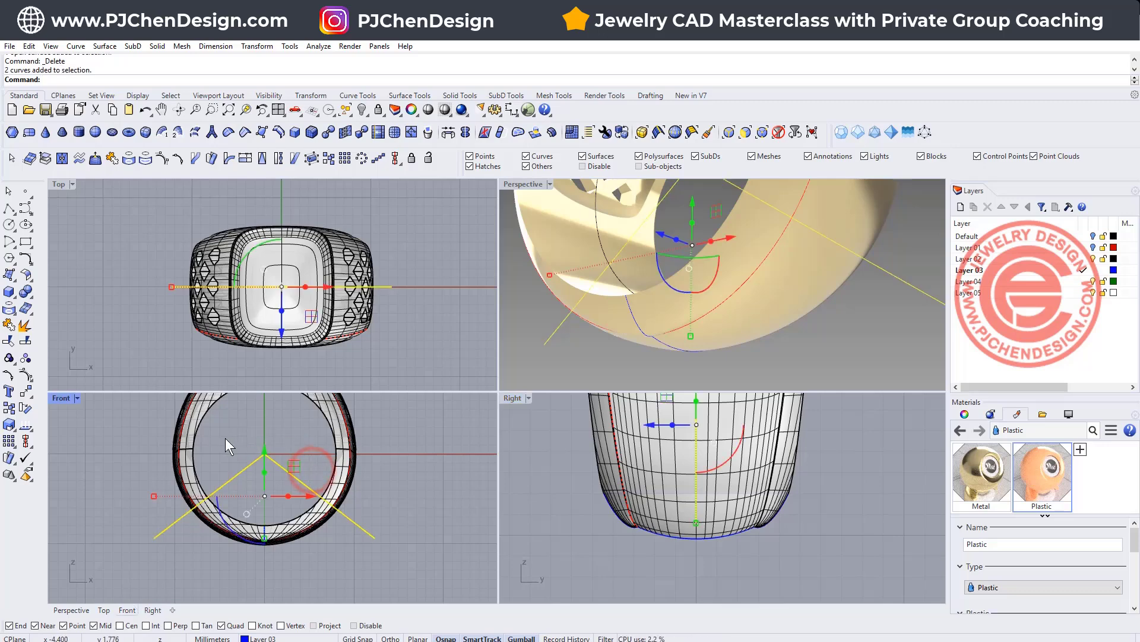
left_click(10, 341)
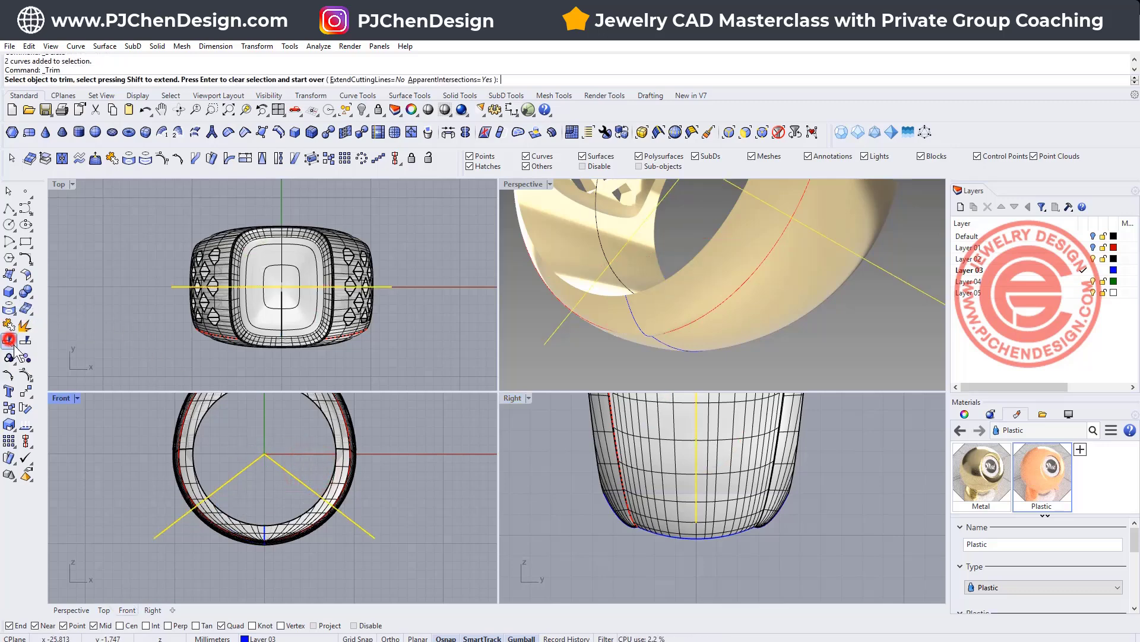
left_click(303, 527)
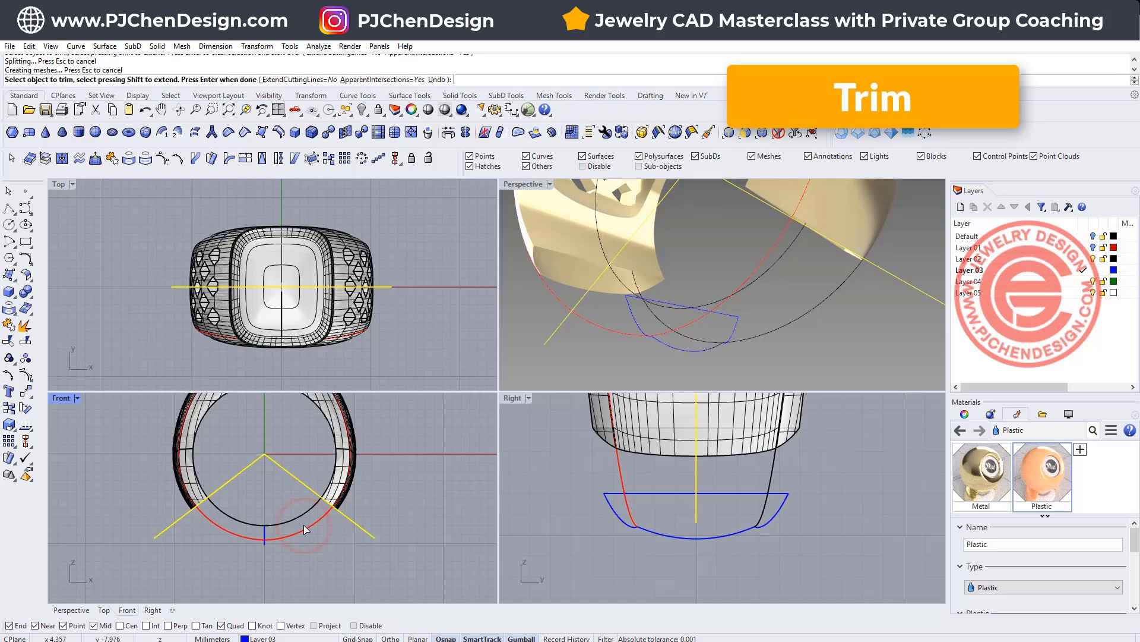
Step: Maximize Perspective in Ghosted display and orbit to inspect the trimmed shank from below
left_click(511, 330)
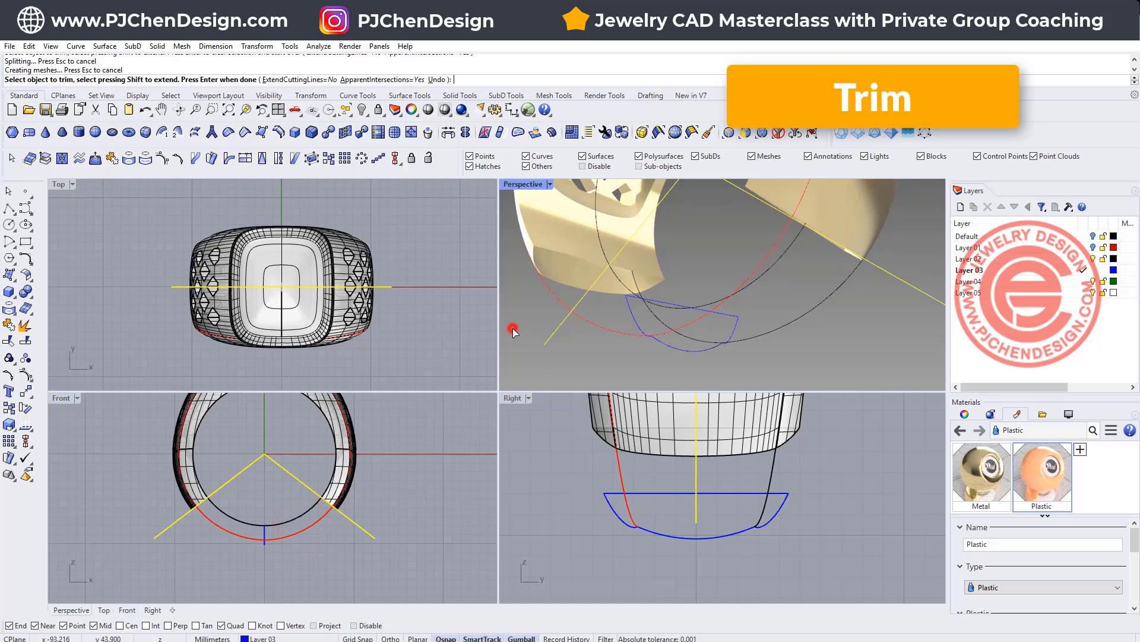
double_click(514, 186)
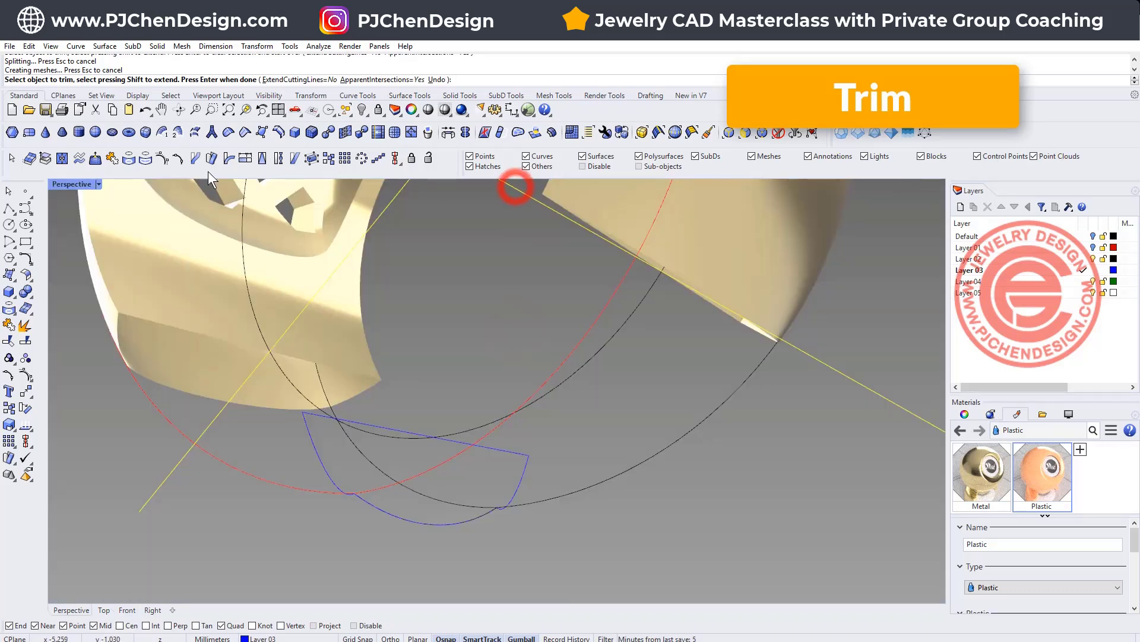
left_click(98, 184)
left_click(95, 265)
right_click_drag(323, 413, 425, 352)
right_click_drag(281, 441, 402, 410)
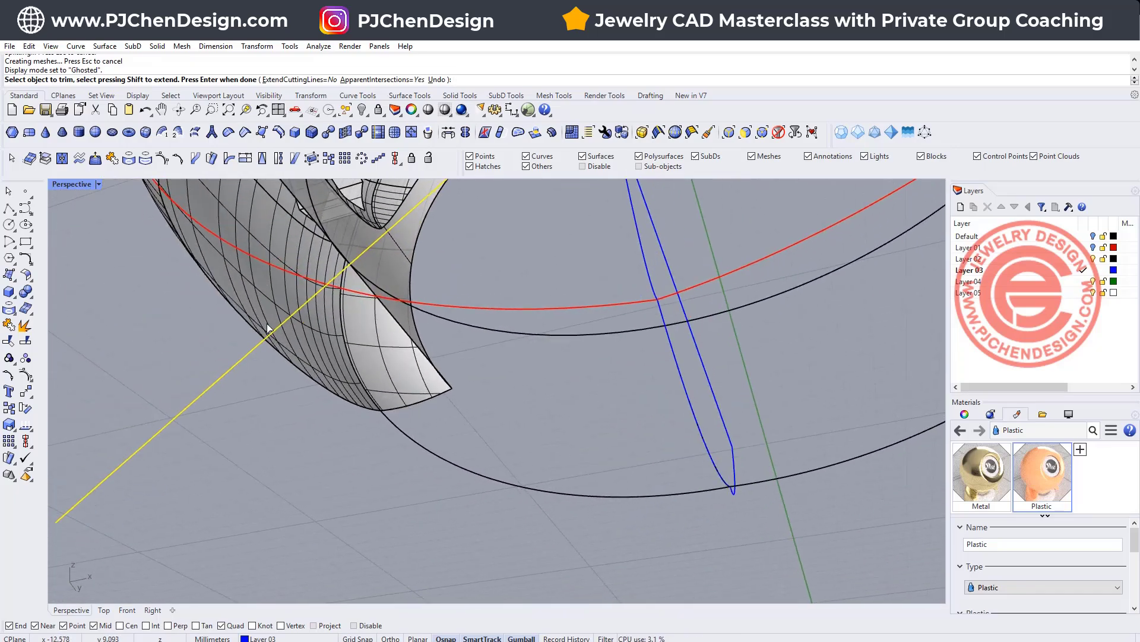
Step: Maximize the Right view and trim the black rail's lower segment back to the blue profile
double_click(60, 184)
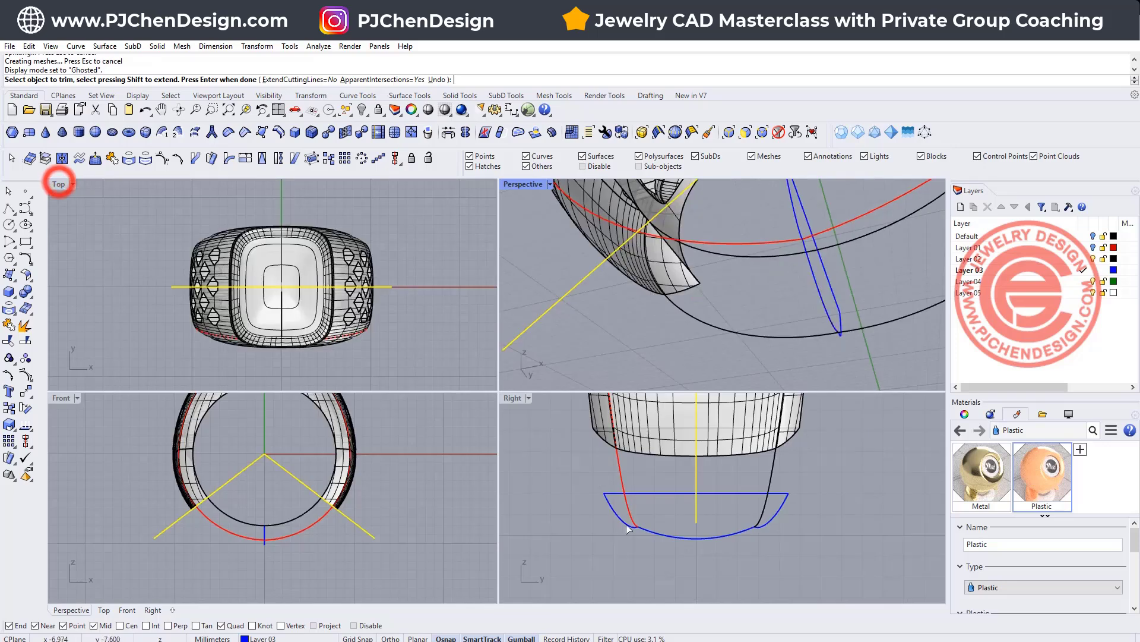
double_click(517, 400)
scroll(525, 423, "up", 2)
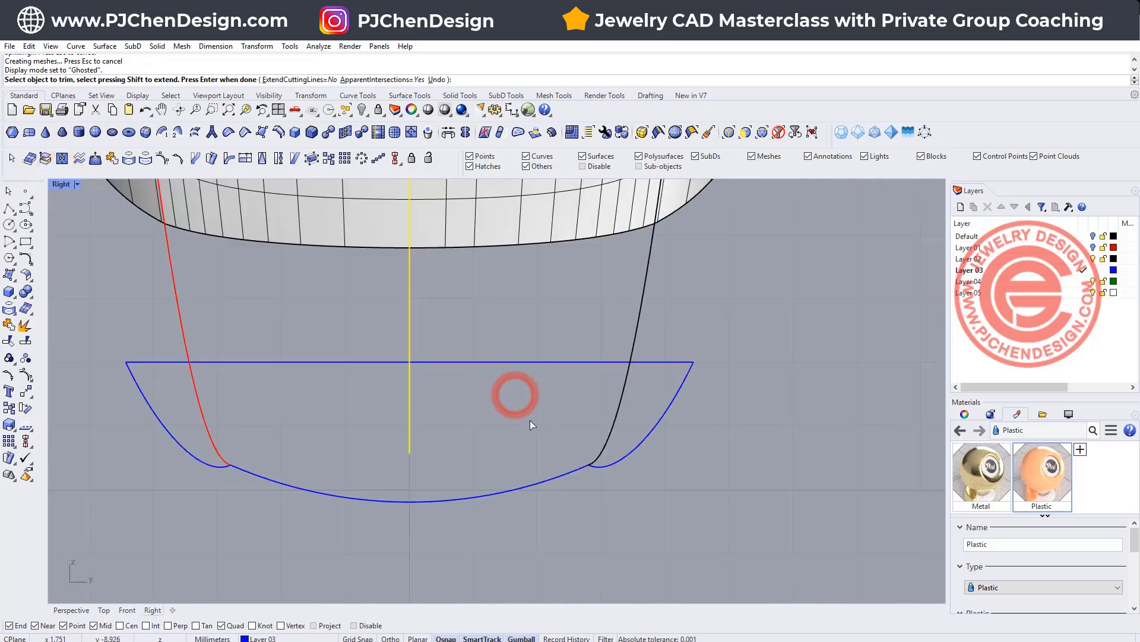
right_click_drag(565, 495, 610, 468)
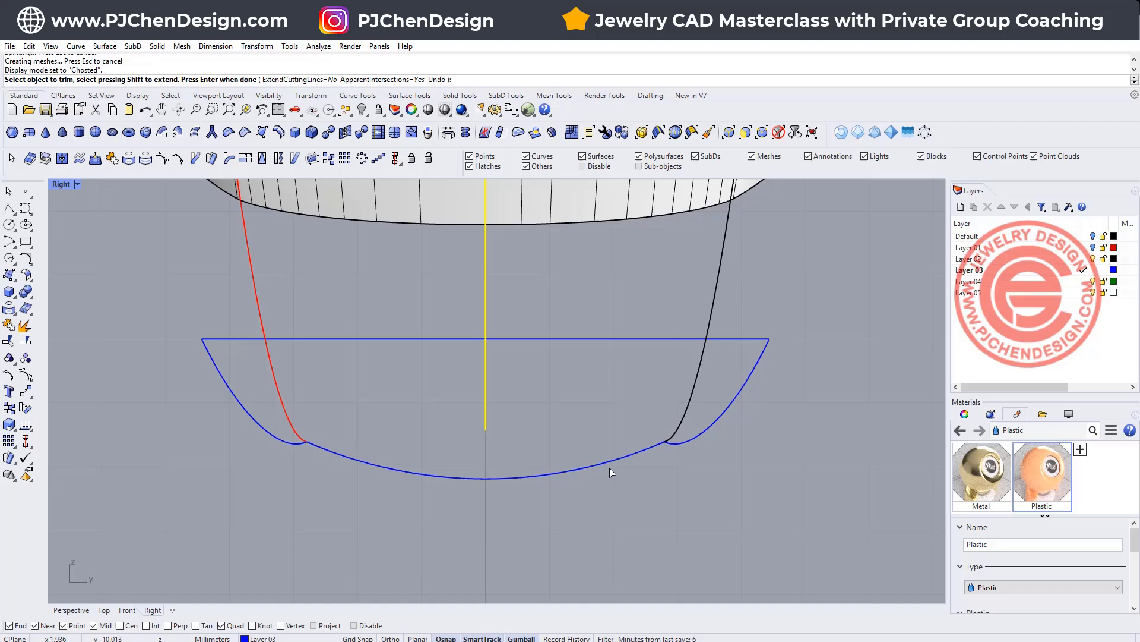
left_click(618, 461)
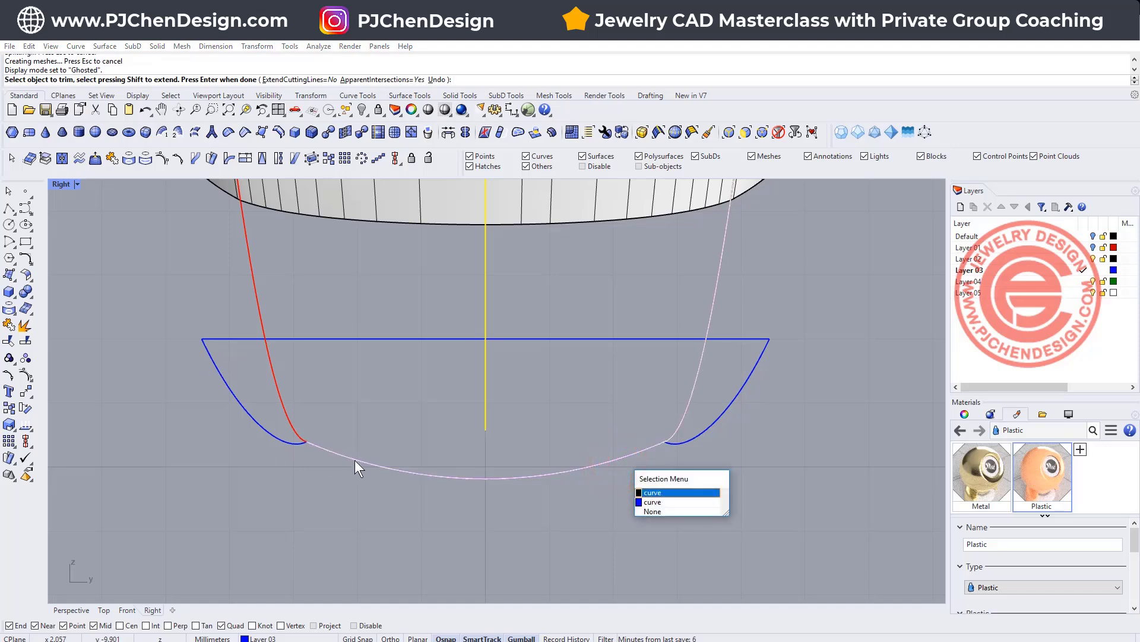
left_click(707, 392)
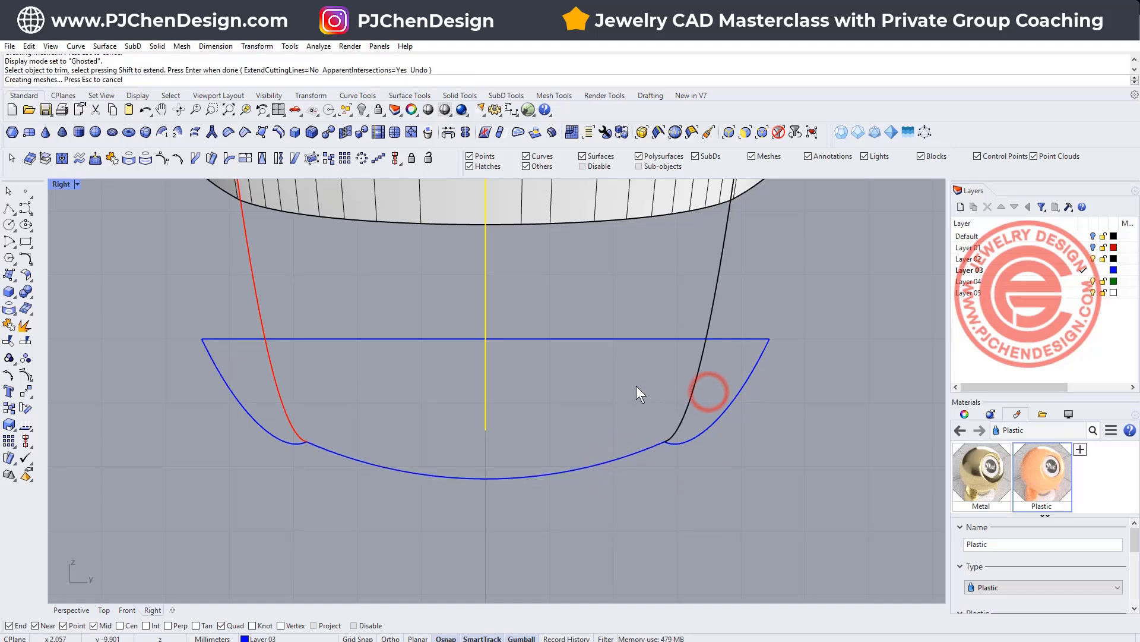
key("Return")
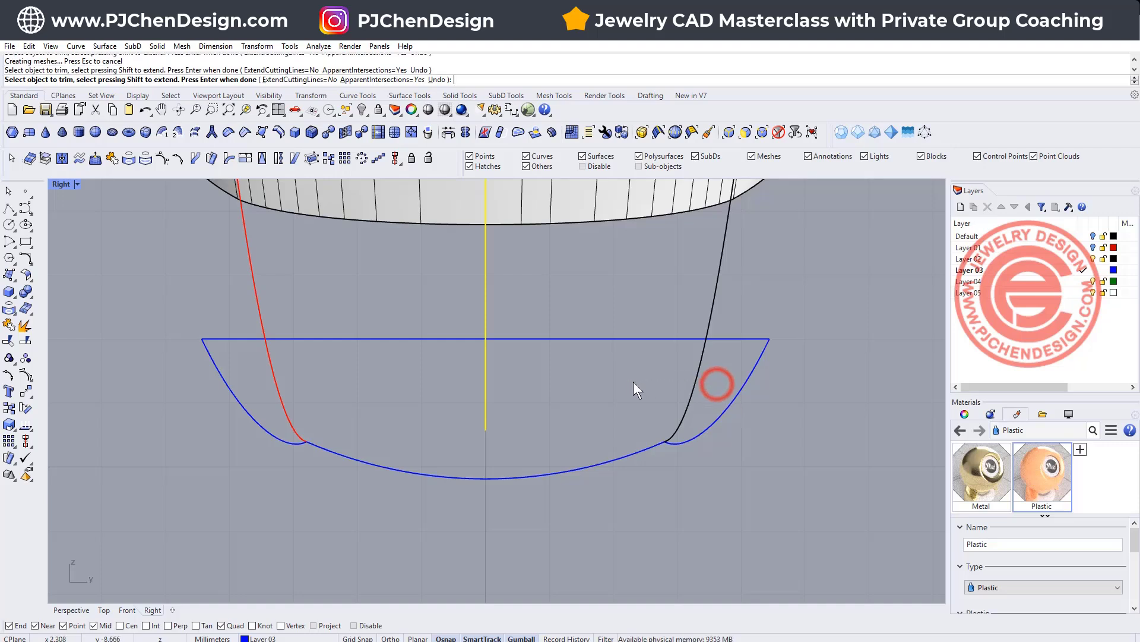
Step: Hide the red and black rails and the centre lines, leaving the blue closed profile selected
left_click(703, 360)
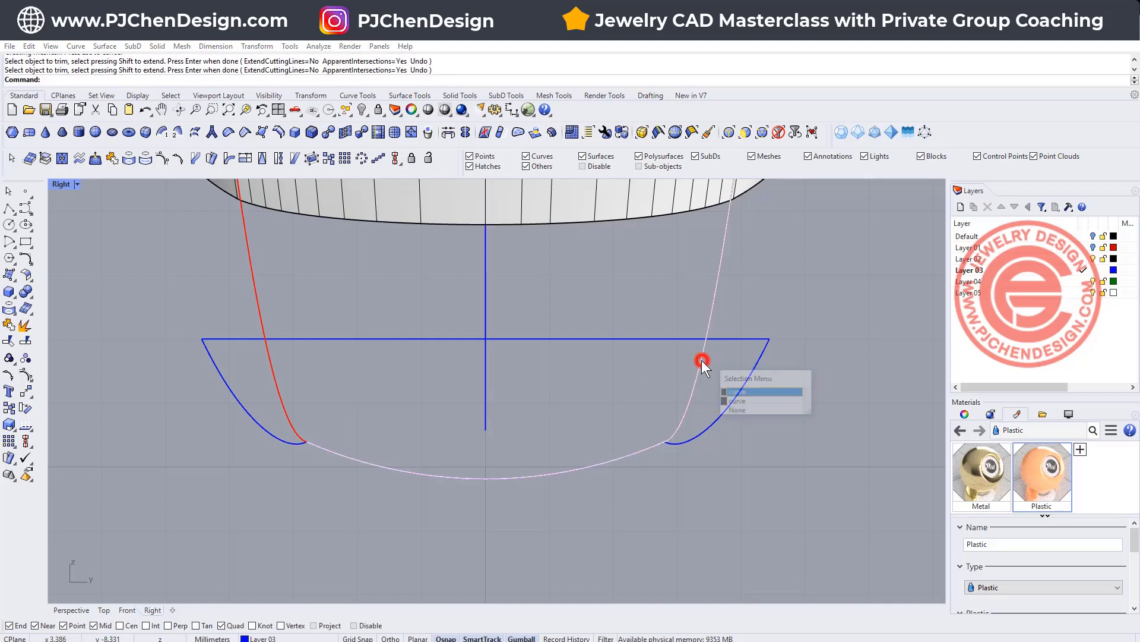
left_click(725, 387)
left_click_drag(526, 391, 257, 376)
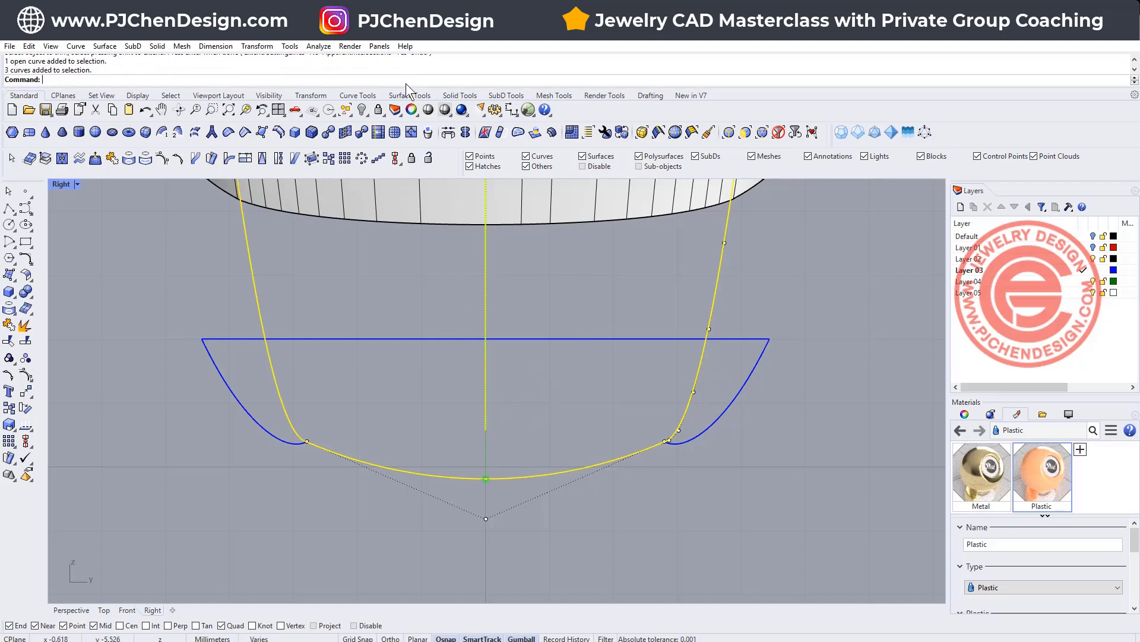
left_click(362, 110)
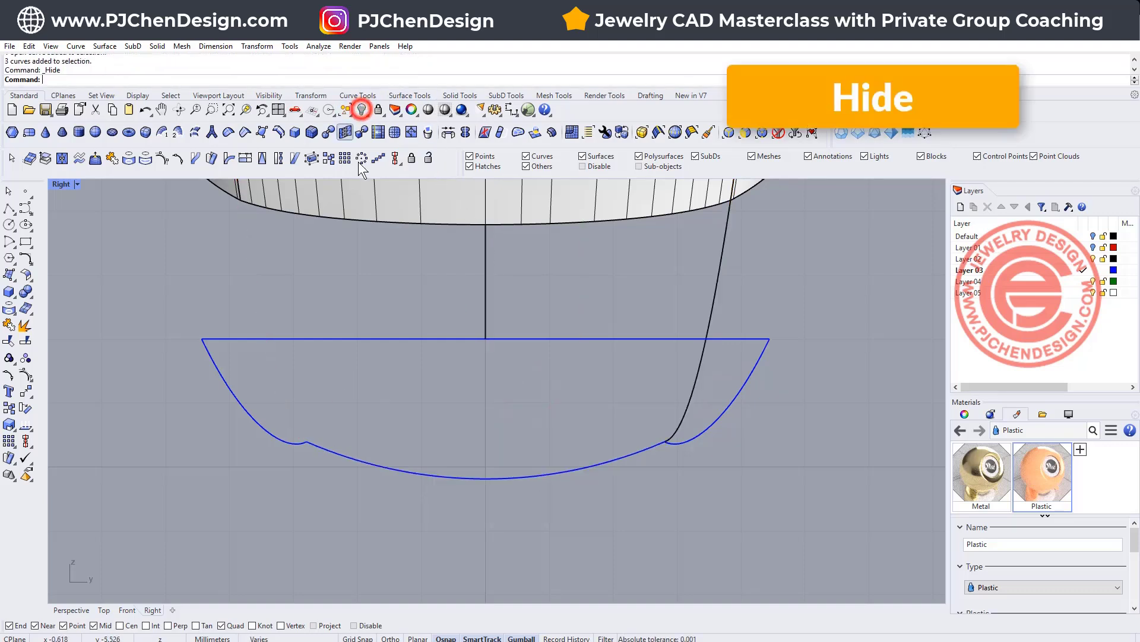
left_click(716, 371)
key("Return")
scroll(633, 458, "up", 2)
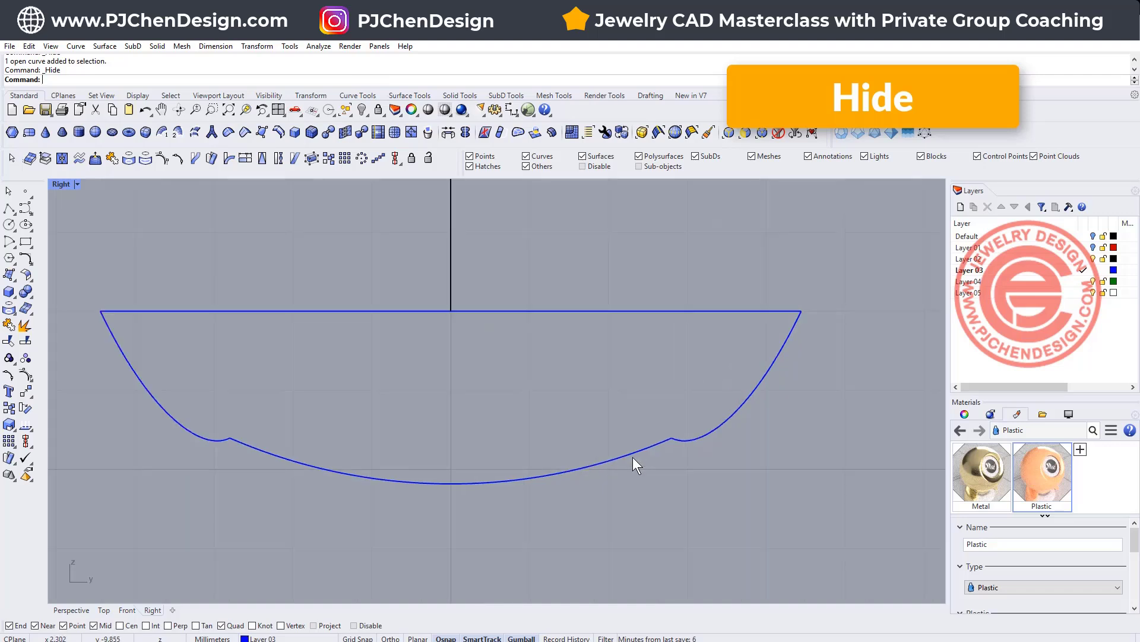
left_click(632, 455)
scroll(487, 427, "down", 3)
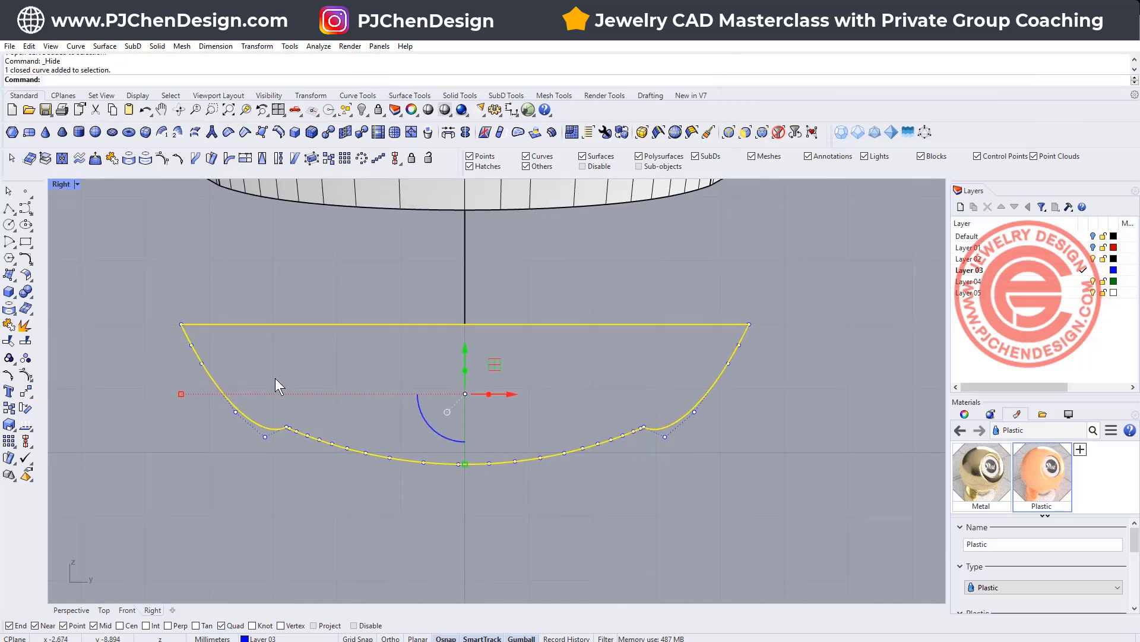
Step: Draw a horizontal line across the profile in the Right view
scroll(312, 395, "up", 3)
right_click_drag(313, 395, 305, 400)
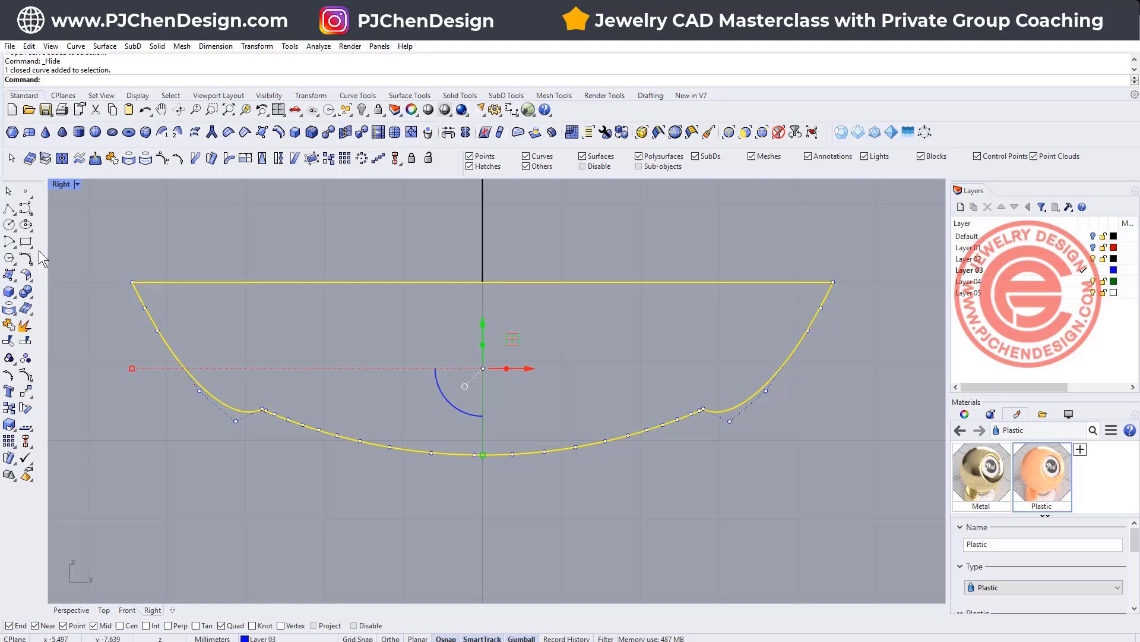
left_click(9, 208)
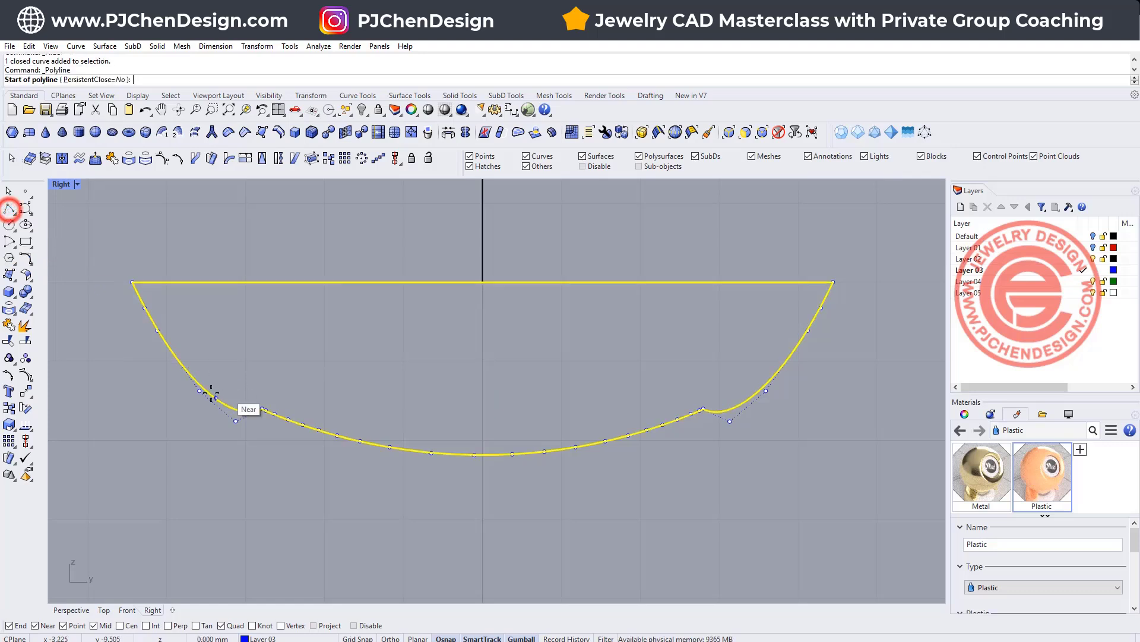
left_click(175, 404)
left_click(820, 404)
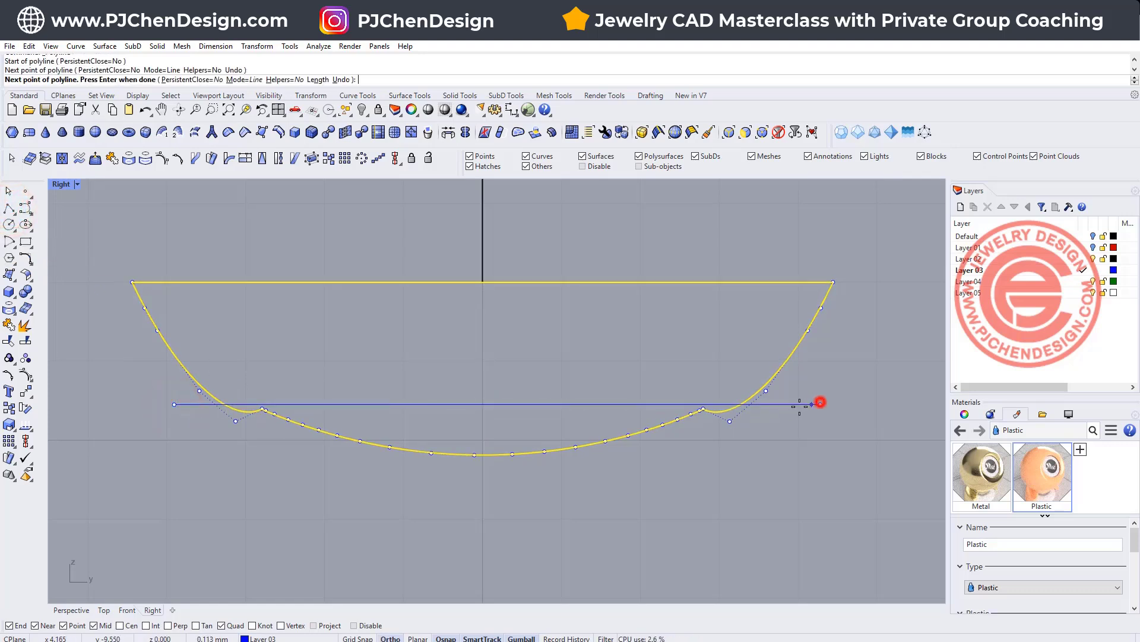
key("Return")
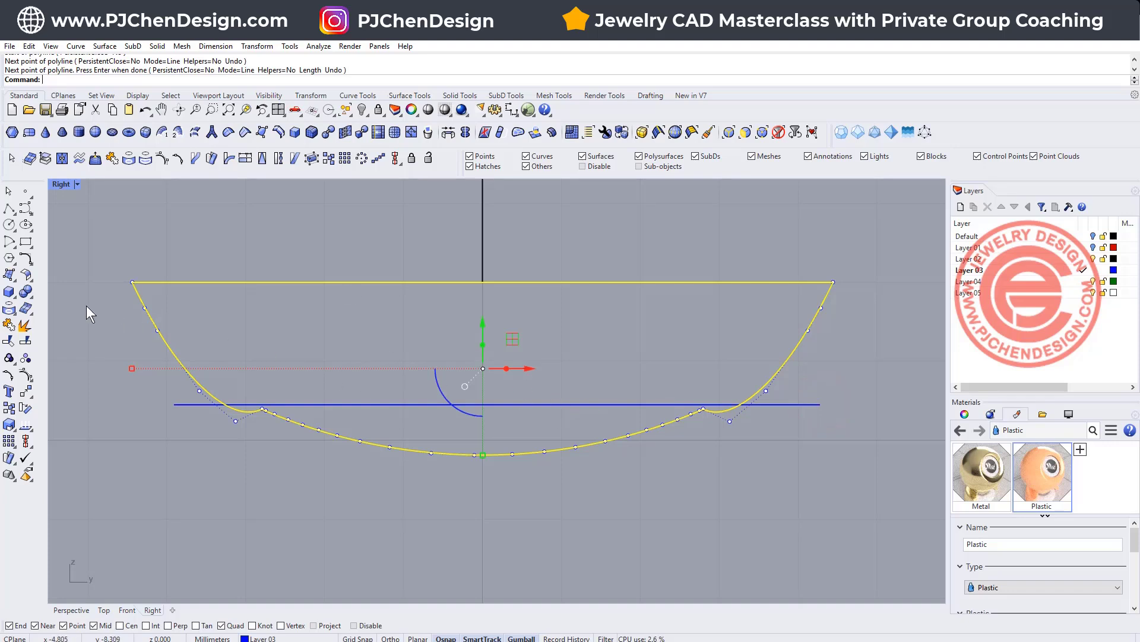
Step: Trim away the profile's lower bowl arc below the horizontal line
left_click(9, 342)
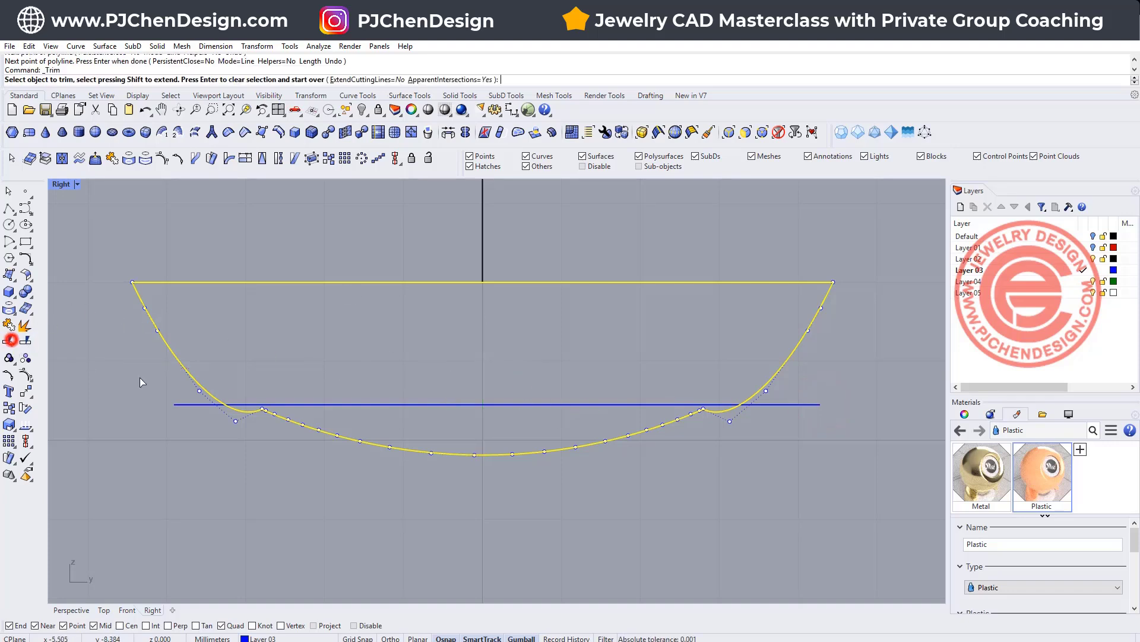
left_click(430, 404)
key("Return")
left_click(10, 342)
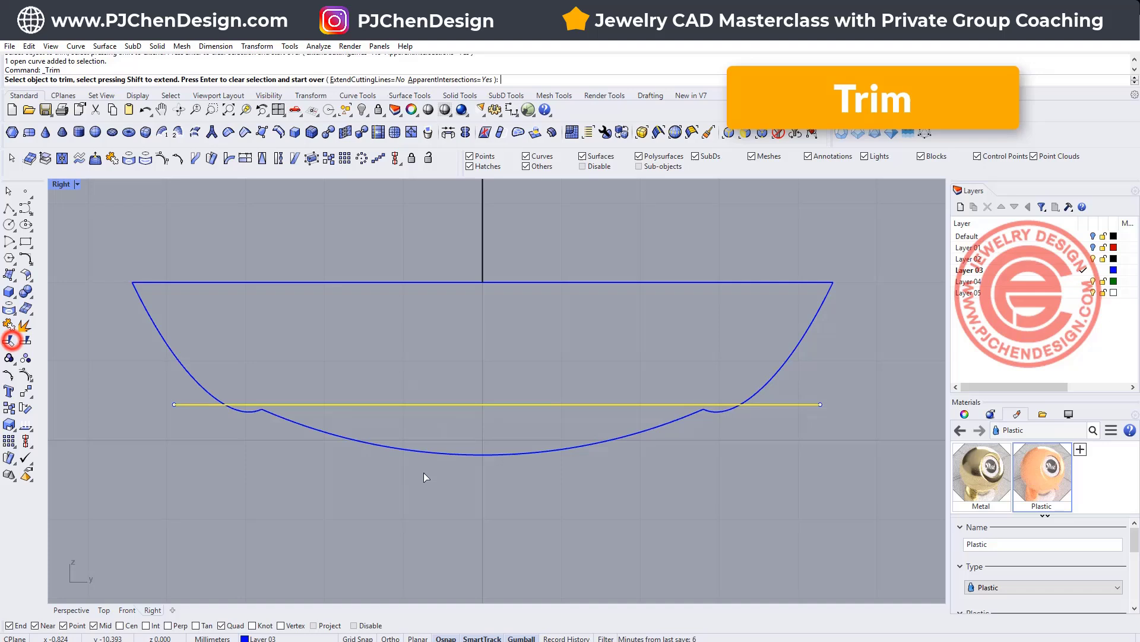
left_click(439, 467)
key("Return")
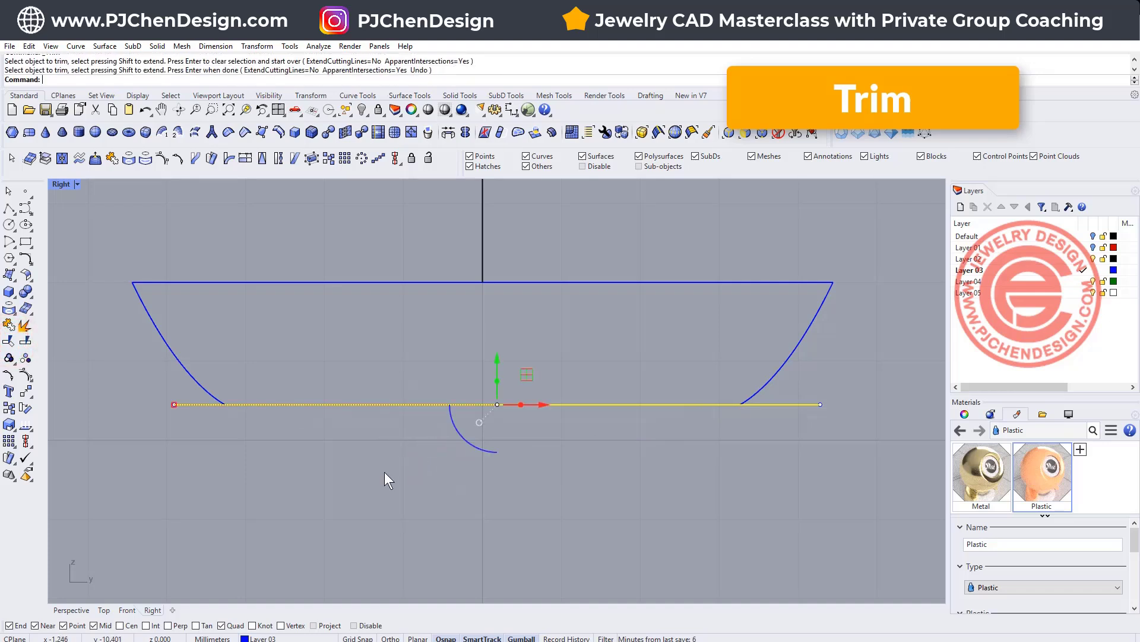
key("Escape")
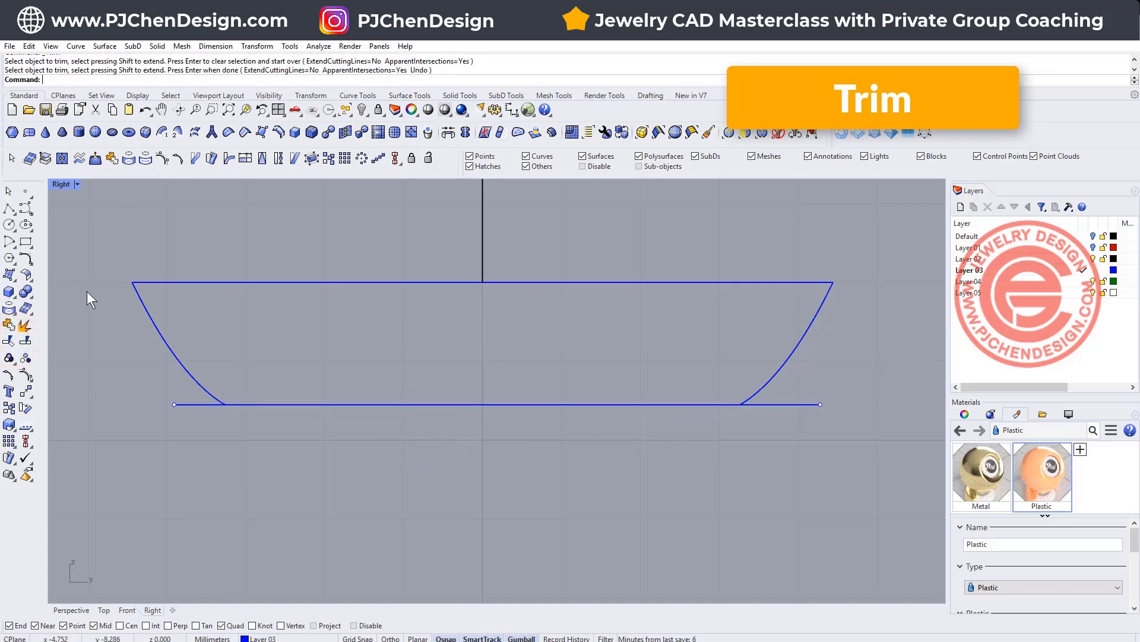
left_click(10, 275)
left_click(25, 260)
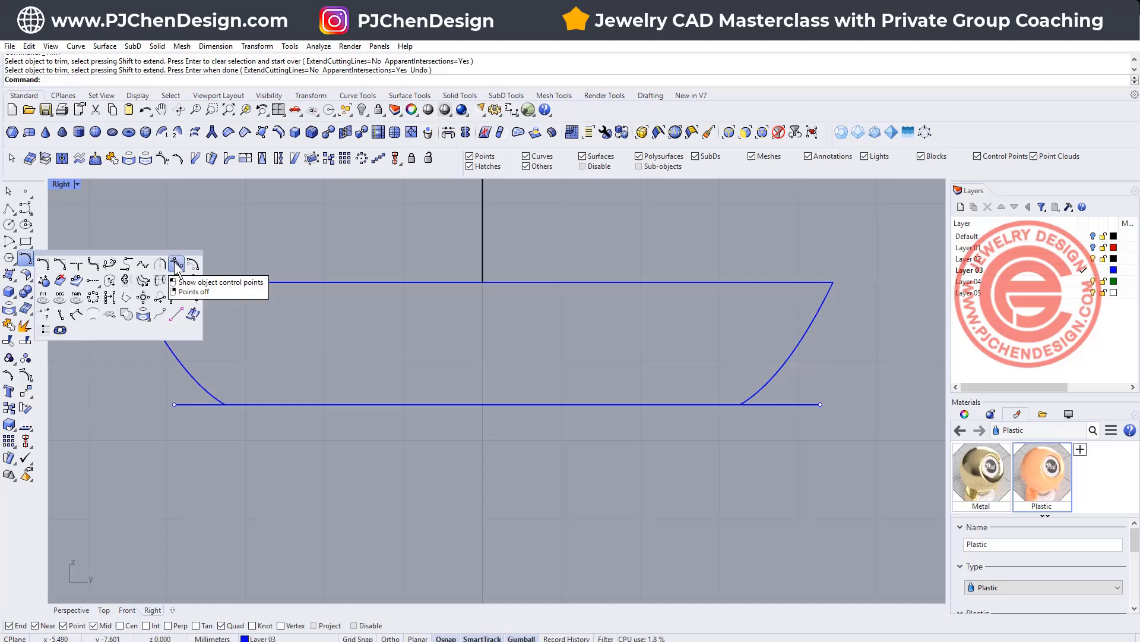
Step: Create a first tangent blend between the side arcs and delete the old bottom curve
left_click(114, 265)
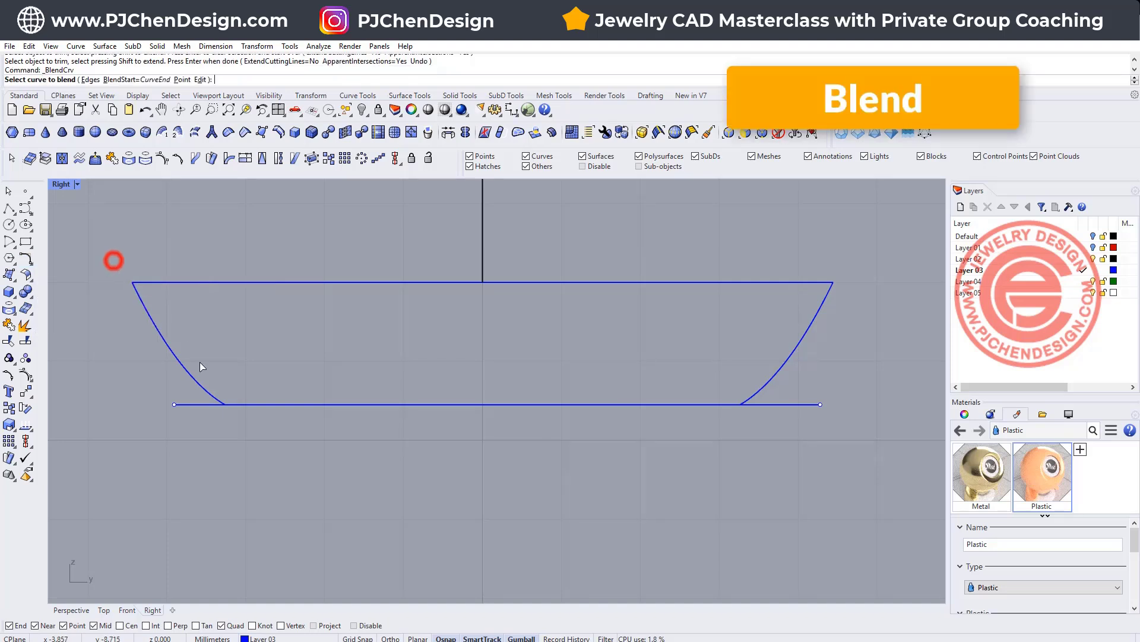
left_click(205, 392)
left_click(744, 398)
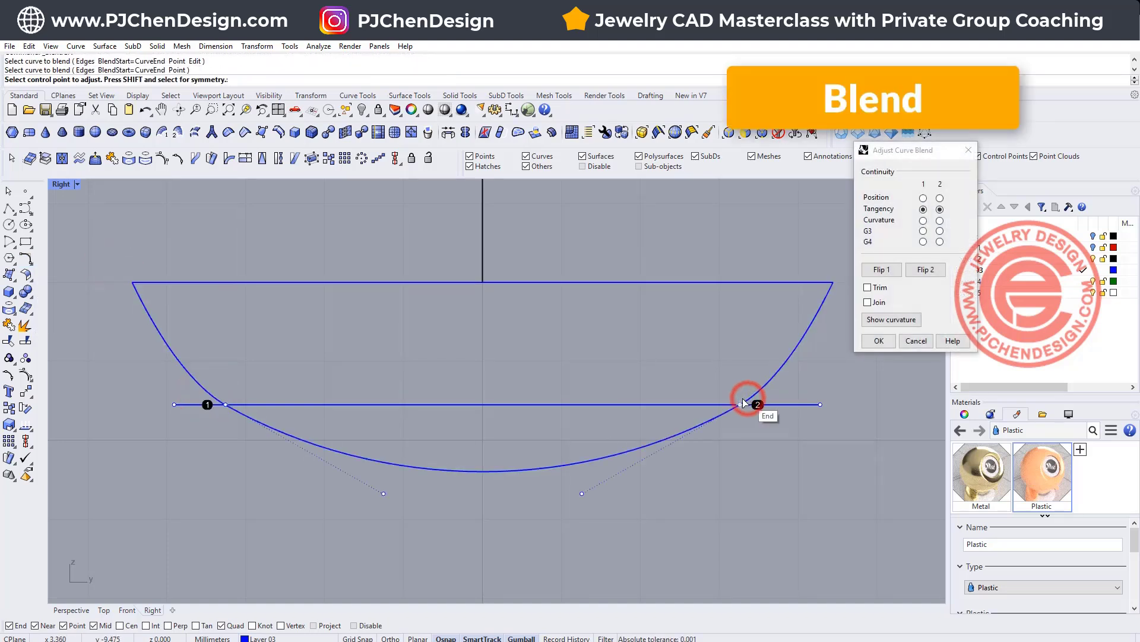
left_click(878, 341)
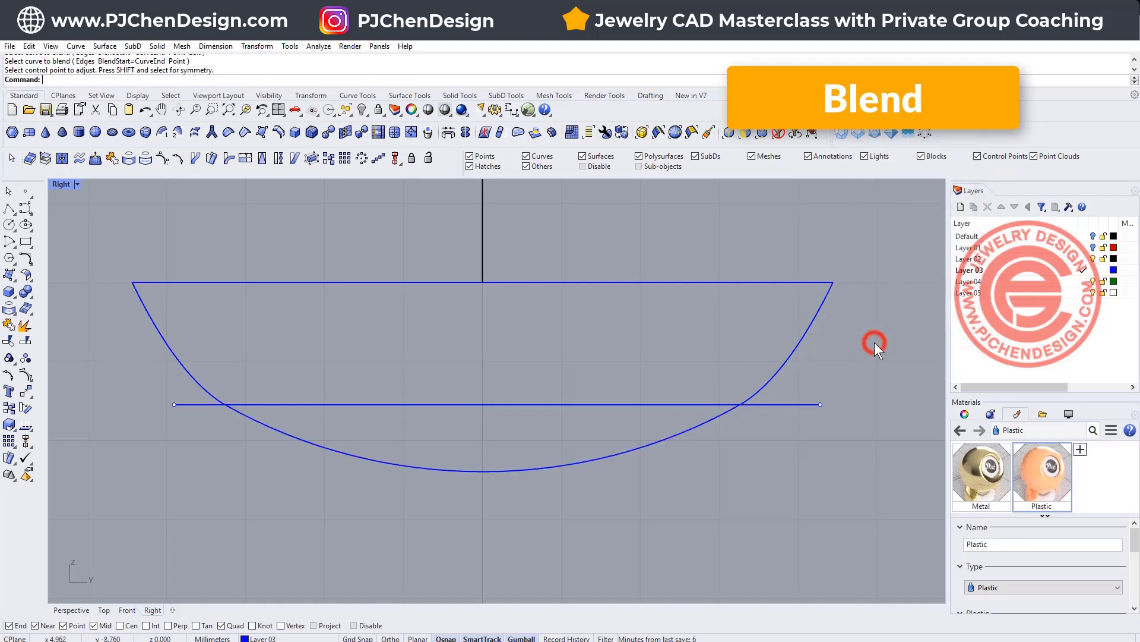
left_click(617, 453)
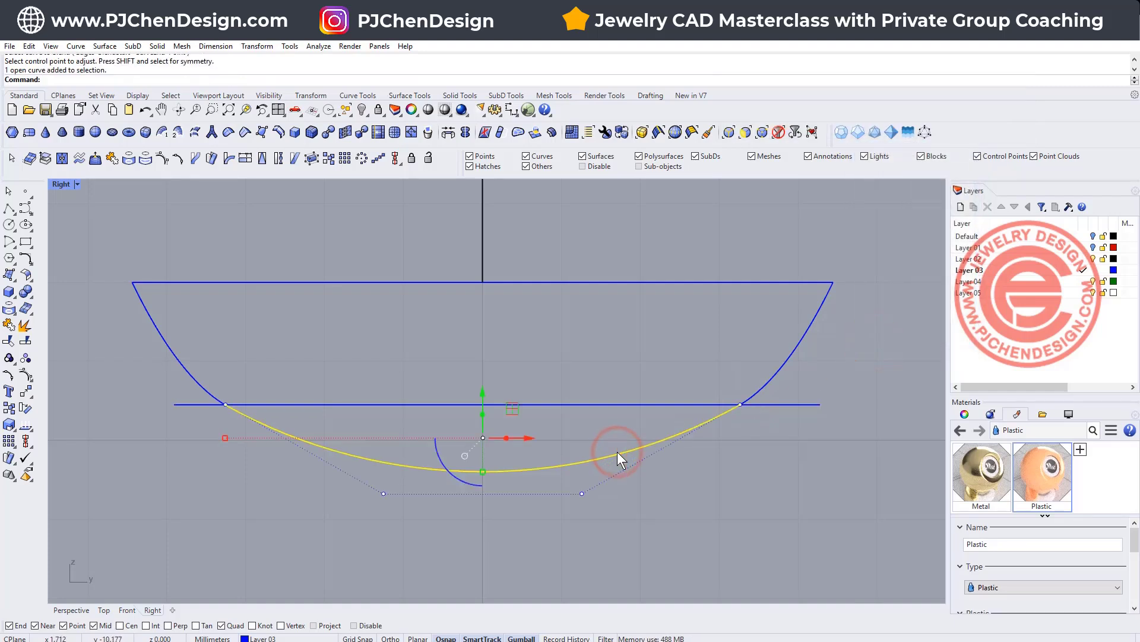
key("Delete")
Step: Try a blend between the bowl curve ends, reshape its control points, then discard it
key("Return")
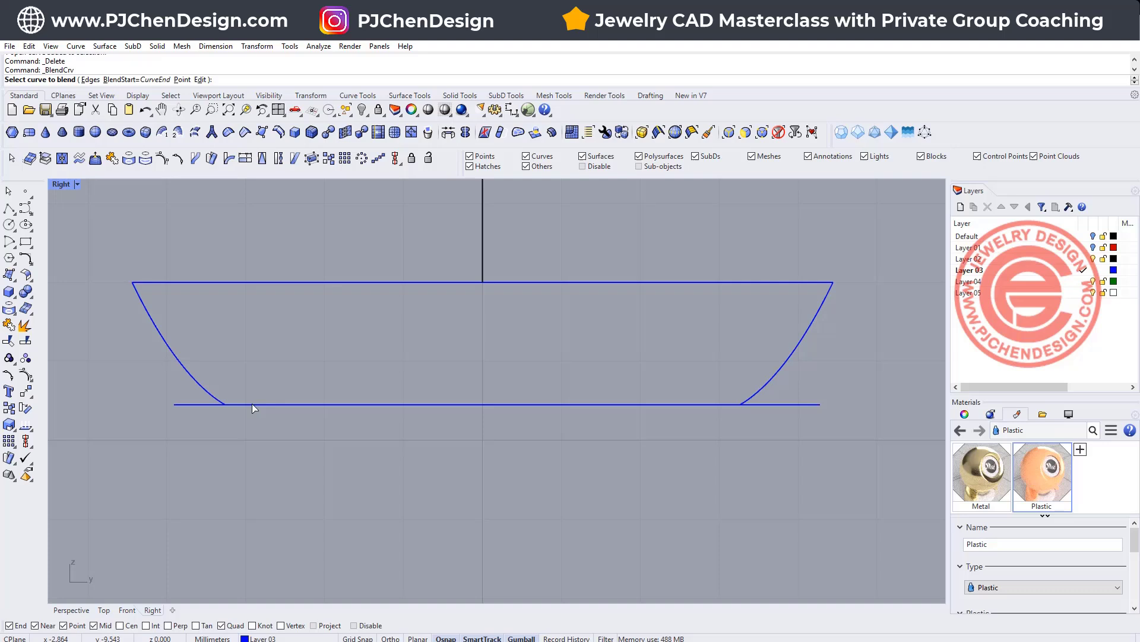
left_click(219, 401)
left_click(751, 399)
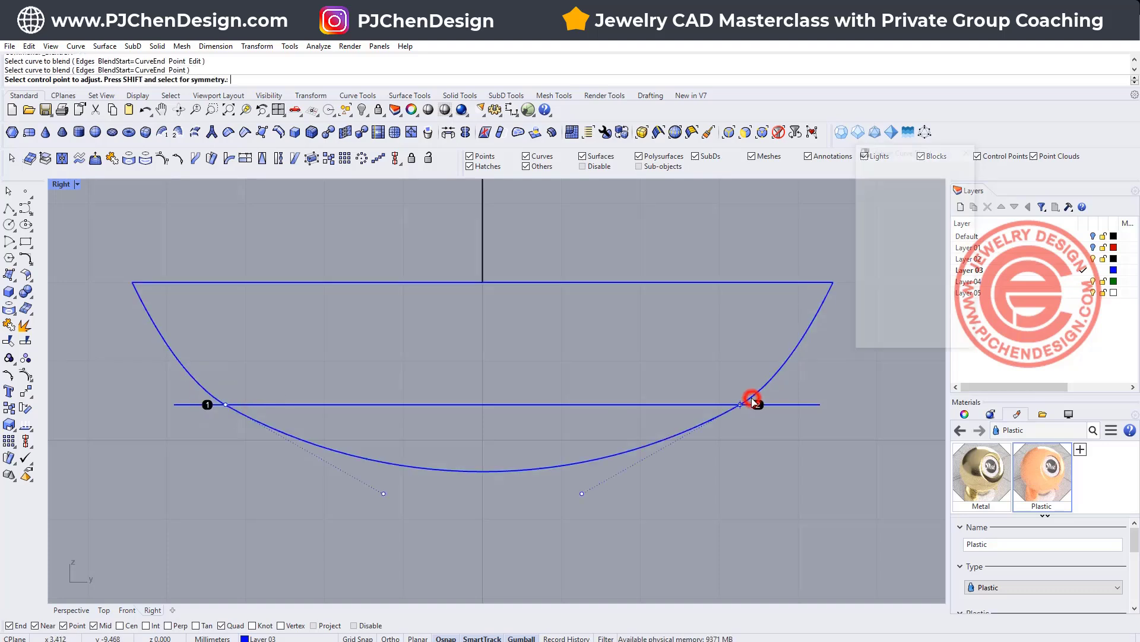
left_click(581, 493)
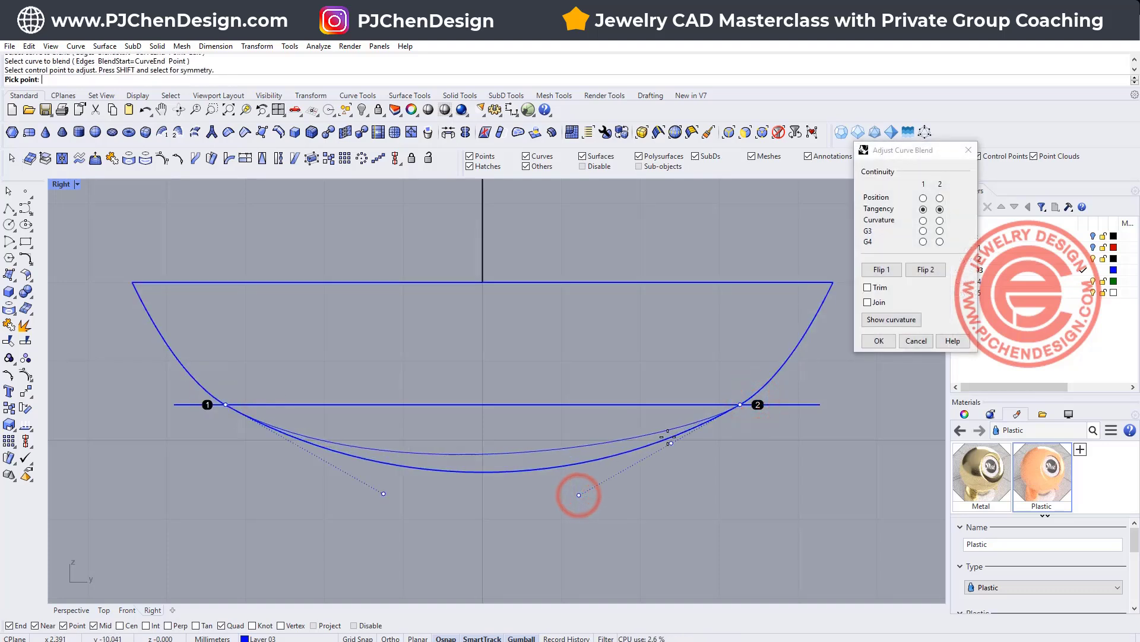
left_click(670, 426)
left_click(383, 493)
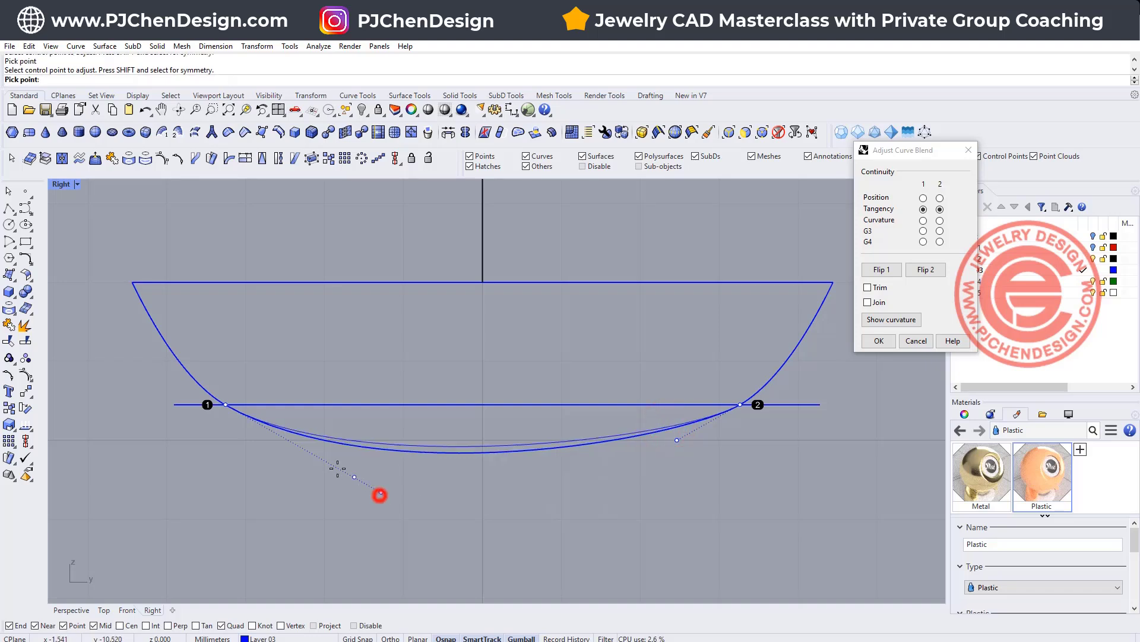
left_click(302, 448)
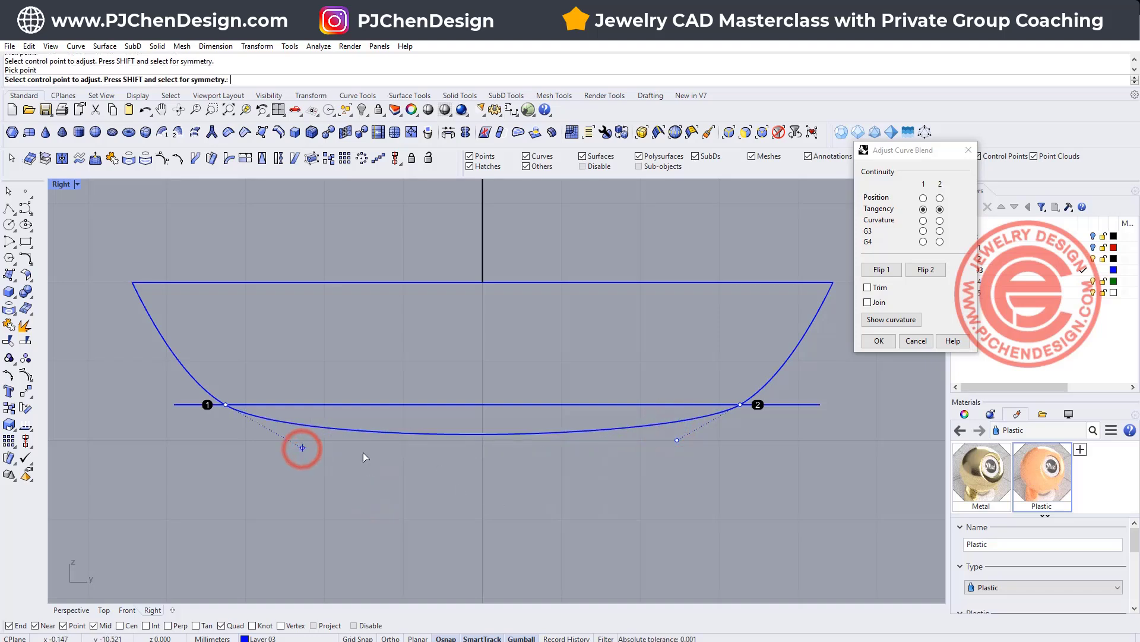
left_click(302, 449)
left_click(289, 442)
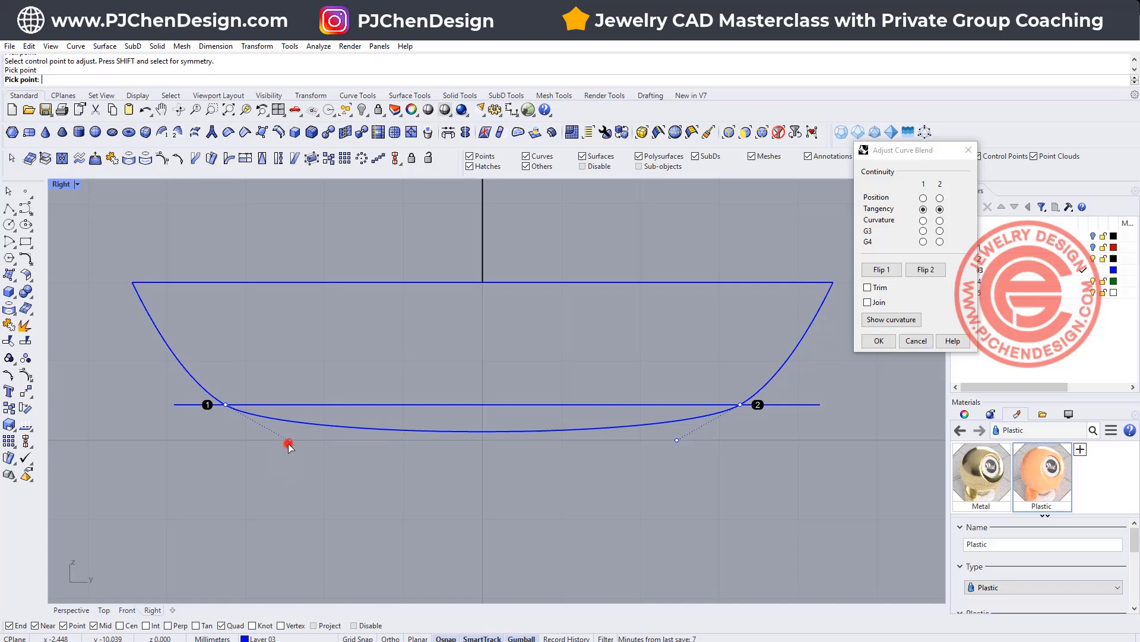
left_click(600, 526)
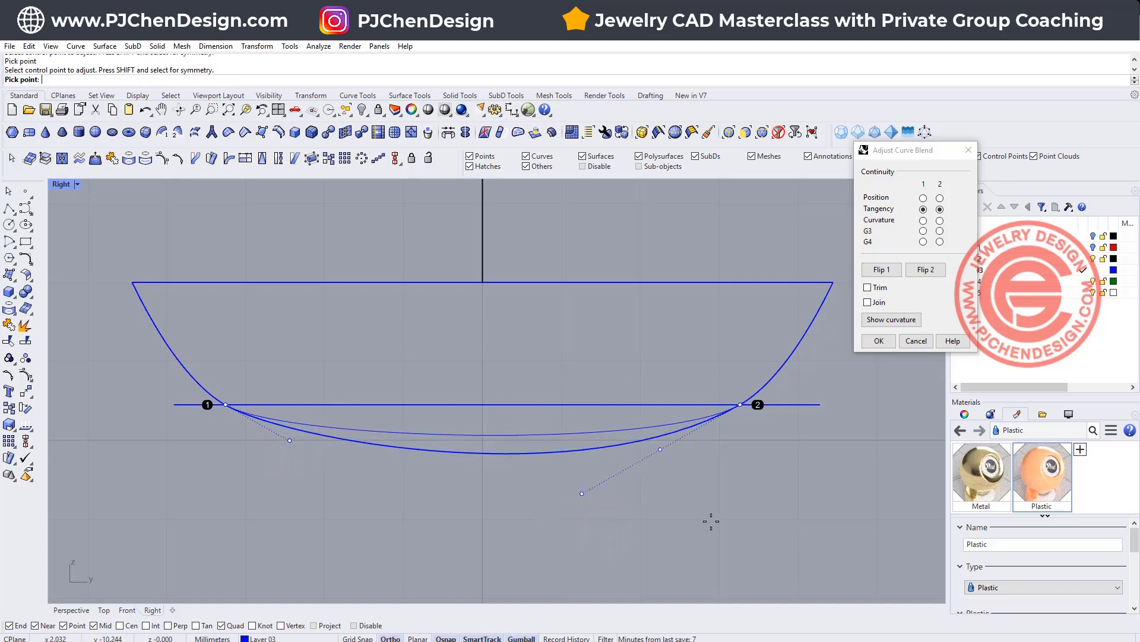
left_click(652, 484)
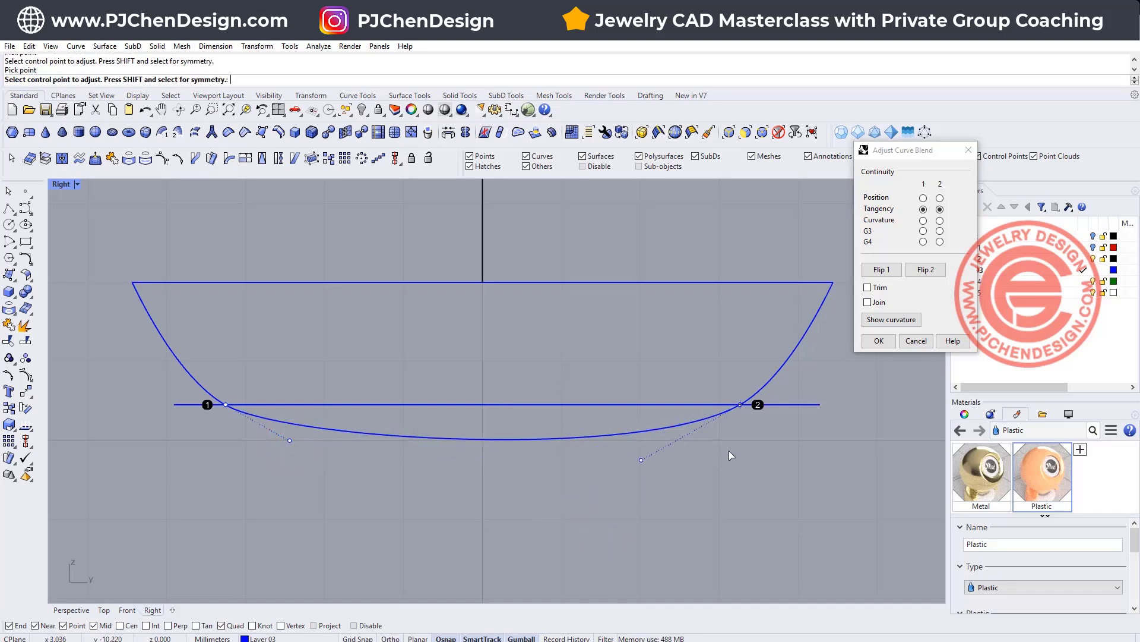
left_click(916, 340)
Step: Redo the tangent blend between the bowl ends with symmetric control points and accept it
key("Return")
left_click(752, 390)
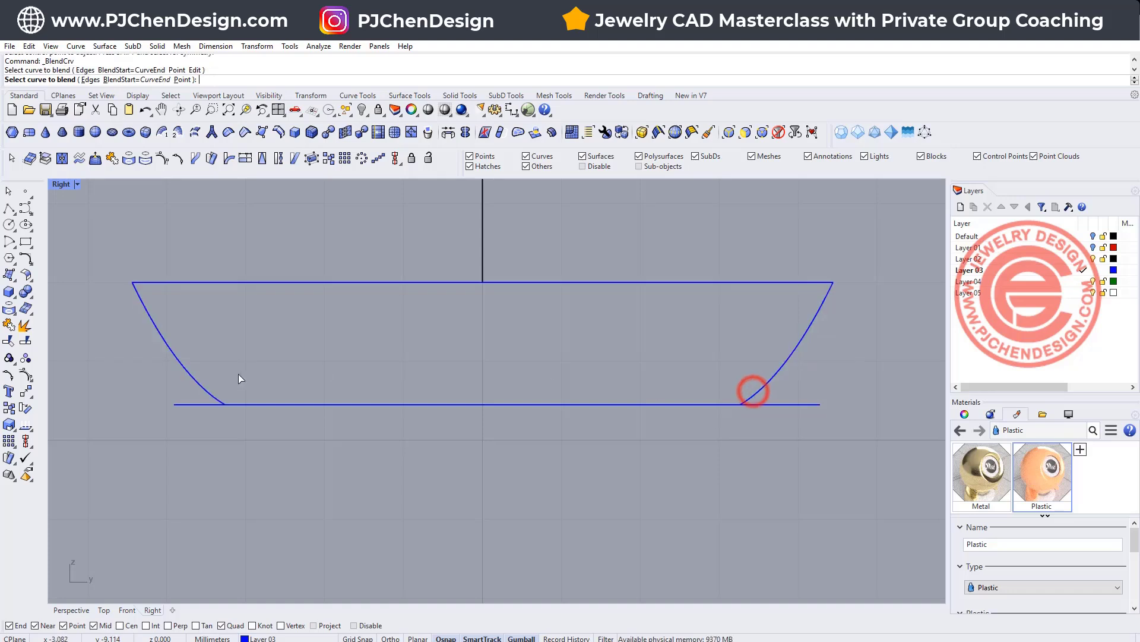
left_click(219, 397)
left_click(600, 484, "shift")
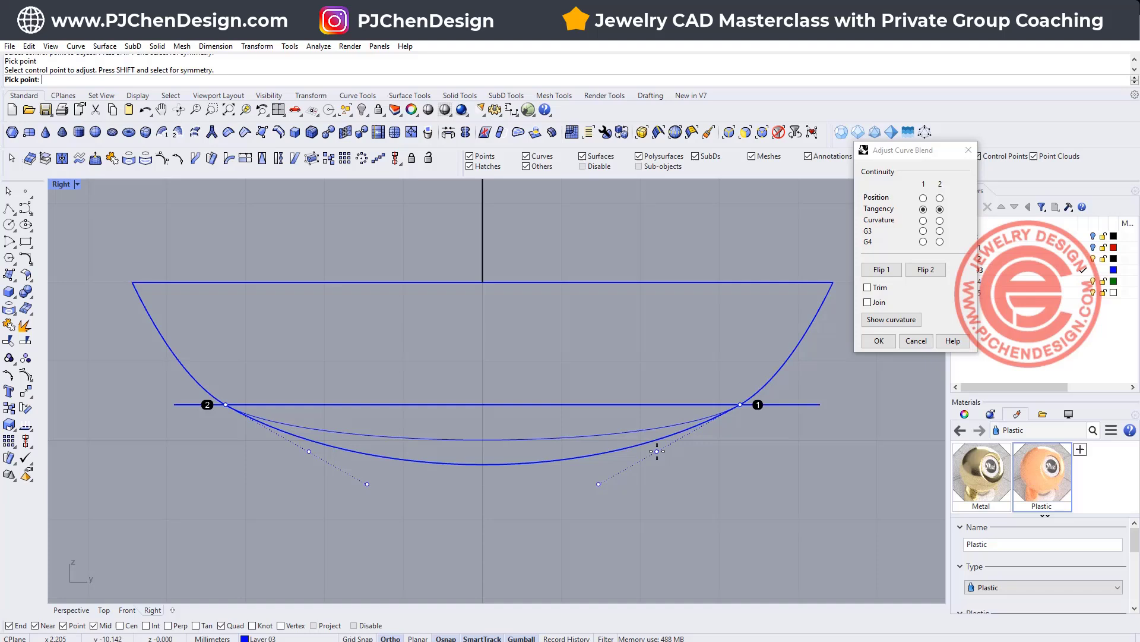
left_click(669, 443)
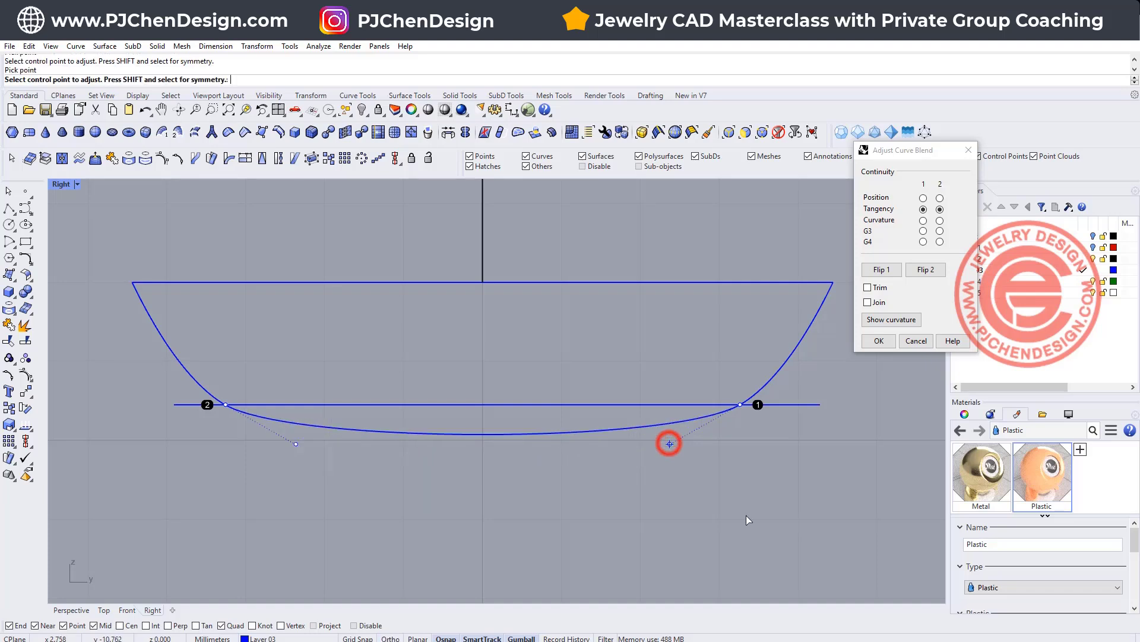
left_click(879, 341)
Step: Join the blend curve with the bowl curve into one closed profile
left_click(646, 424)
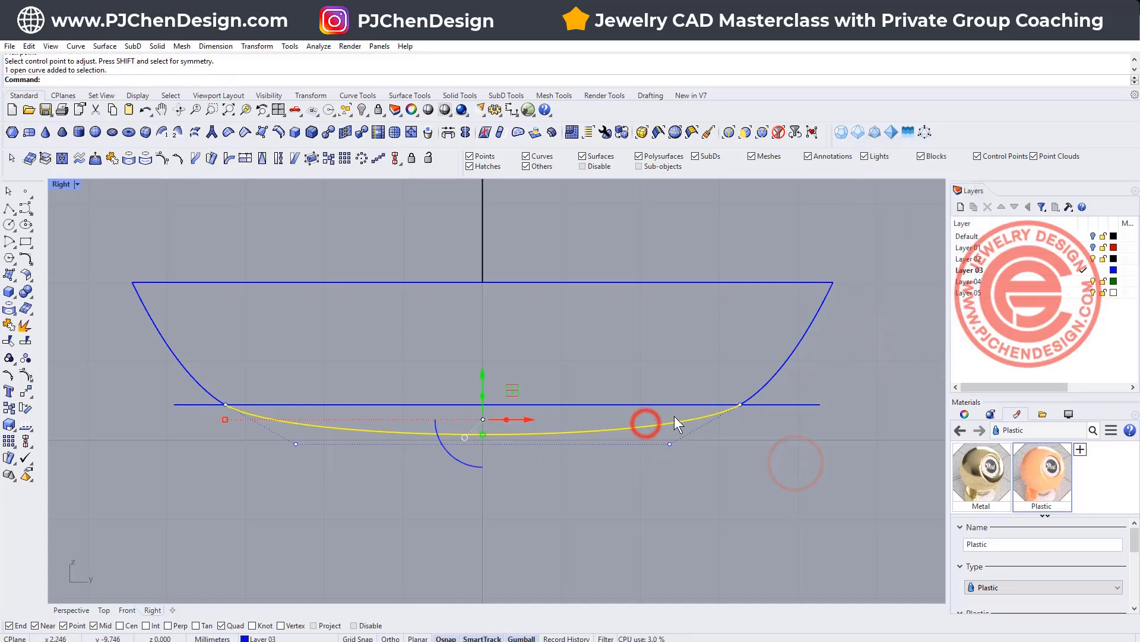
left_click(765, 385, "shift")
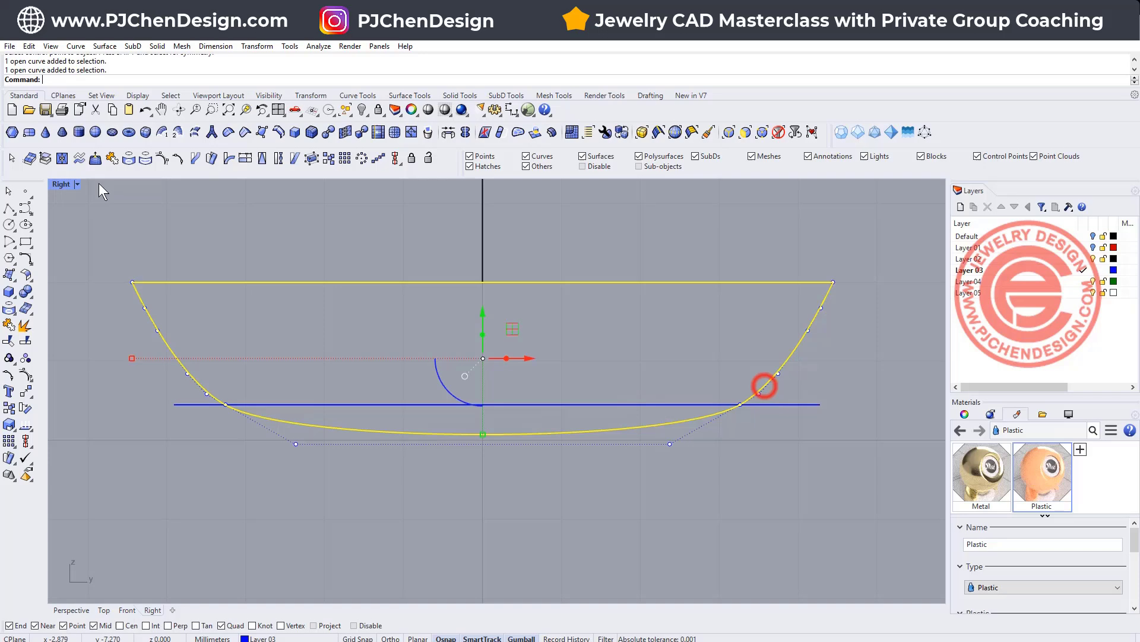
left_click(9, 323)
scroll(511, 386, "down", 3)
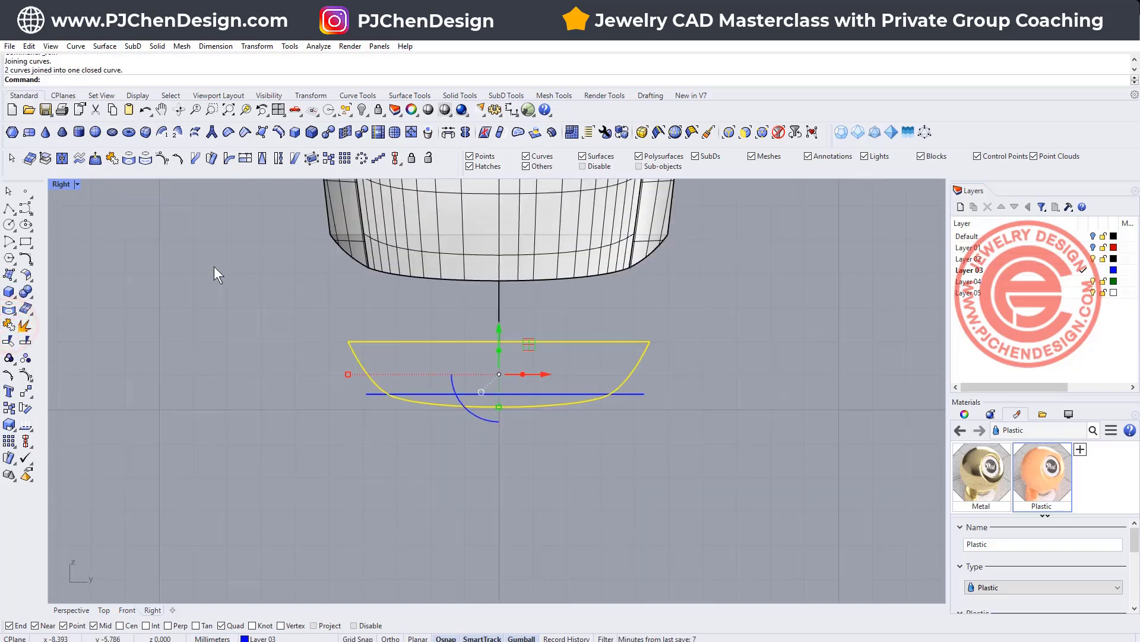
Step: In the maximized Front view, duplicate both arms' cut end edges with DupEdge and join them into closed curves
double_click(62, 185)
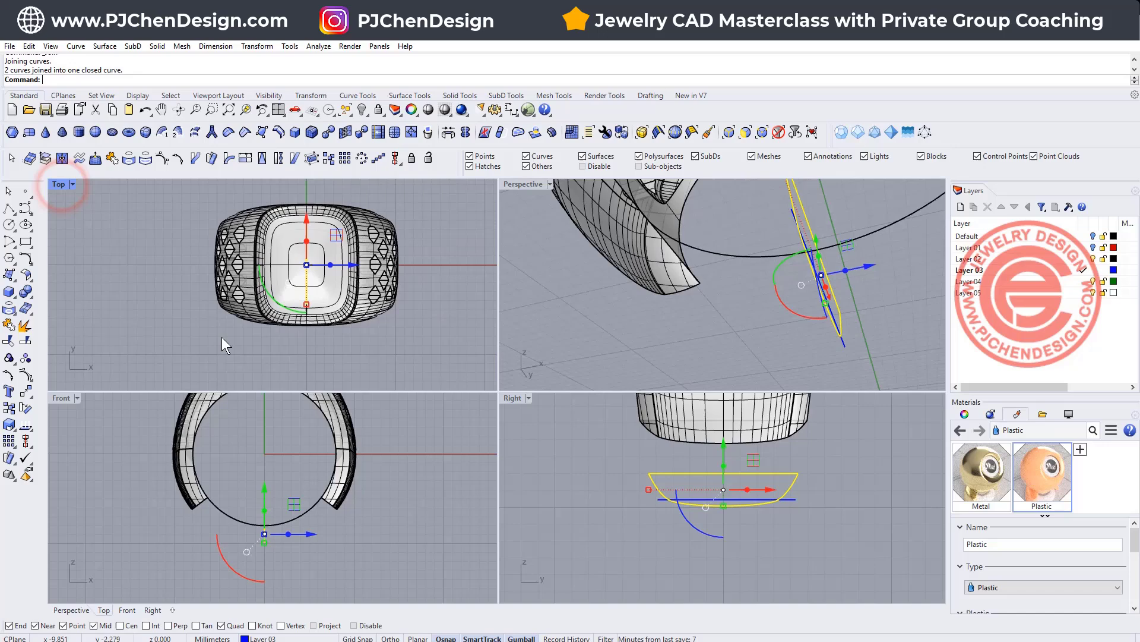
double_click(67, 398)
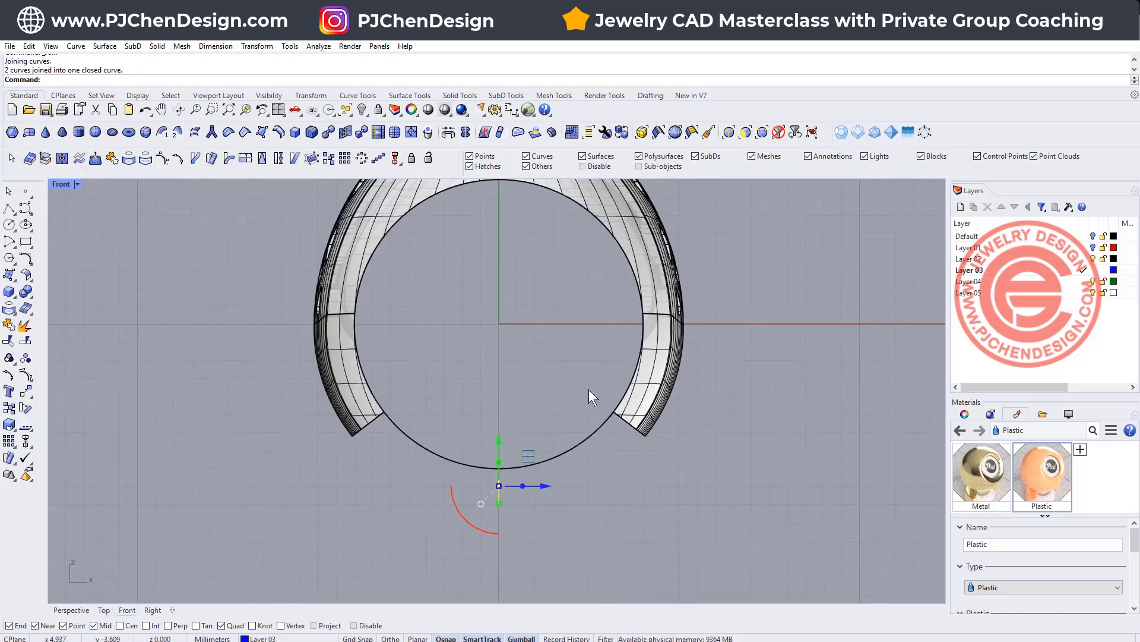
left_click_drag(663, 452, 676, 464)
left_click_drag(332, 405, 416, 458)
left_click(399, 509)
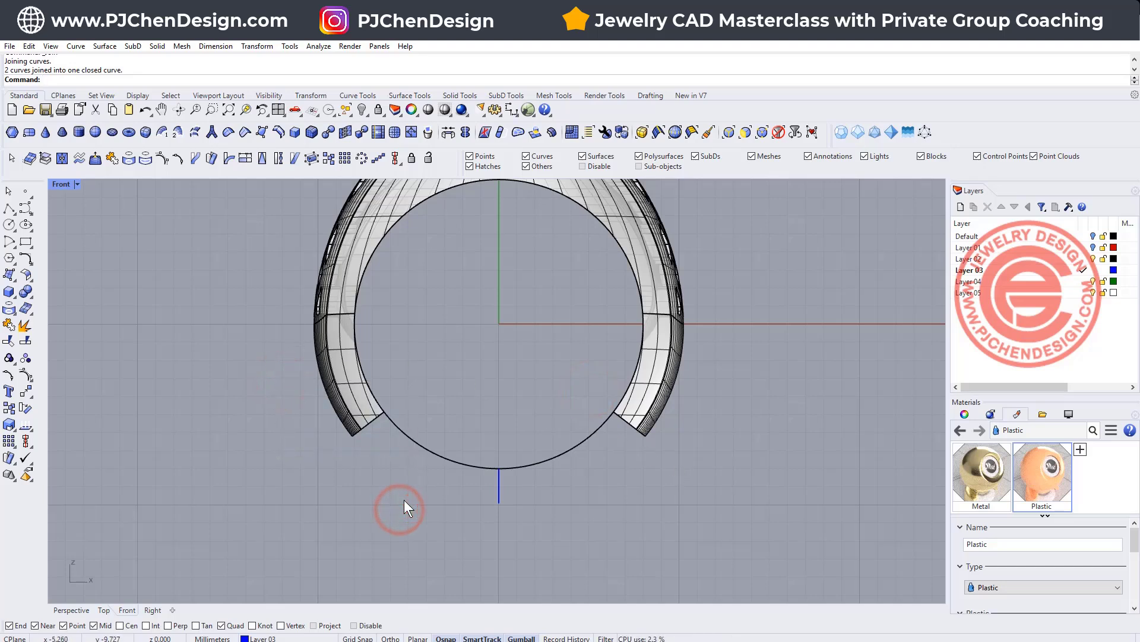
type("Edge")
key("Return")
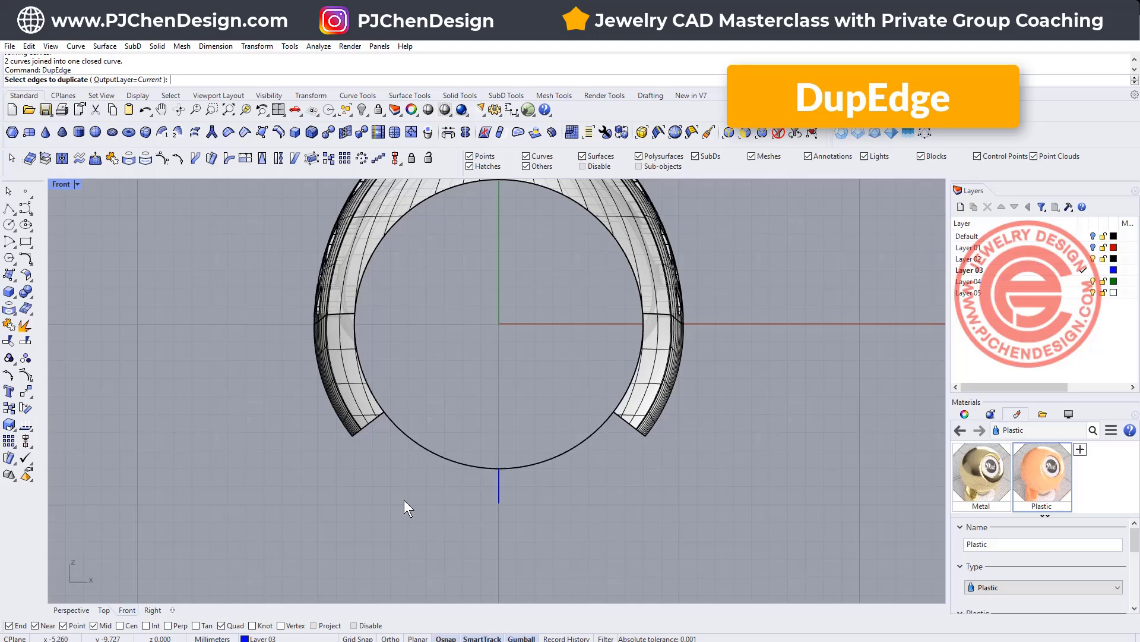
left_click_drag(608, 427, 651, 438)
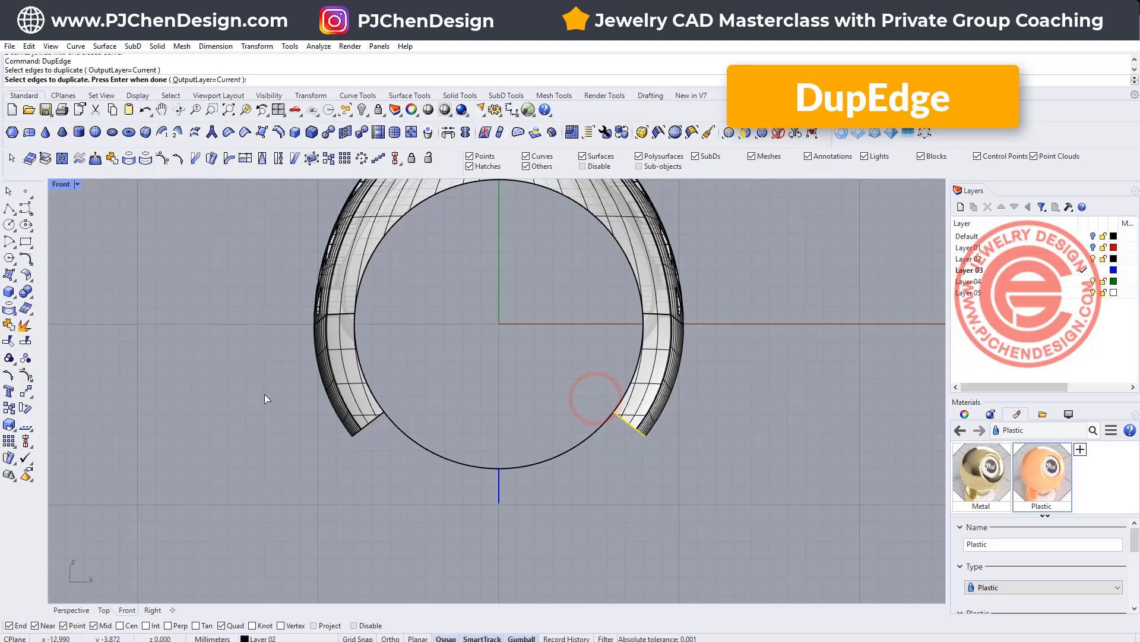
left_click_drag(265, 394, 405, 476)
key("Return")
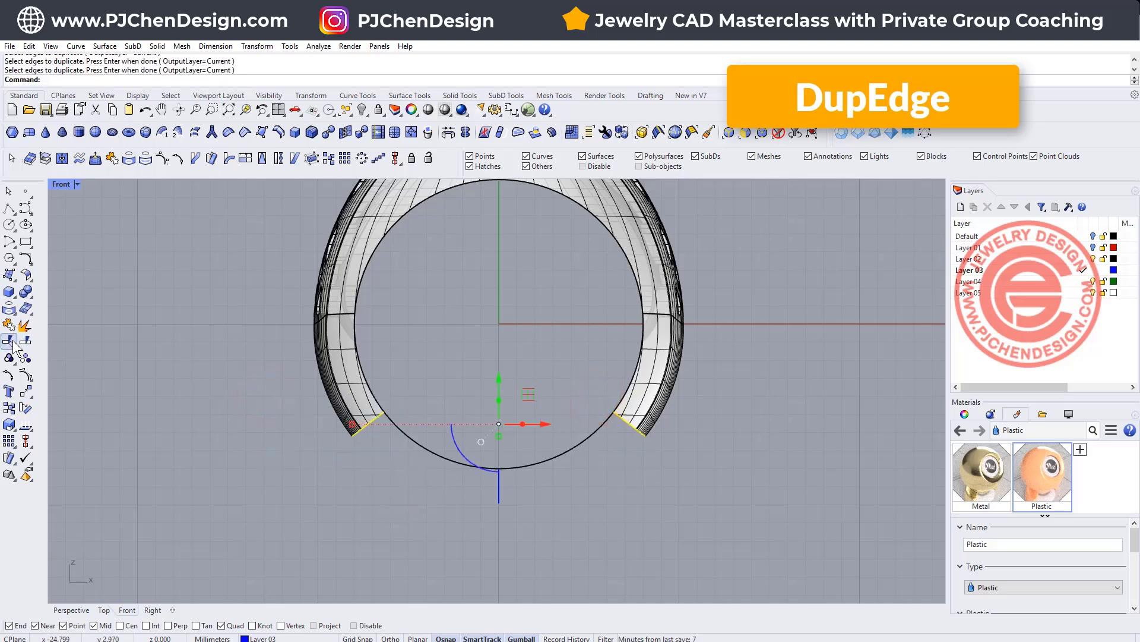
left_click(9, 327)
Step: Maximize Perspective and delete the straight blue guide line
double_click(62, 185)
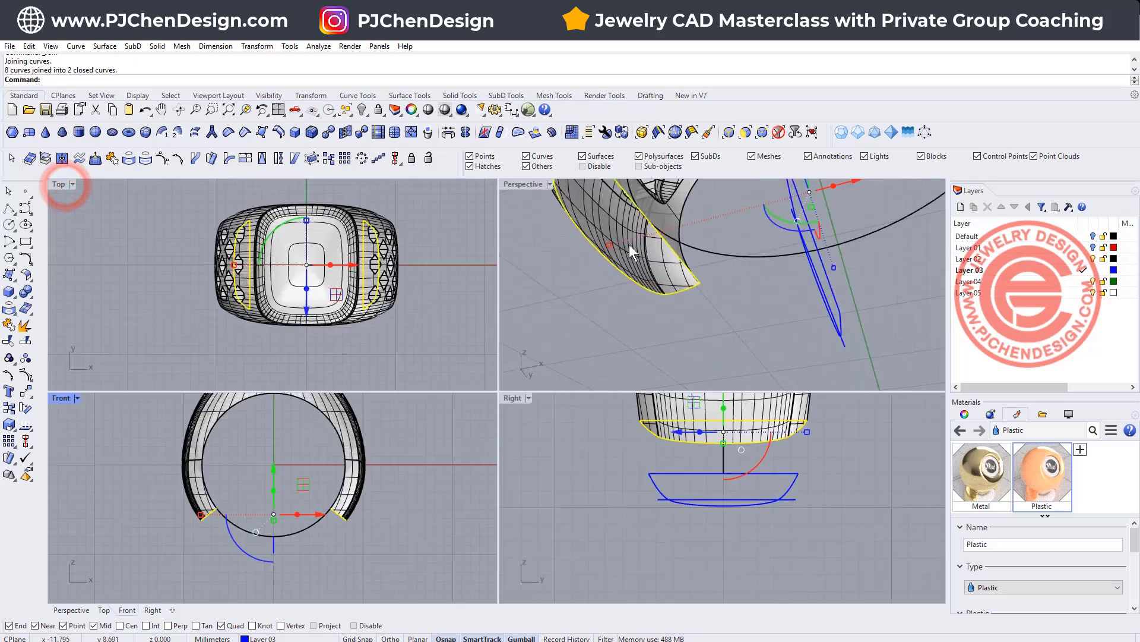
double_click(515, 184)
right_click_drag(501, 205, 608, 364)
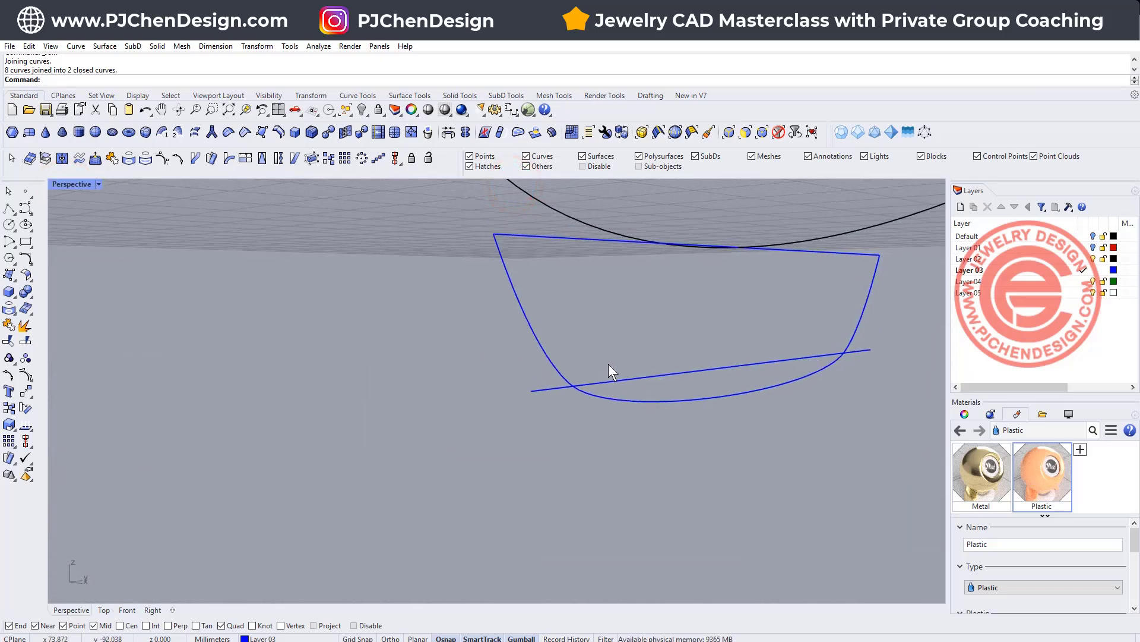
left_click(654, 375)
key("Delete")
Step: Orbit the Perspective view to inspect the curves at both arm ends
right_click_drag(628, 373, 486, 272)
left_click(498, 263)
left_click(534, 341)
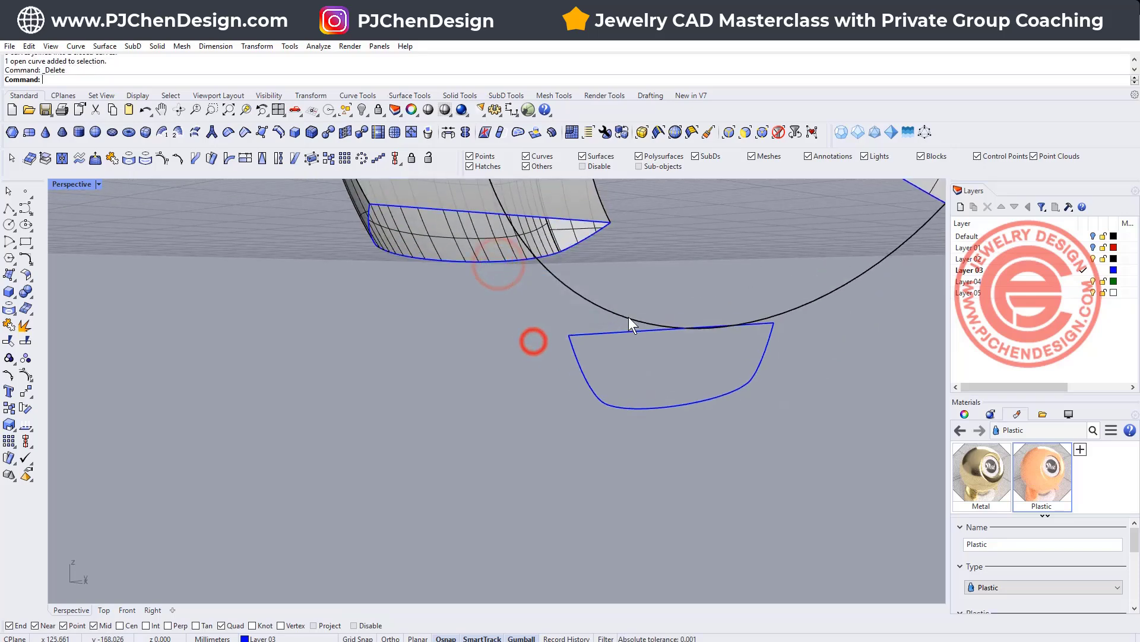
left_click(628, 316)
left_click(837, 401)
mouse_move(822, 402)
right_mouse_down()
mouse_move(694, 399)
mouse_move(814, 395)
mouse_move(802, 392)
right_mouse_up()
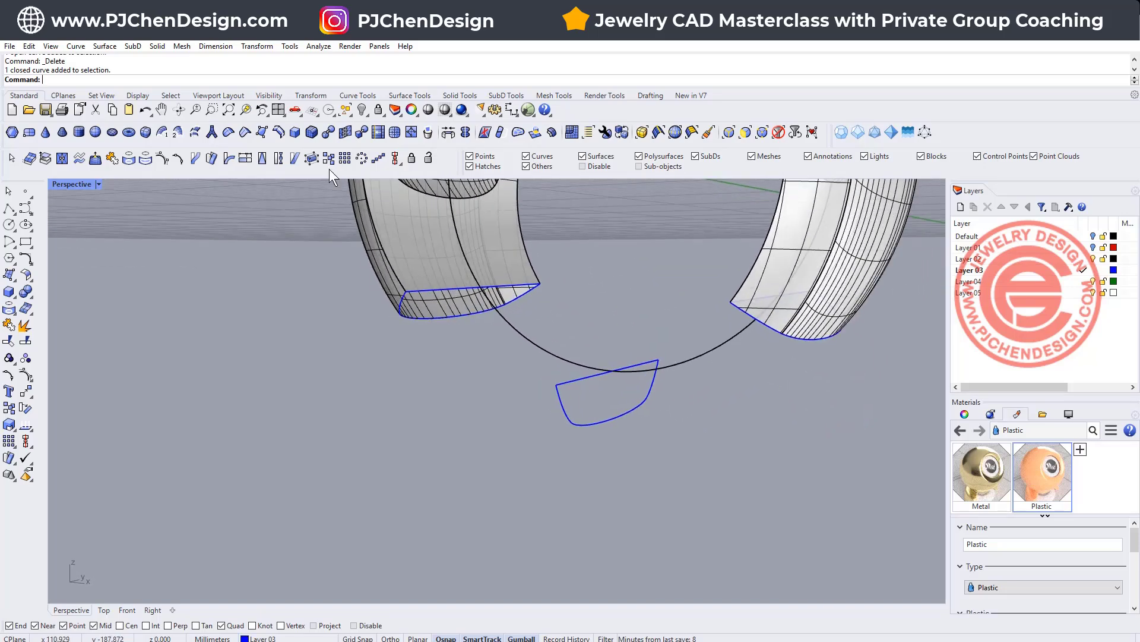
Step: Start a 1-rail sweep on the black circle rail with both arm end curves and the shank profile as cross-sections
left_click(105, 47)
left_click(140, 83)
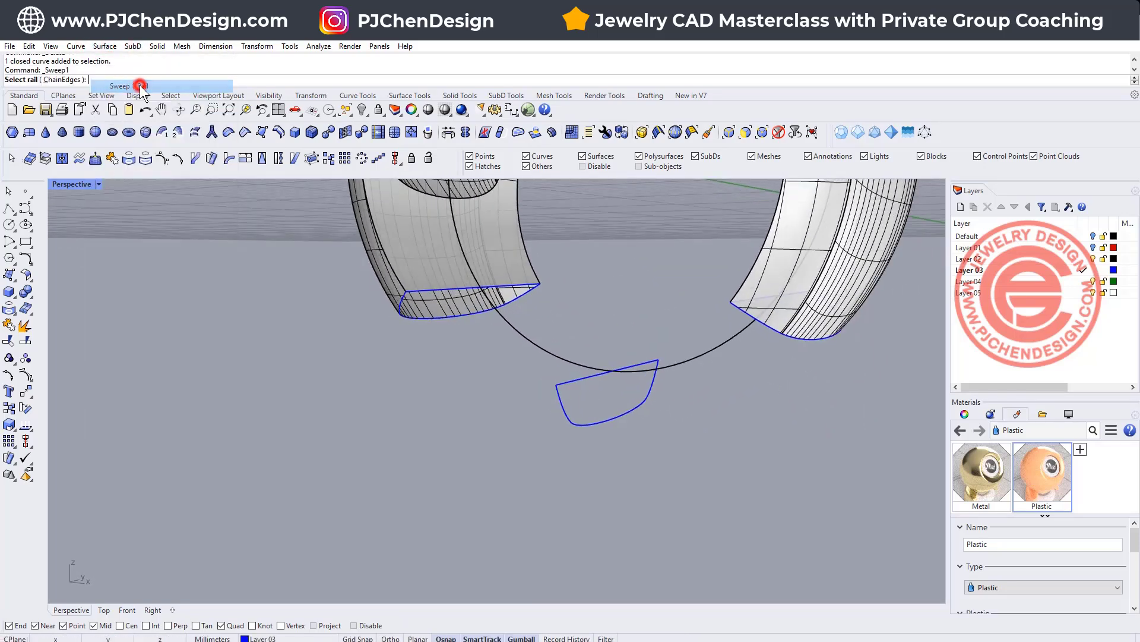
left_click(526, 334)
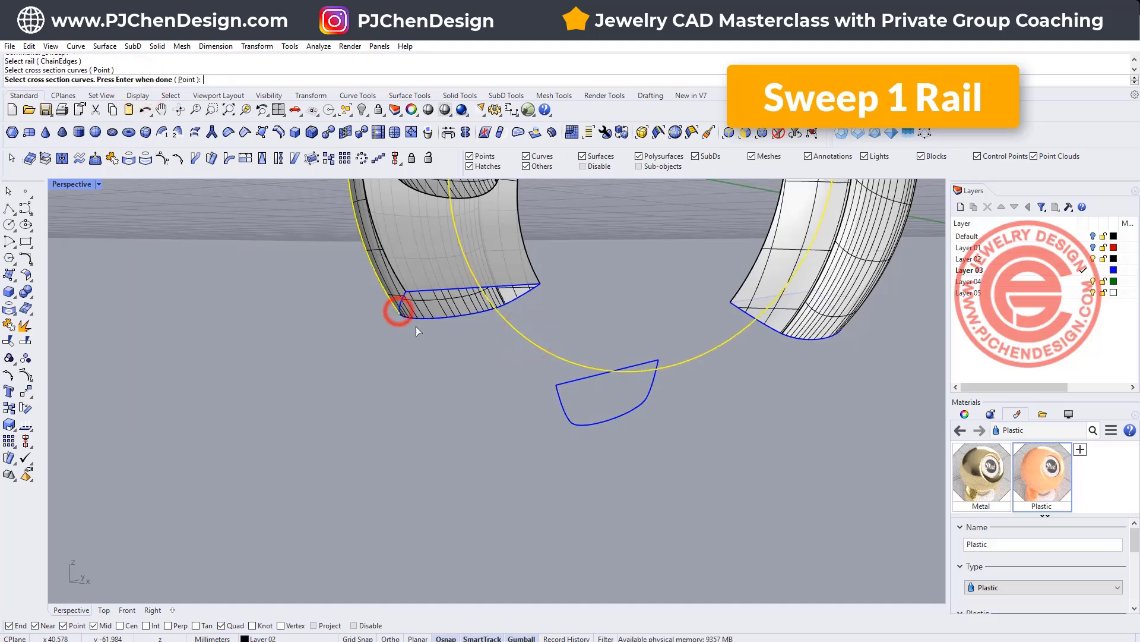
left_click(398, 310)
left_click(447, 330)
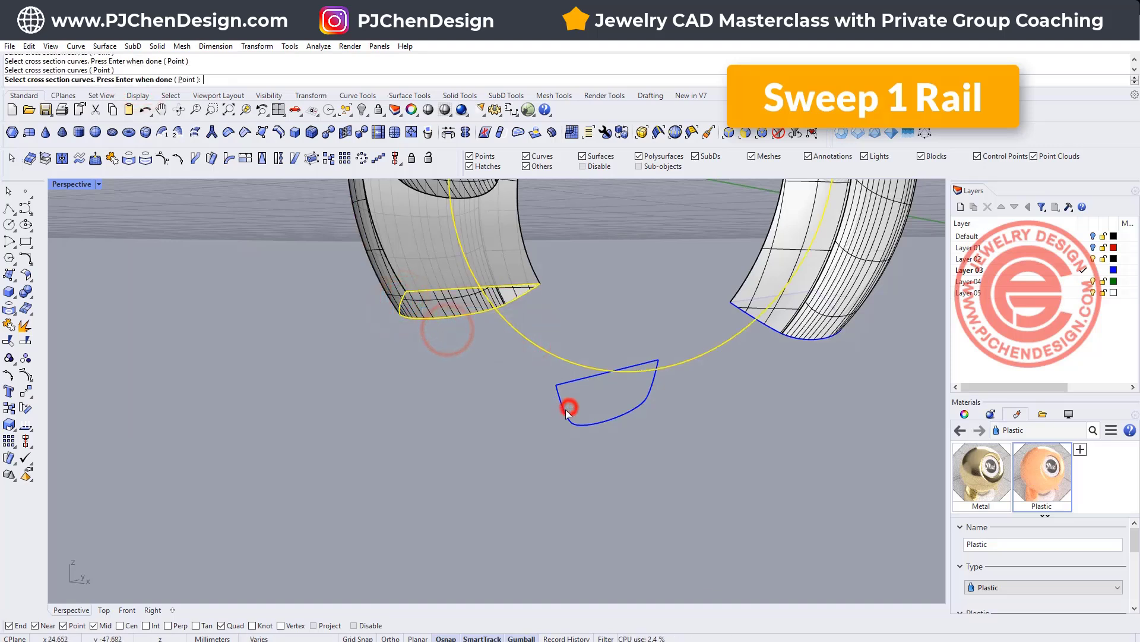
left_click(568, 408)
left_click(802, 340)
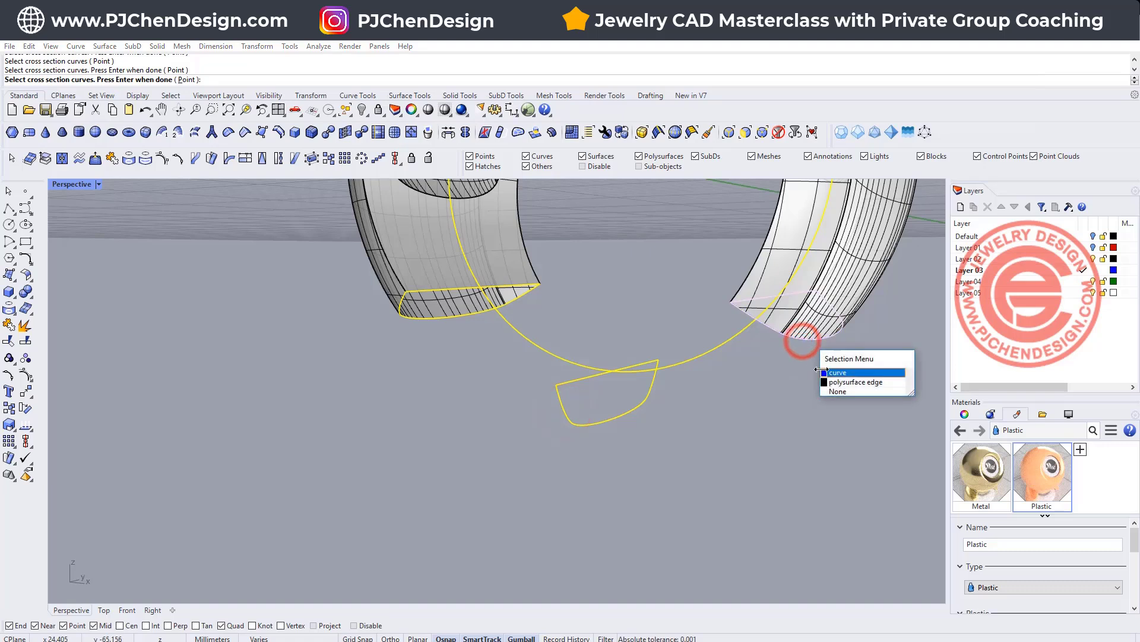
left_click(822, 372)
key("Return")
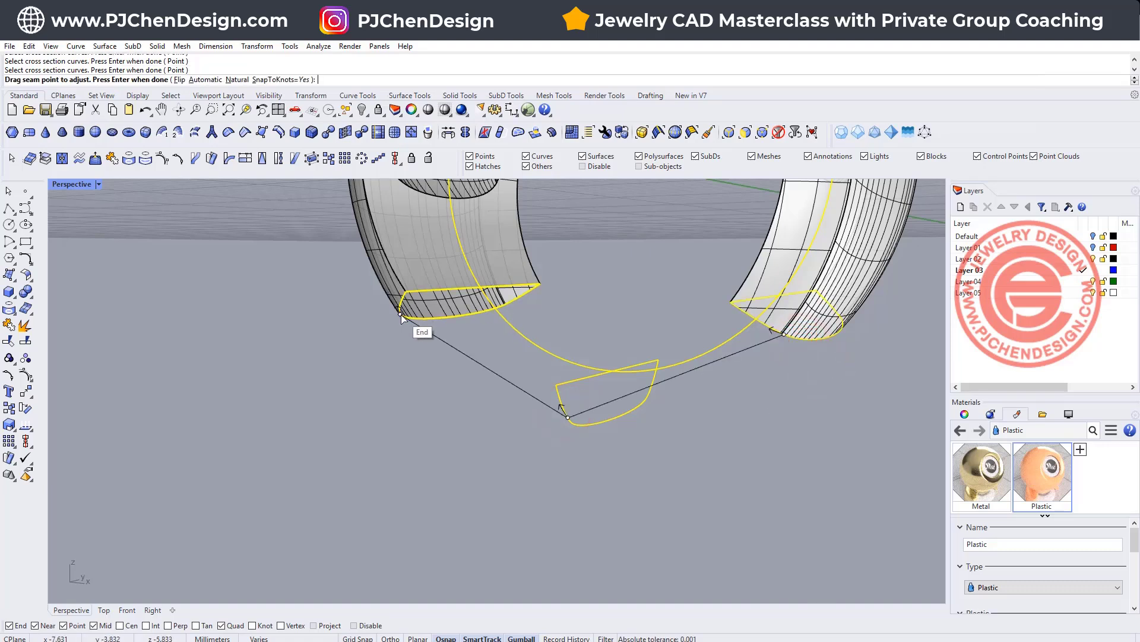
Step: Align the cross-section seam points and create the sweep surface filling the lower shank
left_click_drag(402, 318, 406, 292)
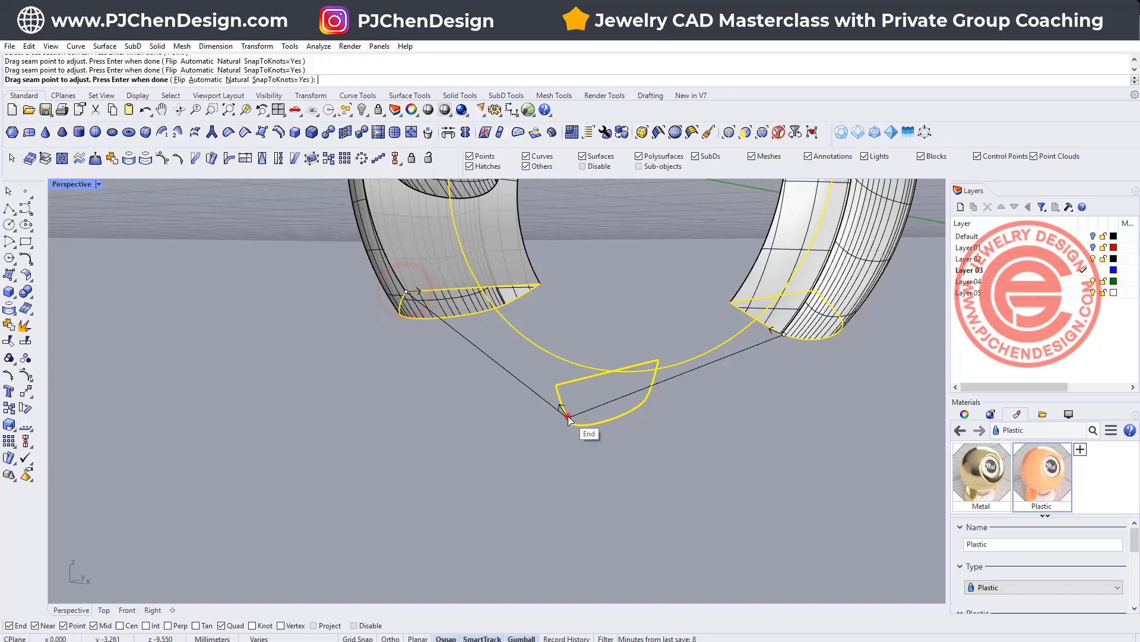
left_click_drag(568, 416, 562, 387)
right_click_drag(562, 386, 775, 444)
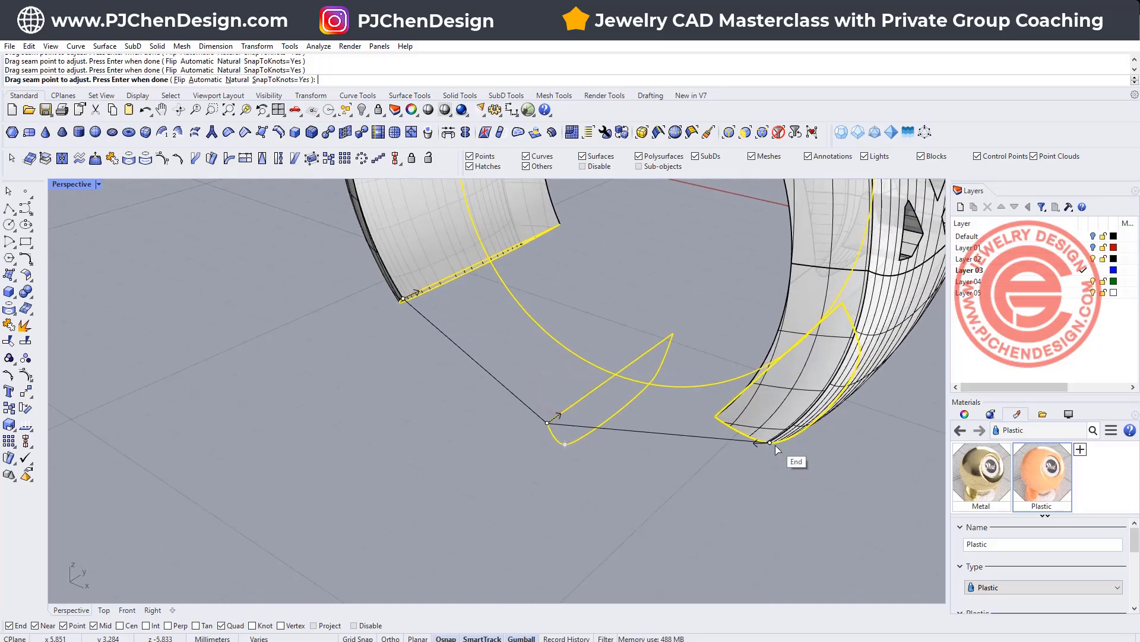
left_click_drag(776, 444, 721, 416)
right_click_drag(764, 516, 728, 474)
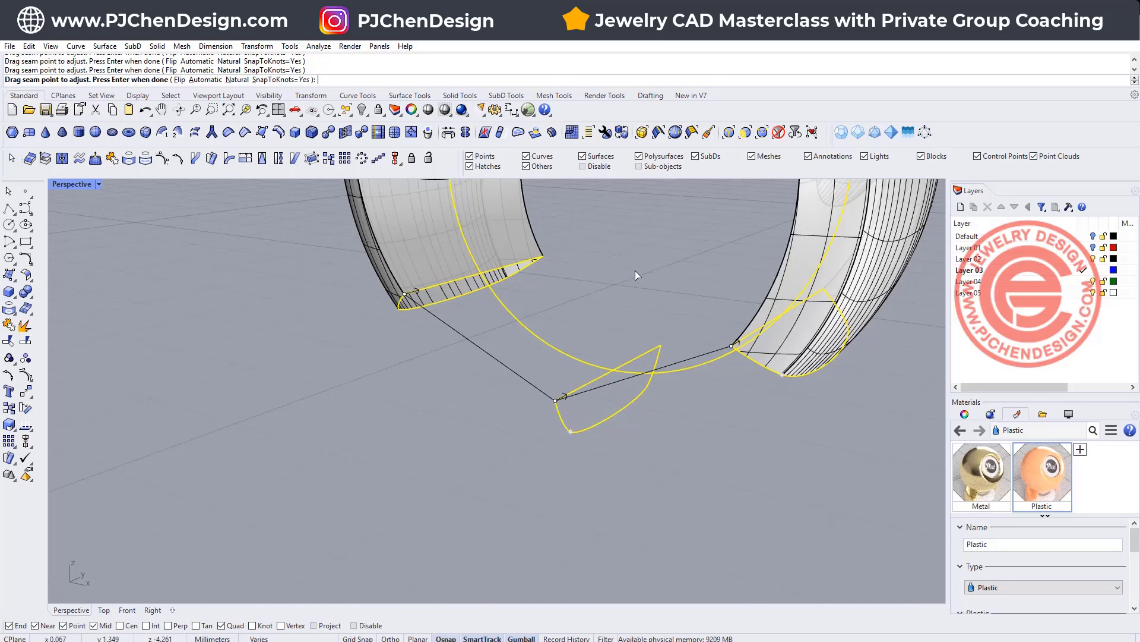
key("Return")
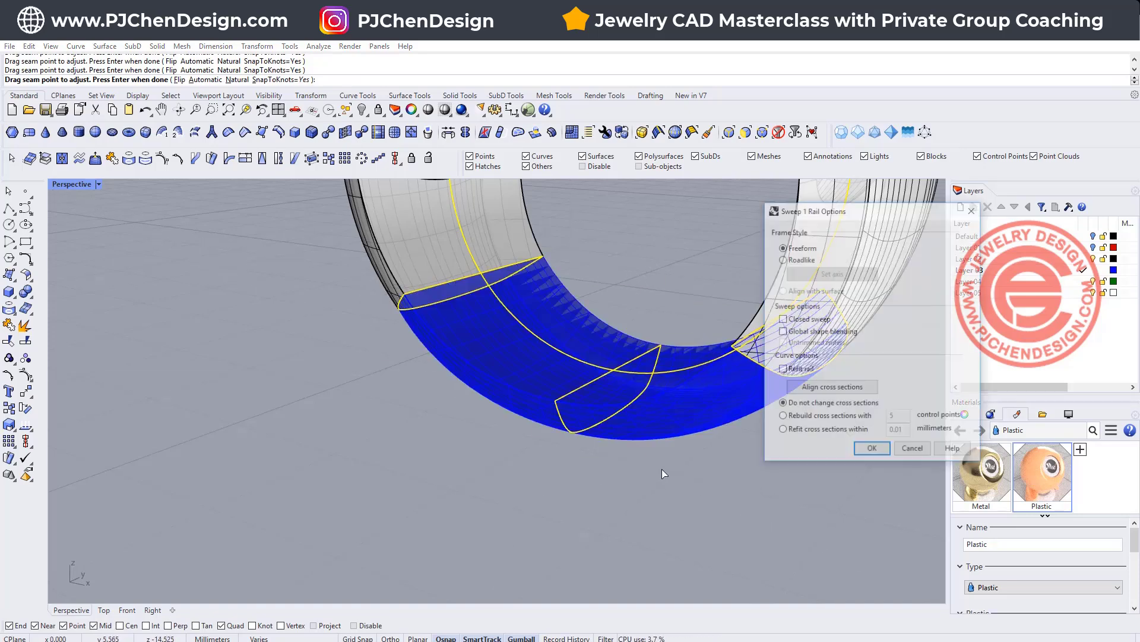
left_click(873, 453)
right_click_drag(877, 456, 763, 446)
Step: Join the new sweep surface with the rest of the ring into one polysurface
left_click(756, 392)
left_click(818, 322, "shift")
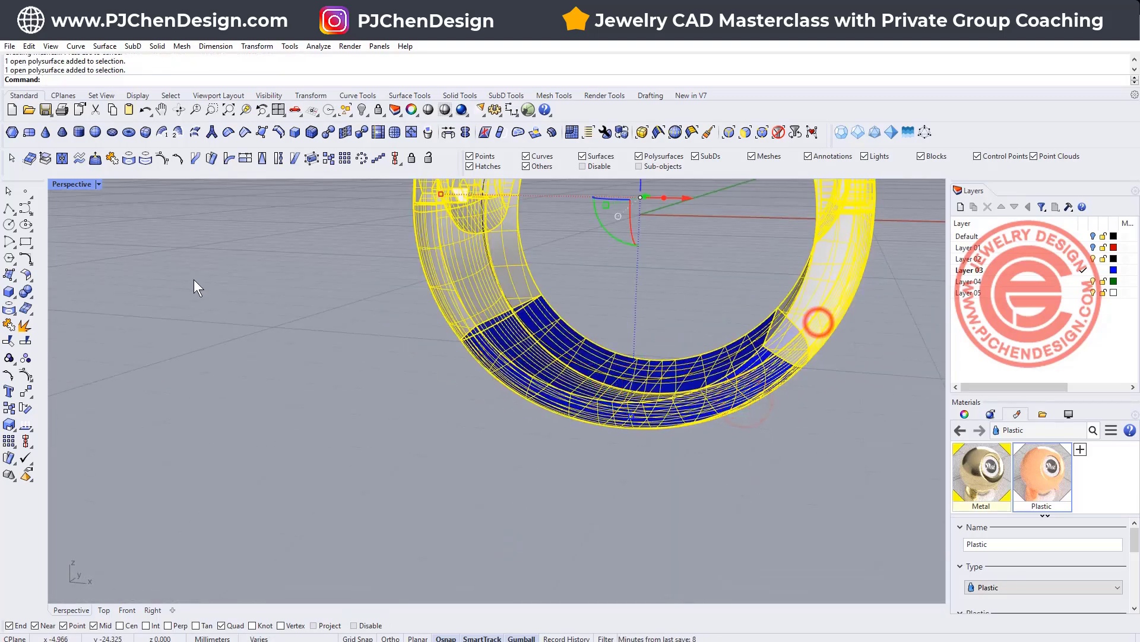
left_click(9, 320)
left_click(172, 280)
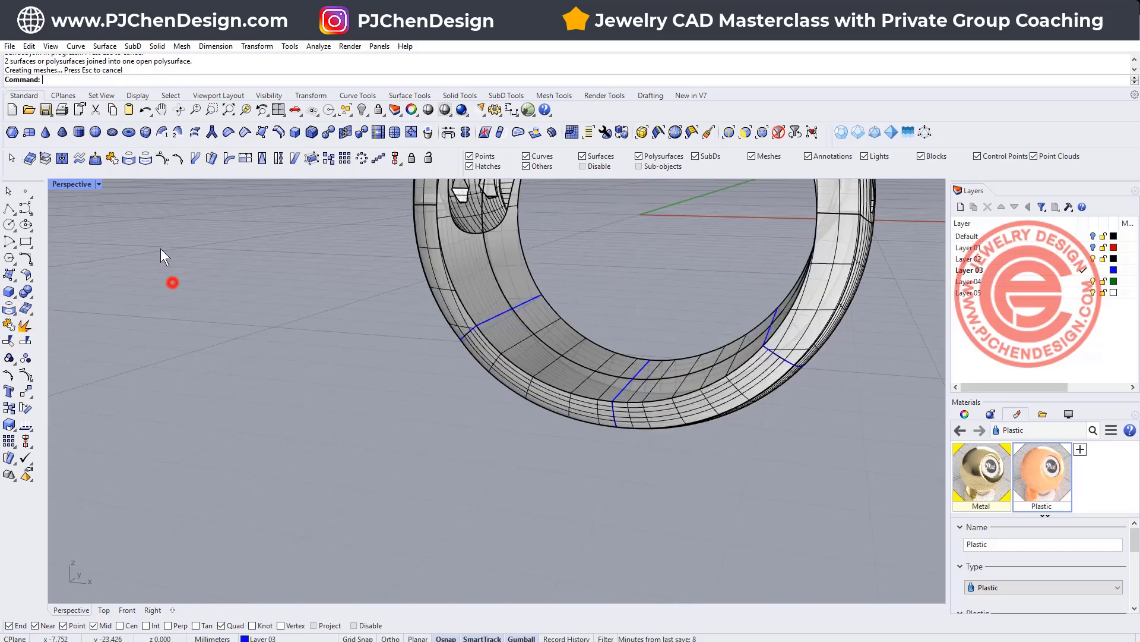
Step: Show the maximized Perspective view in Rendered mode from below, and make Layer 04 current
double_click(95, 183)
scroll(740, 291, "down", 5)
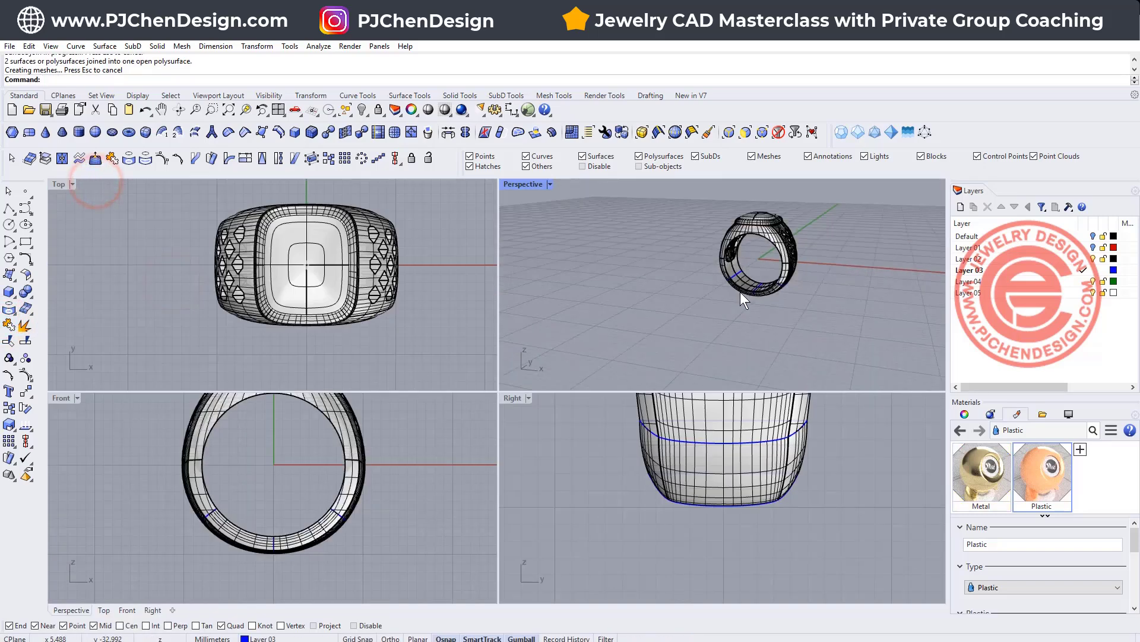
double_click(518, 184)
key("ctrl+alt+r")
right_click_drag(258, 341, 629, 534)
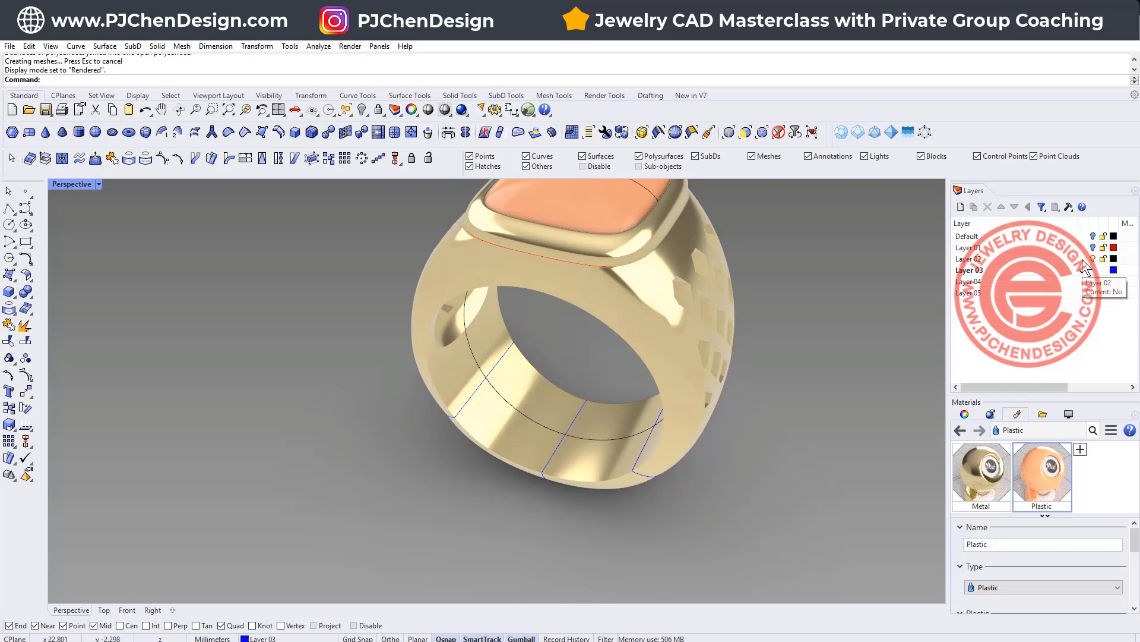
left_click(1084, 281)
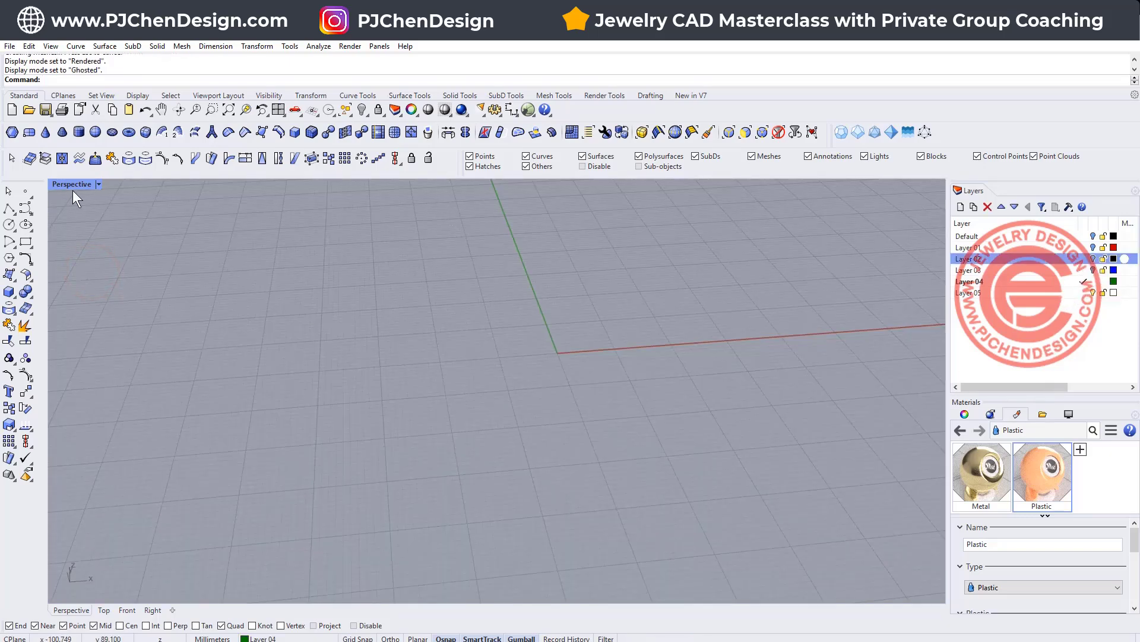
Step: Draw a 16 mm circle centred at the origin in the Front view
double_click(78, 185)
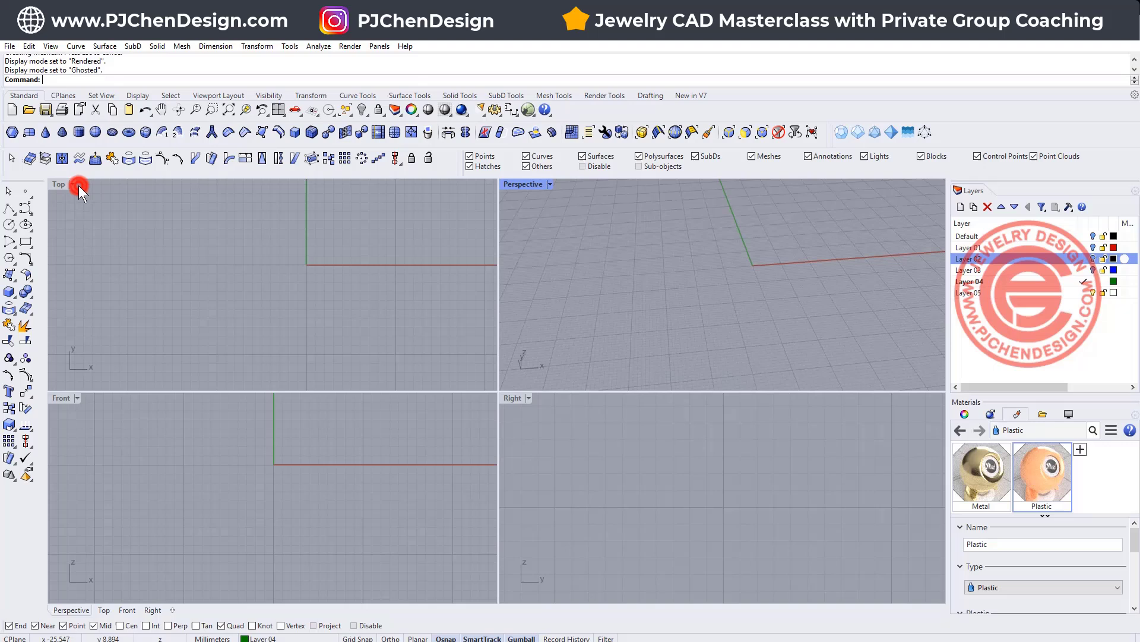
left_click(10, 226)
left_click(321, 486)
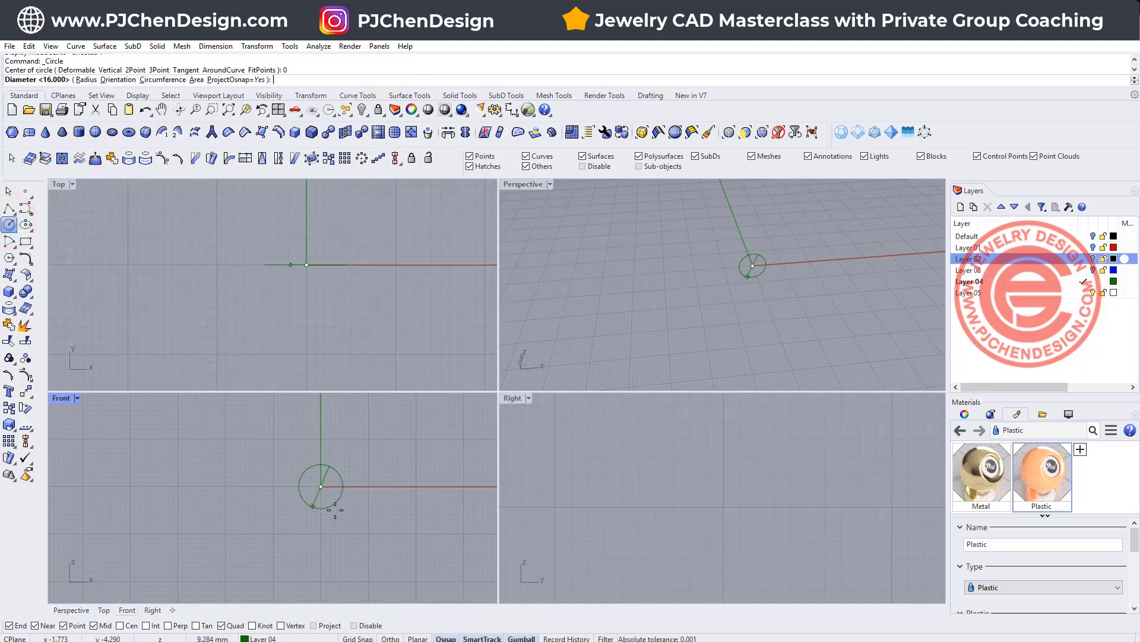
key("shift")
key("Return")
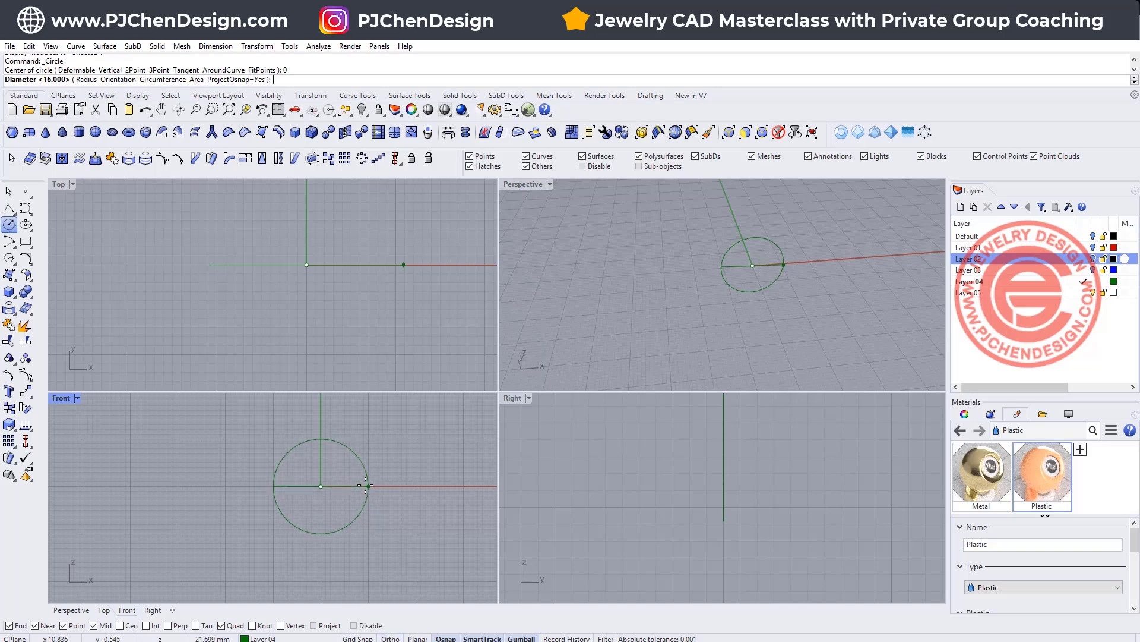
Step: Draw a control-point profile curve in the Right view, rising vertically then flaring up and right
double_click(507, 395)
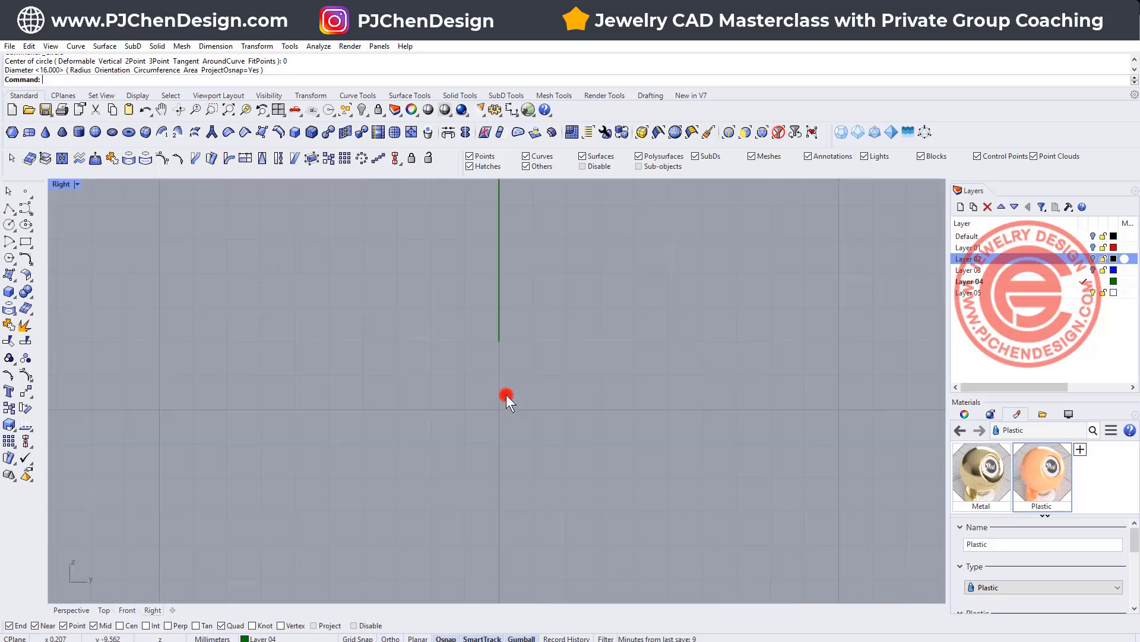
left_click(25, 208)
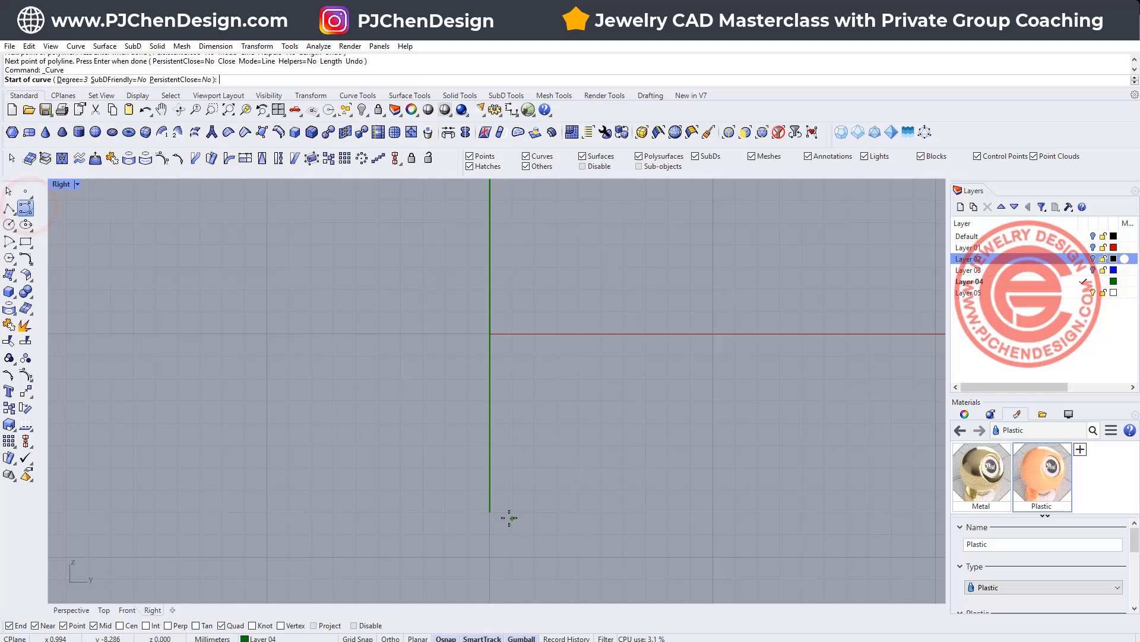
left_click(490, 511)
left_click(490, 392)
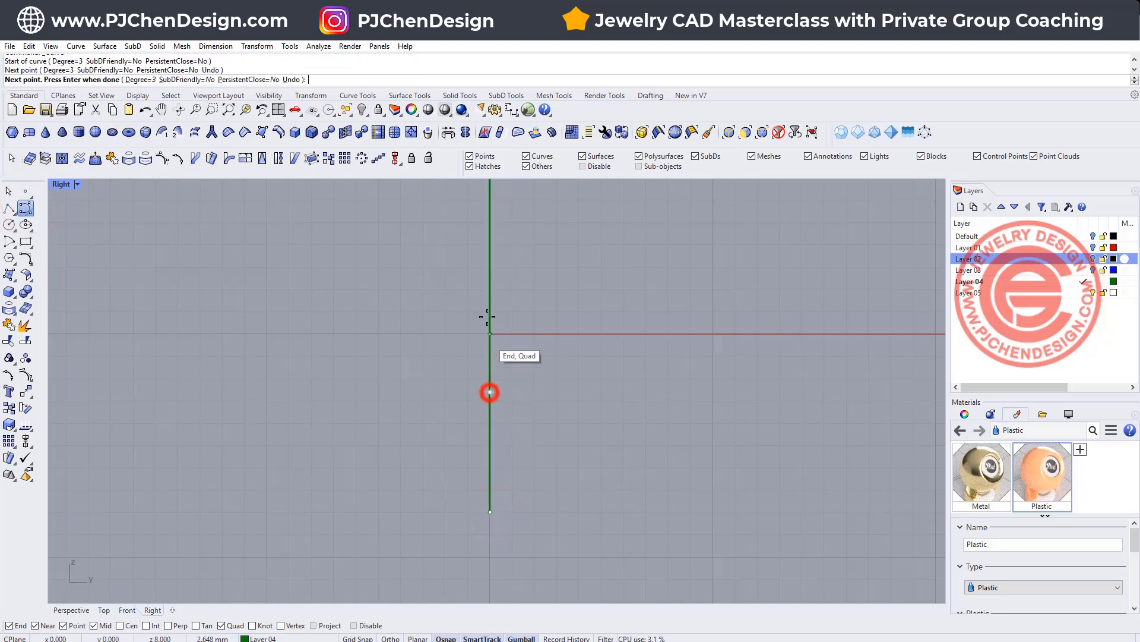
left_click(489, 309)
right_click_drag(543, 262, 476, 315)
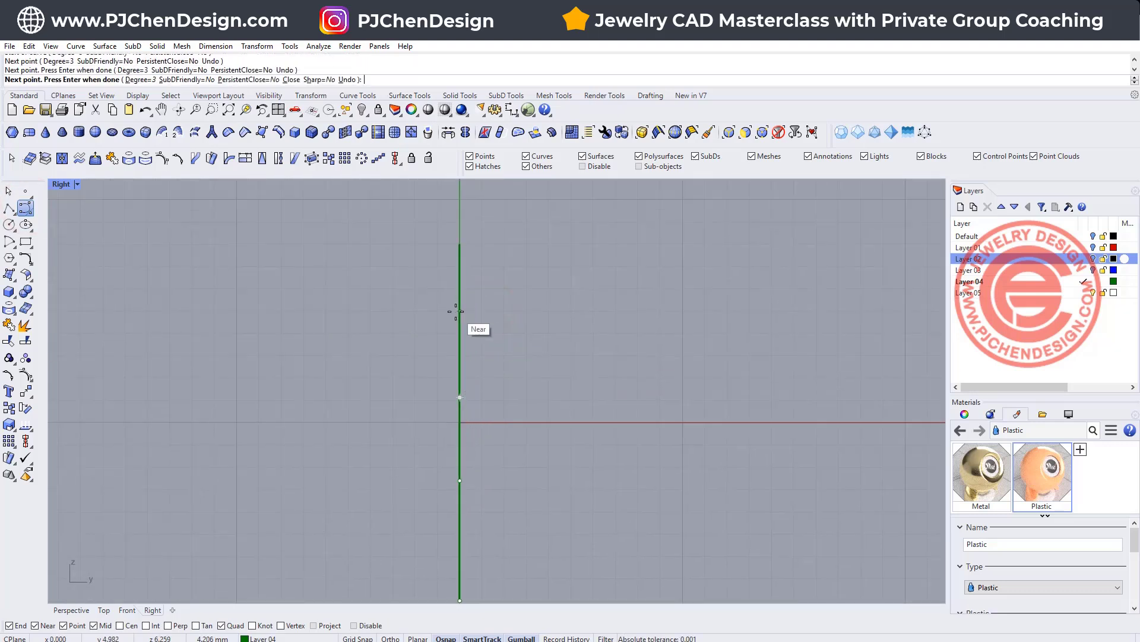
left_click(460, 310)
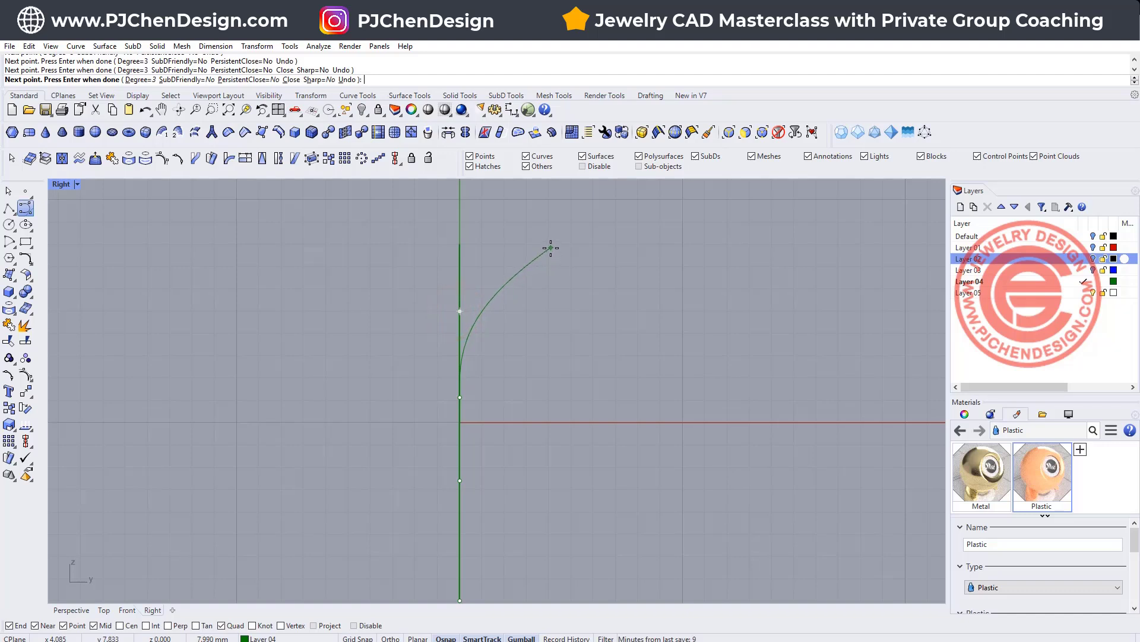
left_click(582, 216)
key("Return")
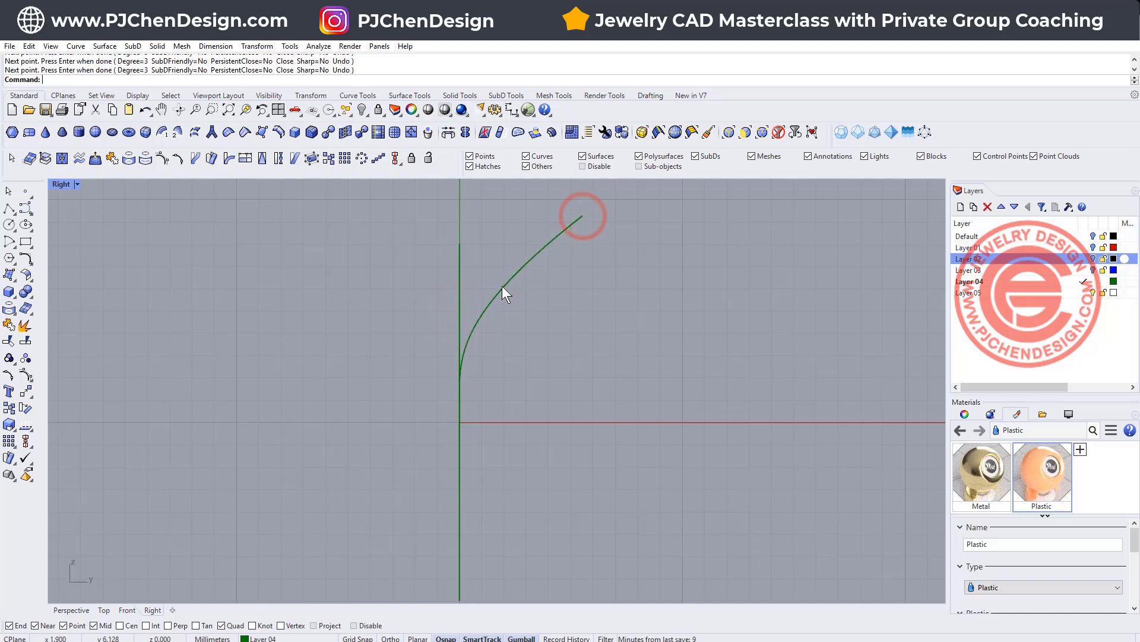
Step: Push the profile's two middle control points right to reshape the bend, then check it in four views
left_click(501, 286)
left_click_drag(387, 300, 490, 413)
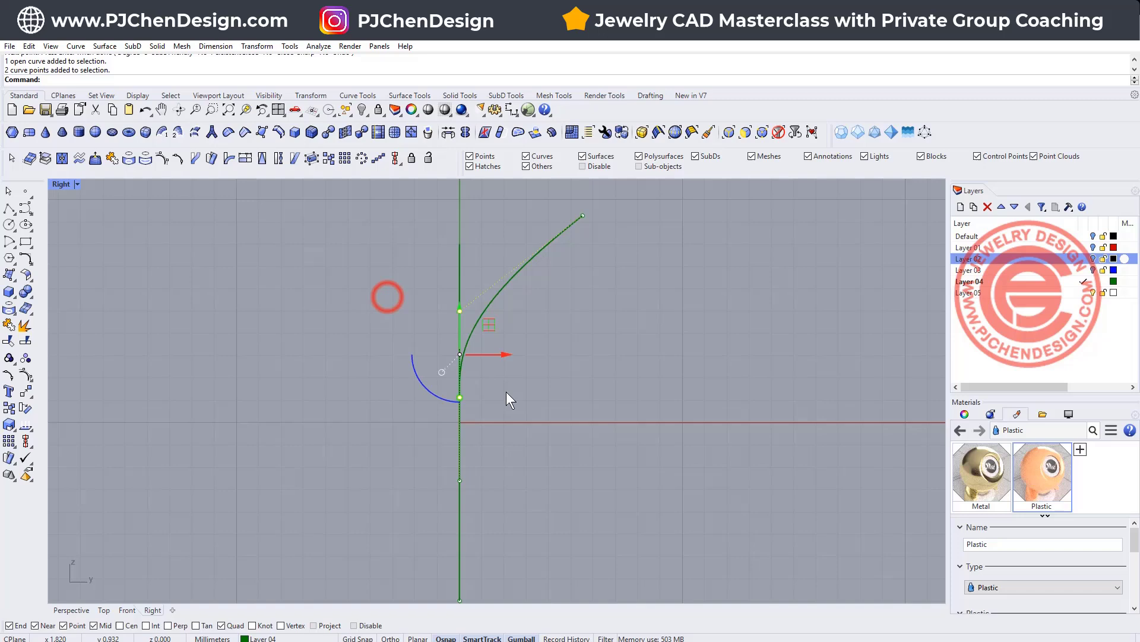
mouse_move(508, 357)
left_mouse_down()
mouse_move(524, 364)
mouse_move(513, 370)
left_mouse_up()
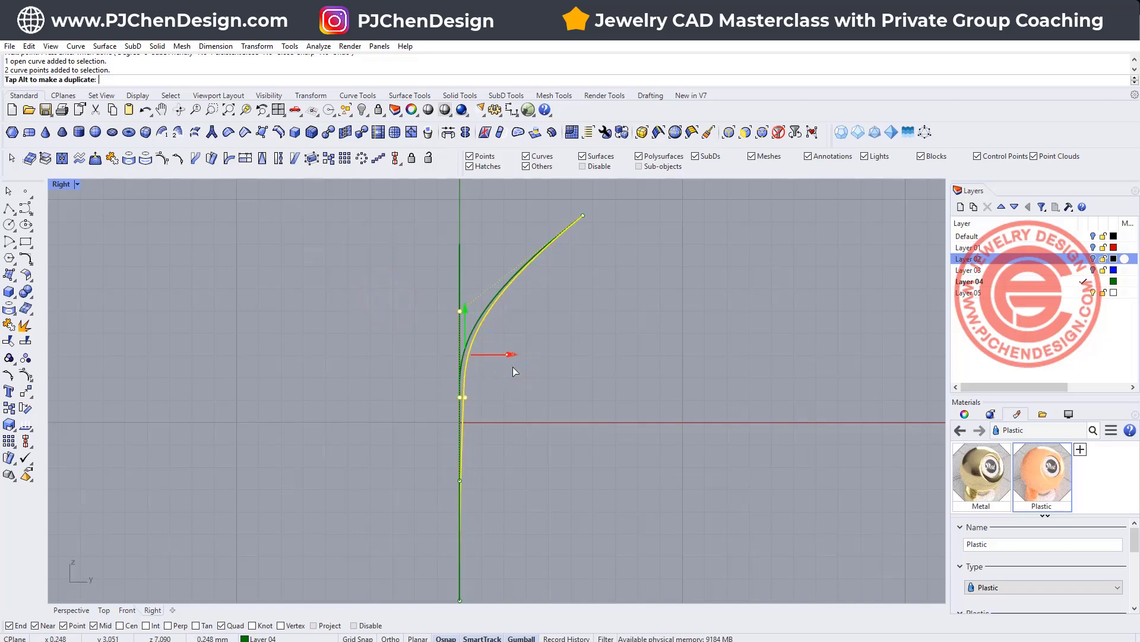
key("ctrl+m")
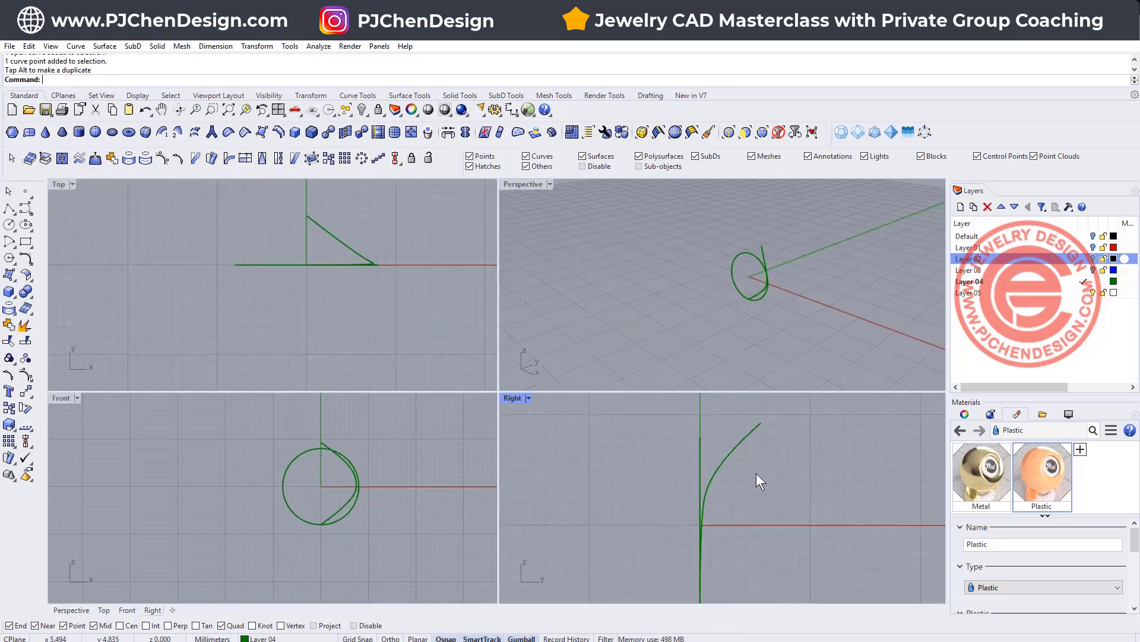
left_click(735, 448)
right_click_drag(793, 301, 750, 383)
key("ctrl+z")
left_click(506, 398)
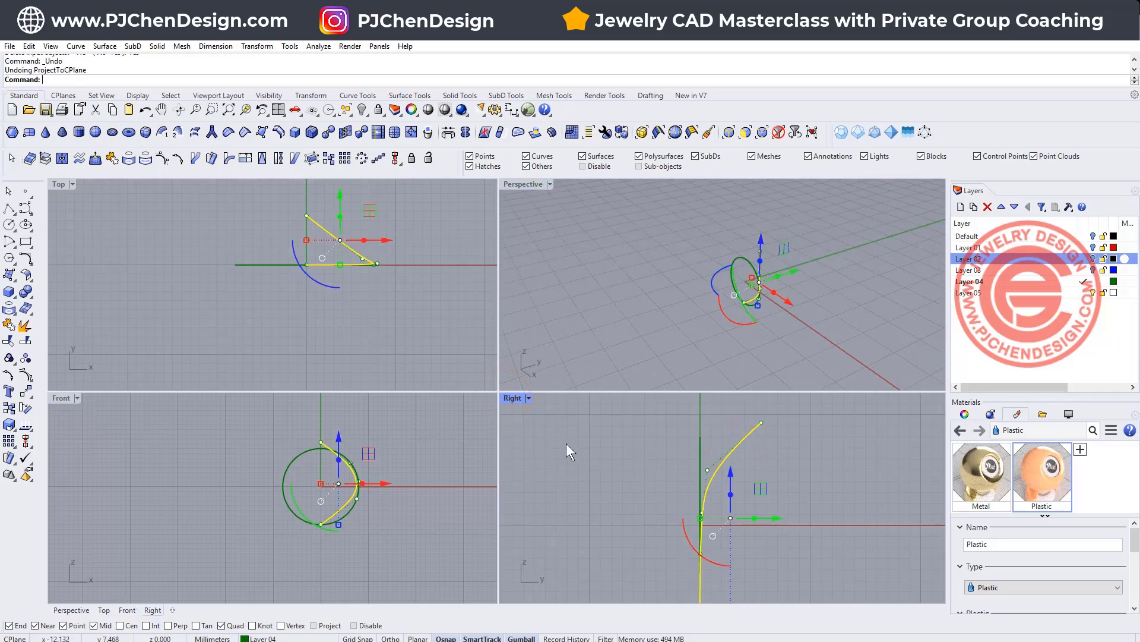
Step: Flatten the selected curves onto the construction plane, deleting the originals
key("Return")
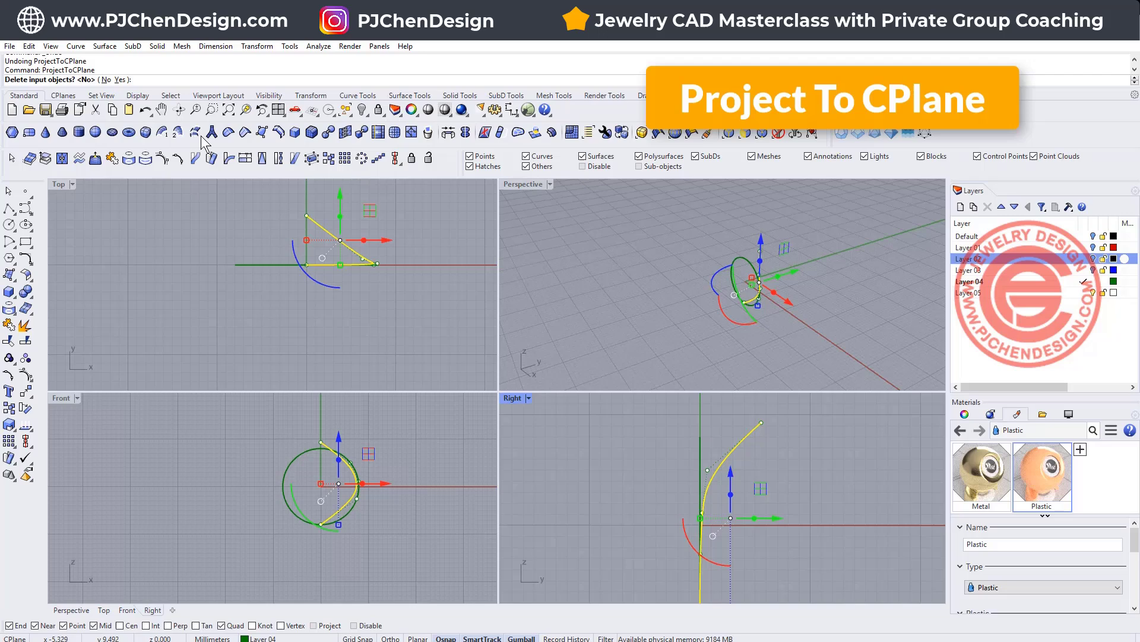
left_click(119, 80)
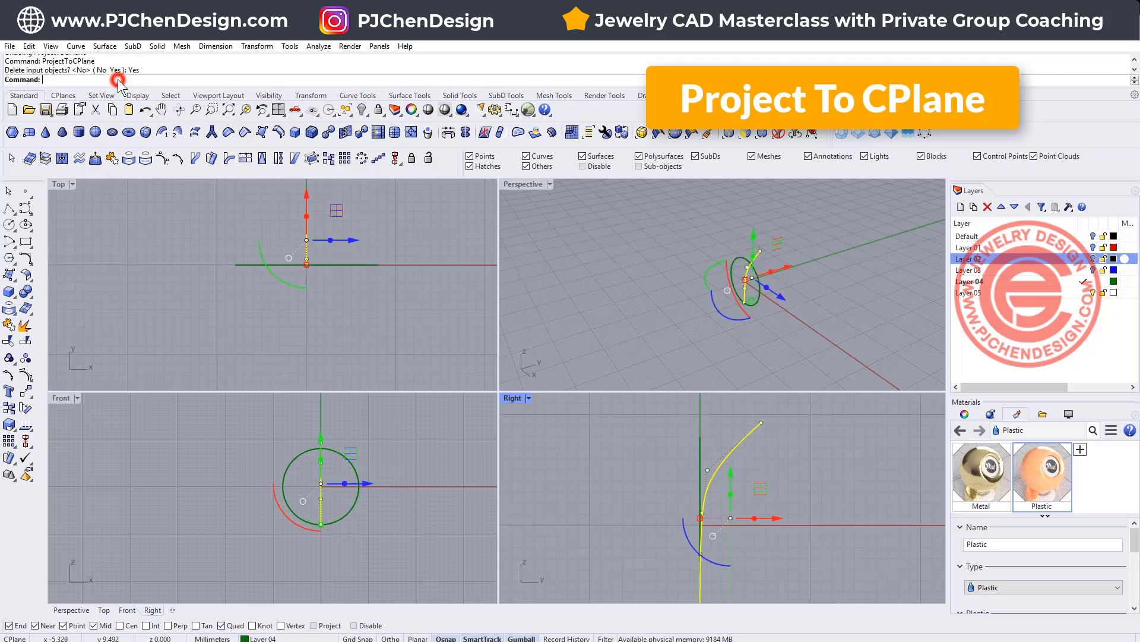
right_click_drag(719, 353, 531, 191)
double_click(530, 185)
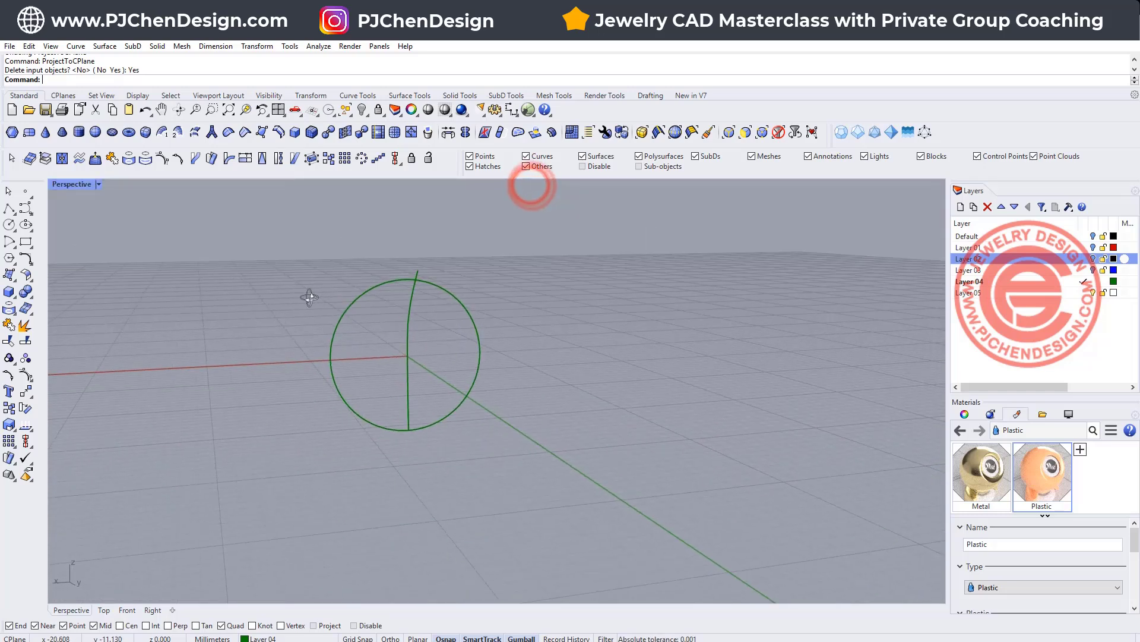
Step: Combine the circle and side profile into one 3D shank curve with Curve from 2 Views
left_click(27, 260)
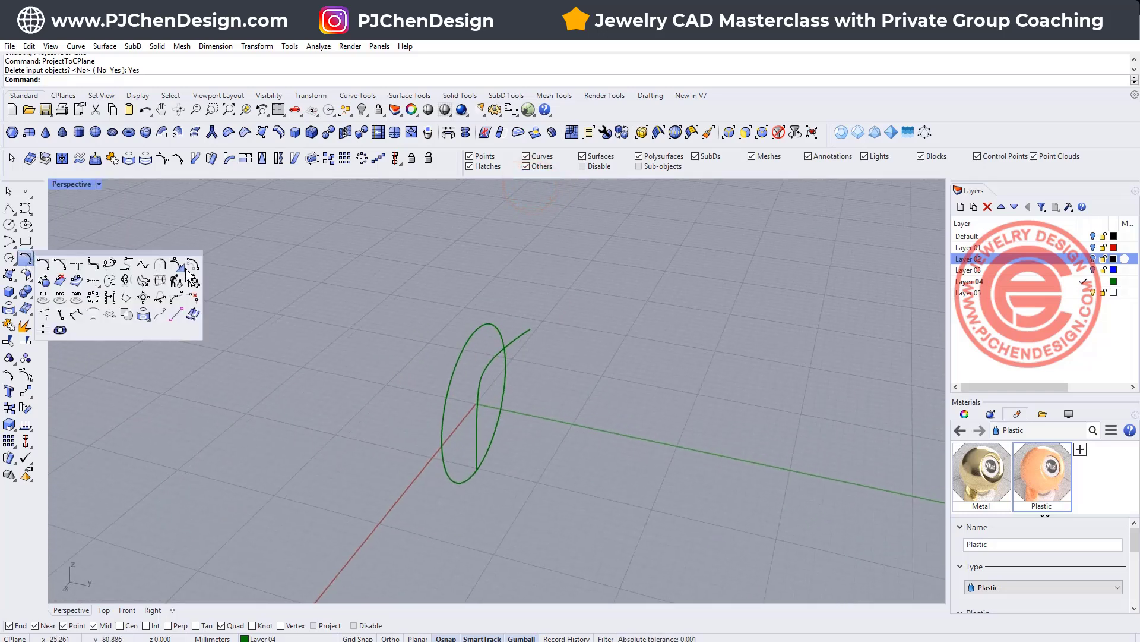
left_click(125, 281)
left_click(442, 428)
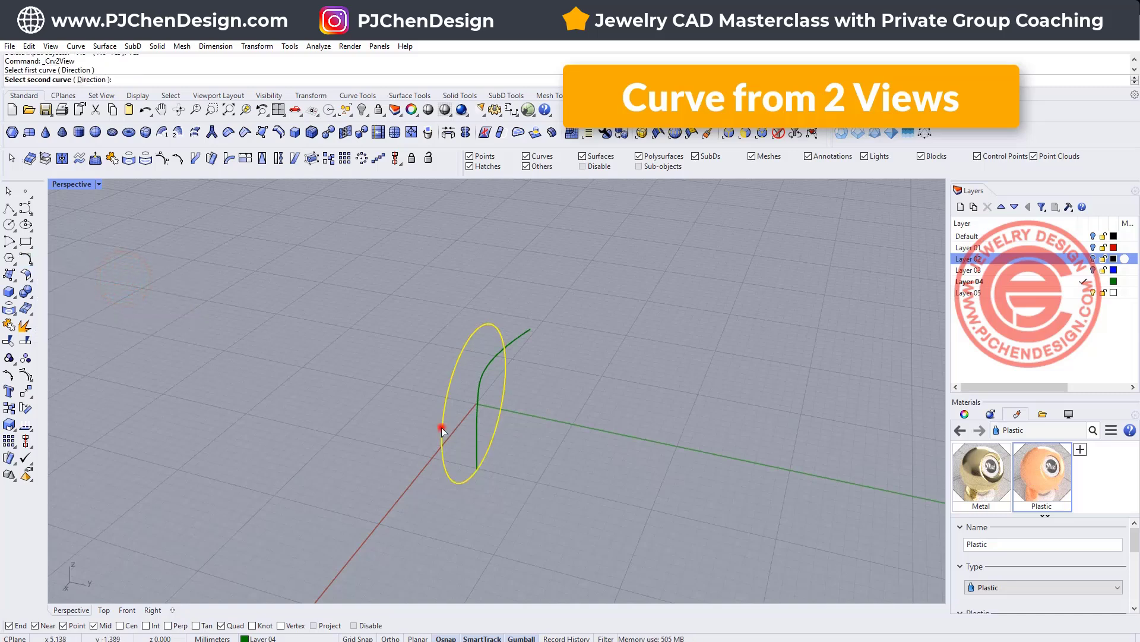
left_click(482, 392)
right_click_drag(521, 399, 569, 377)
Step: Hide the two source curves and restore the four-viewport layout
left_click(561, 369)
key("Delete")
scroll(553, 333, "up", 5)
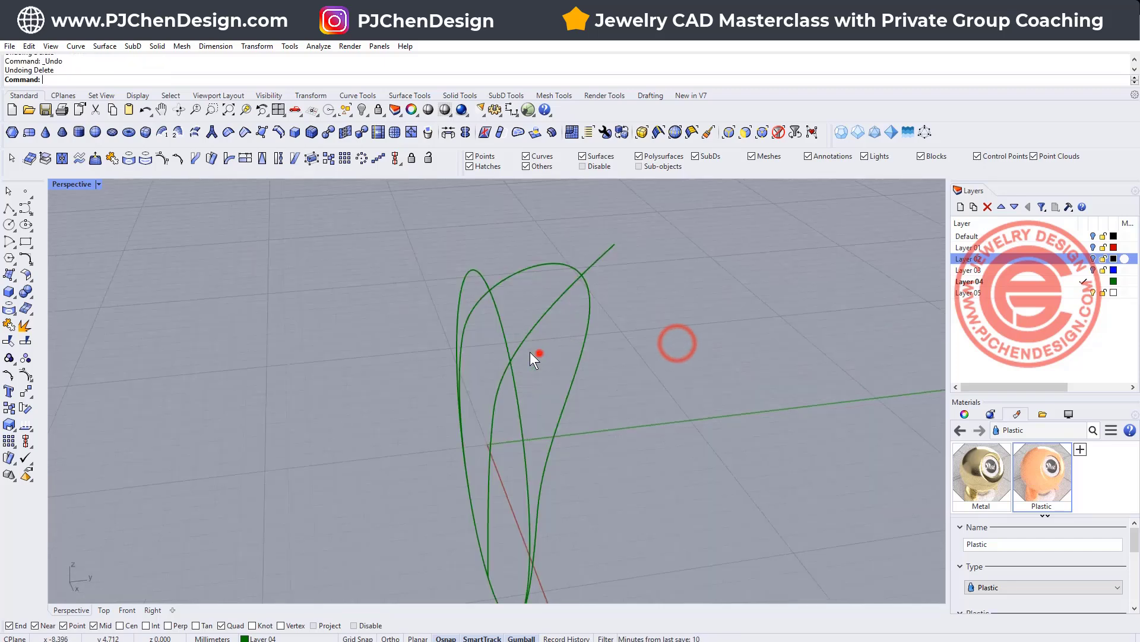
key("ctrl+z")
left_click(360, 109)
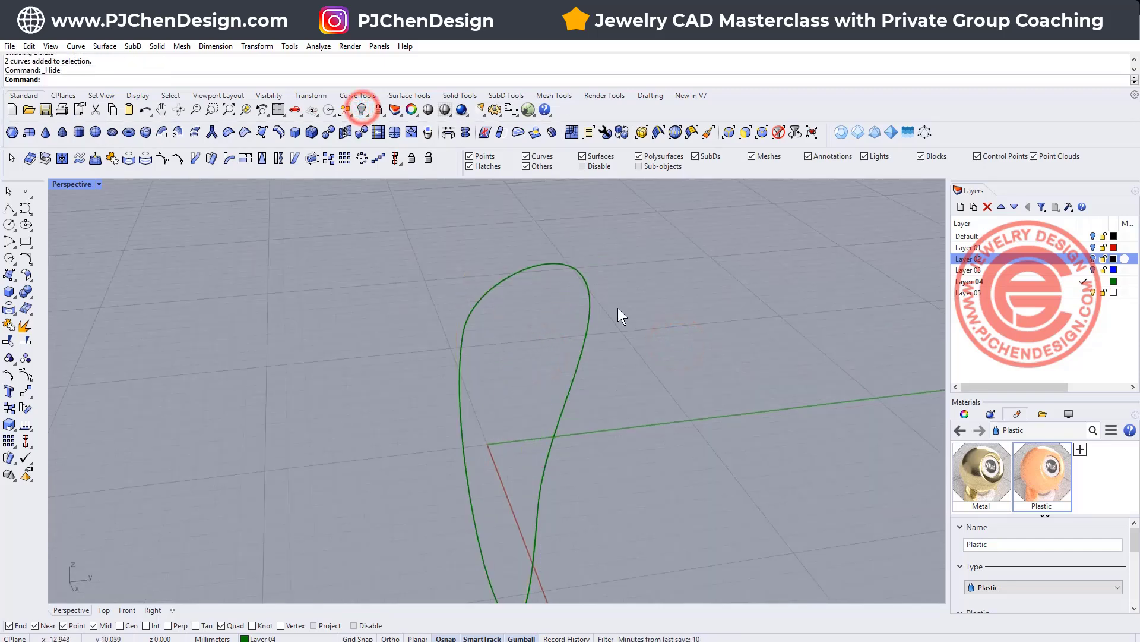
right_click_drag(617, 308, 640, 283)
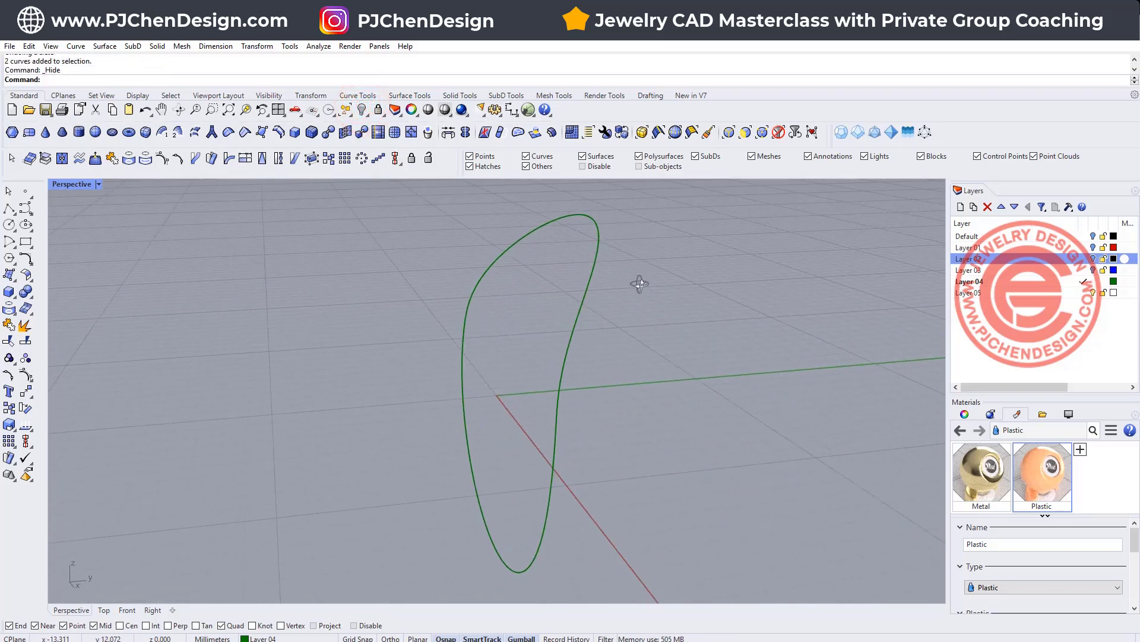
double_click(70, 184)
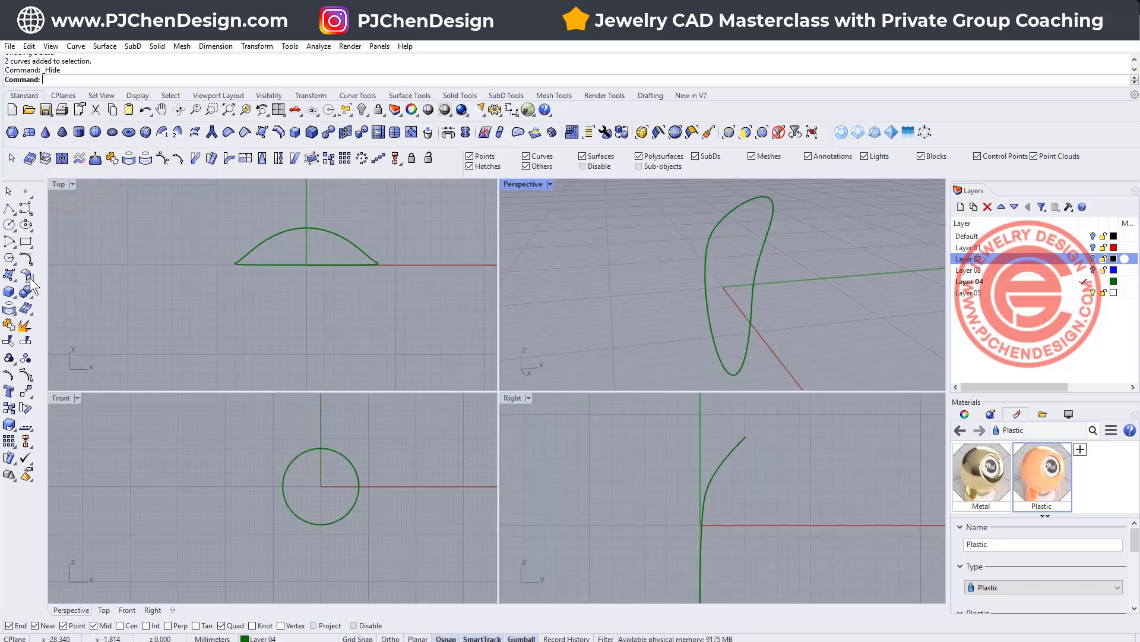
Step: Pipe the 3D shank curve with a radius of 1.2
left_click(9, 293)
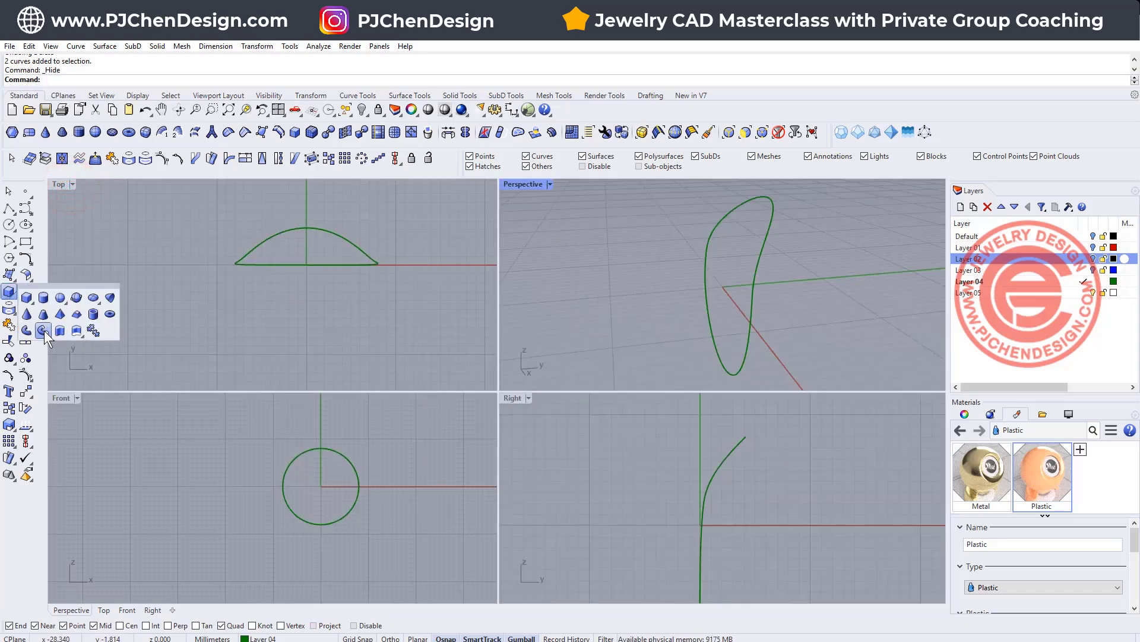
left_click(43, 331)
left_click(358, 488)
scroll(369, 490, "up", 5)
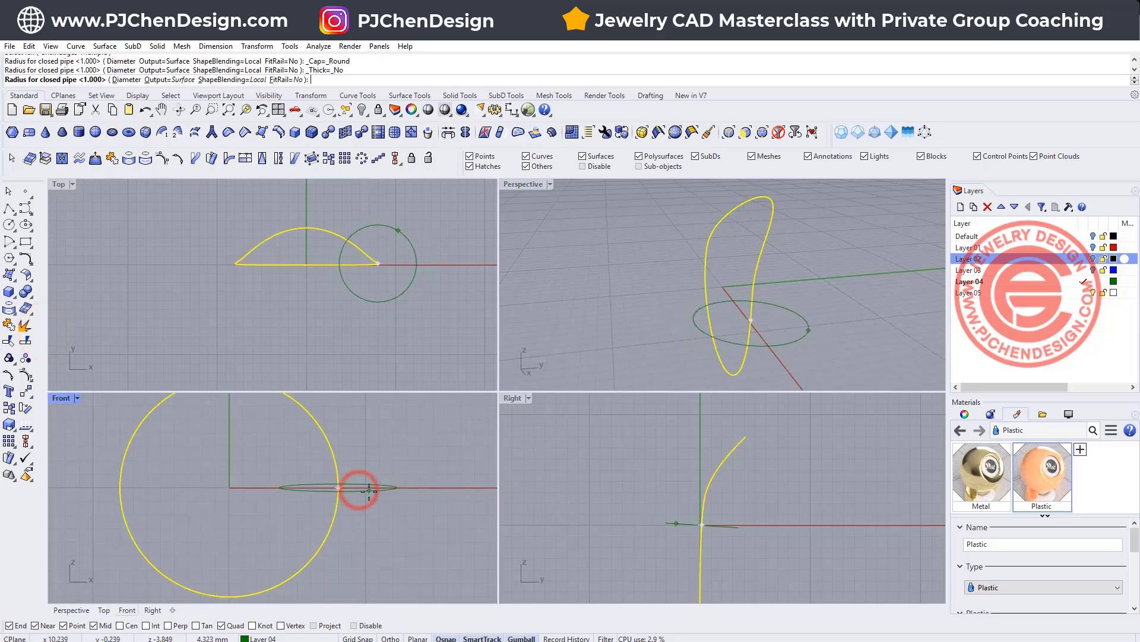
scroll(368, 490, "up", 5)
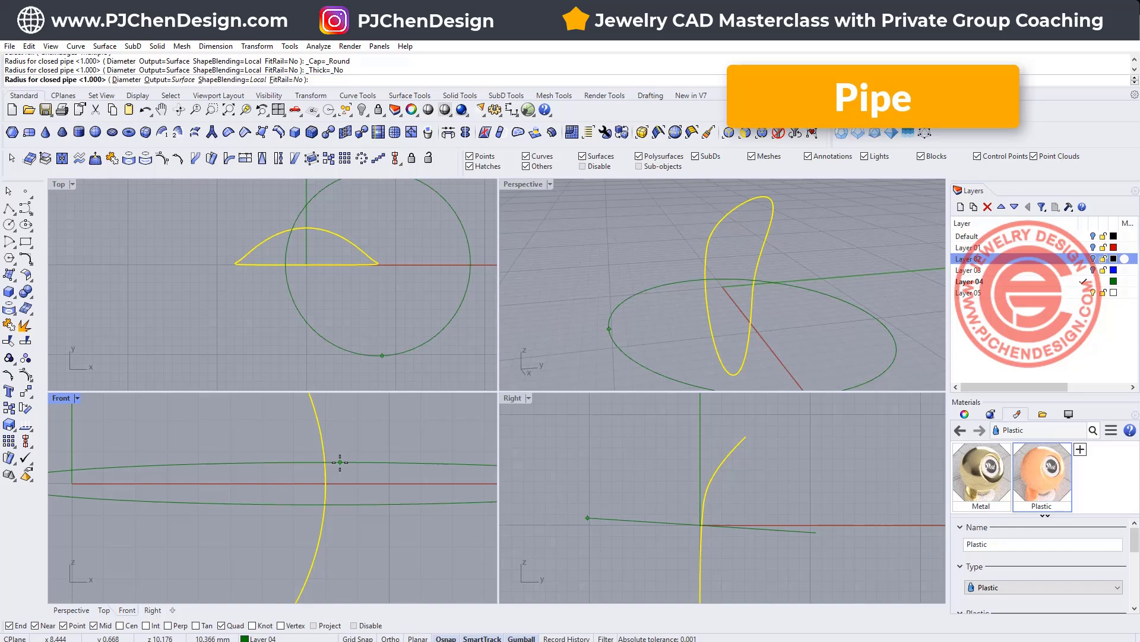
type("1.2")
key("Return")
key("Return")
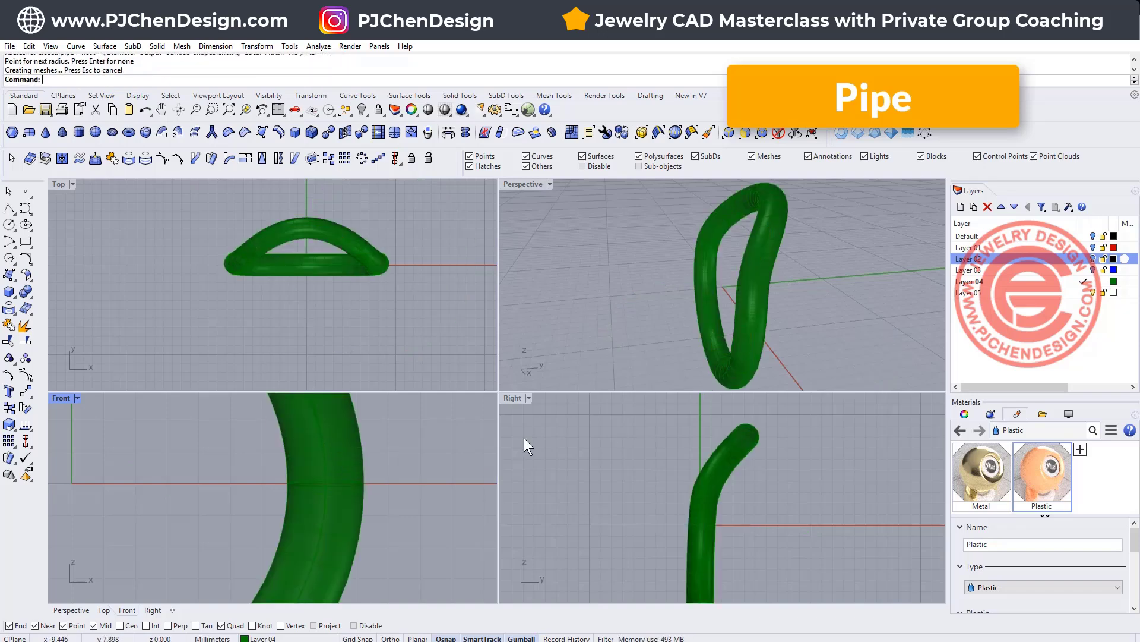
Step: Shift the pipe sideways along the horizontal axis in the maximized Right view
double_click(506, 397)
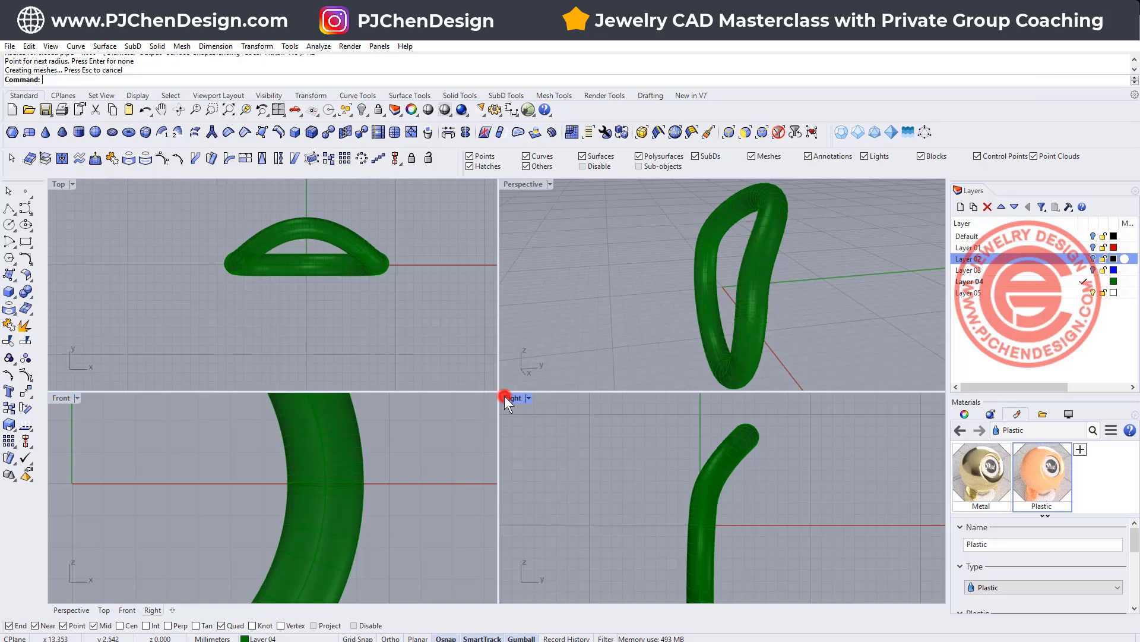
left_click(507, 358)
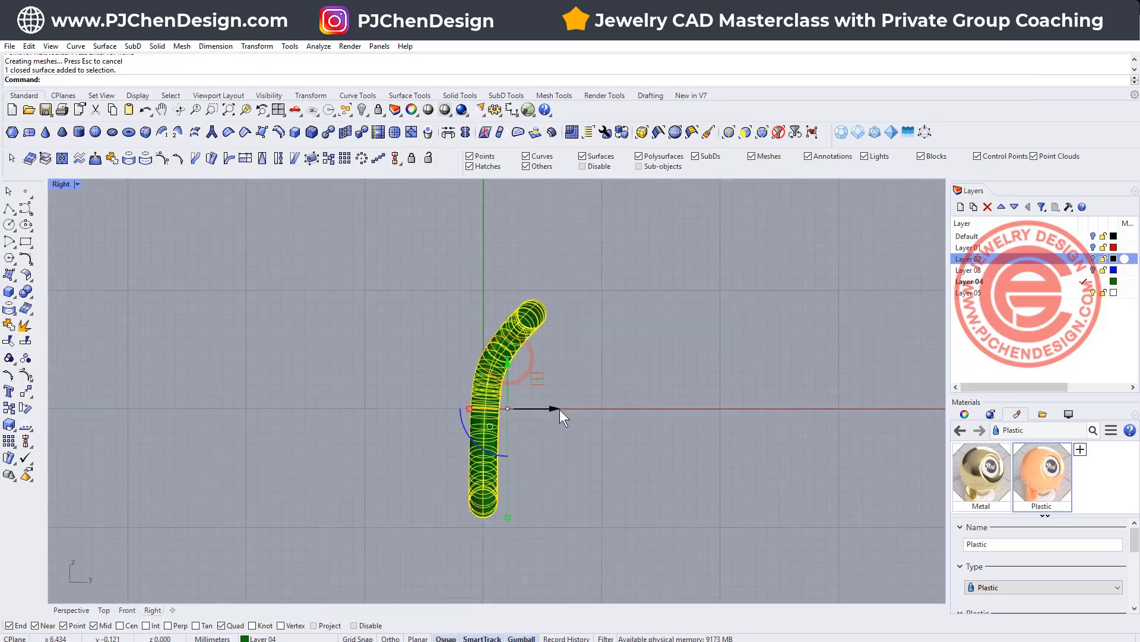
left_click_drag(559, 409, 562, 409)
left_click(643, 406)
Step: Mirror the pipe about the vertical axis through 0 to form the Y-shaped pair of arms
left_click(28, 395)
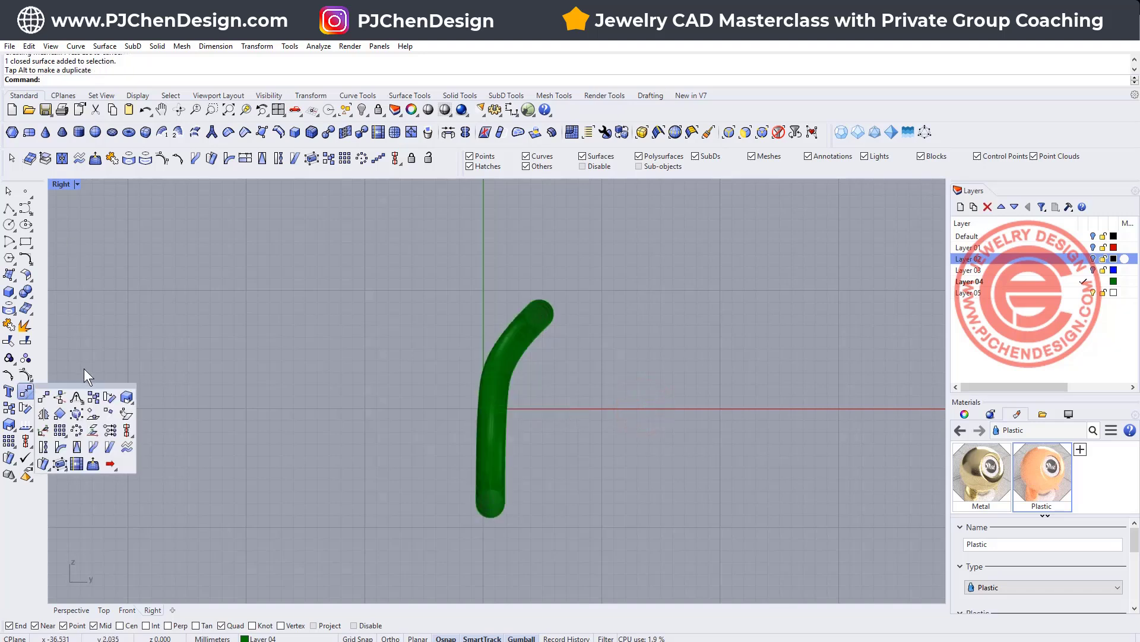
left_click(43, 412)
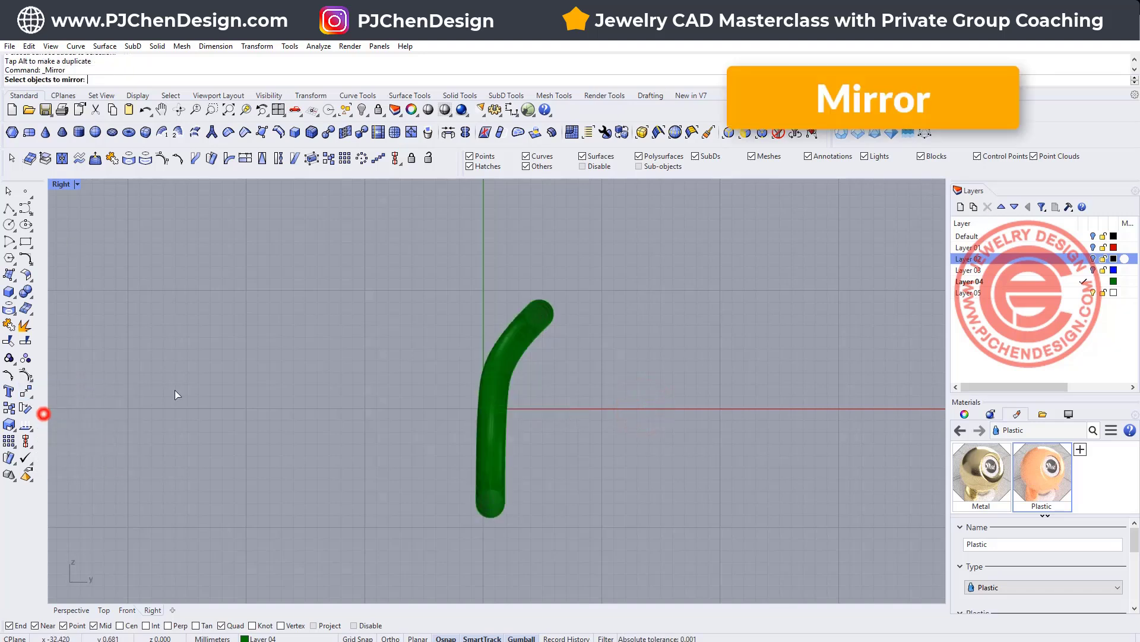
left_click(494, 304)
key("Return")
type("0")
key("Return")
left_click(488, 247)
left_click(737, 361)
double_click(61, 184)
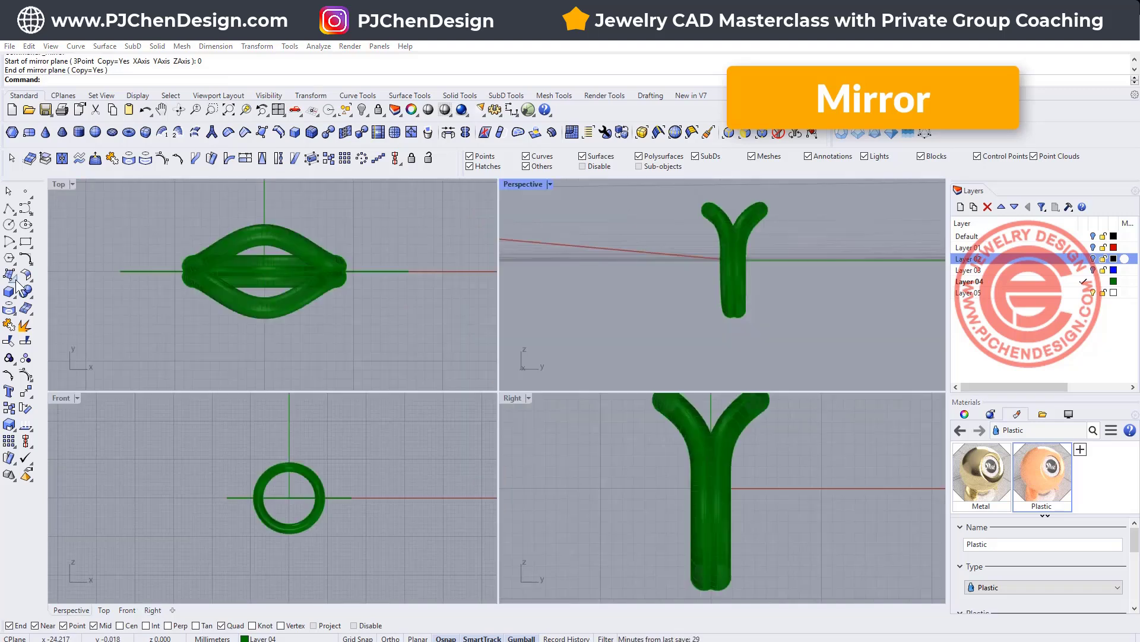
Step: Draw a rectangular plane across the lower end of the stem in the Right view
left_click(9, 274)
left_click(28, 300)
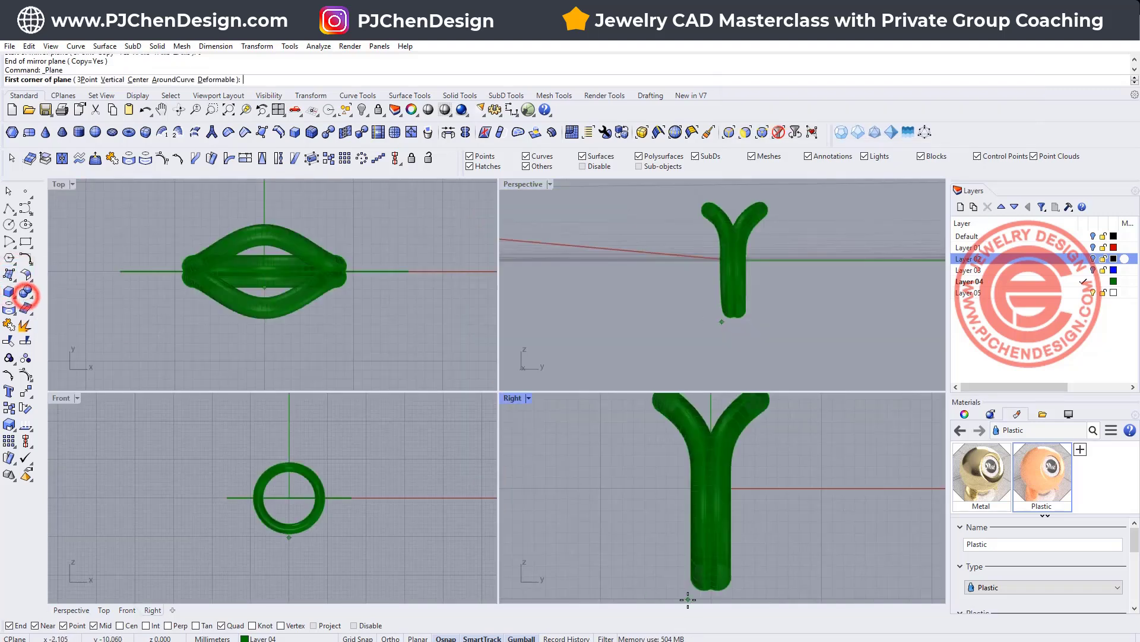
right_click_drag(688, 597, 657, 547)
left_click(617, 489)
left_click(730, 568)
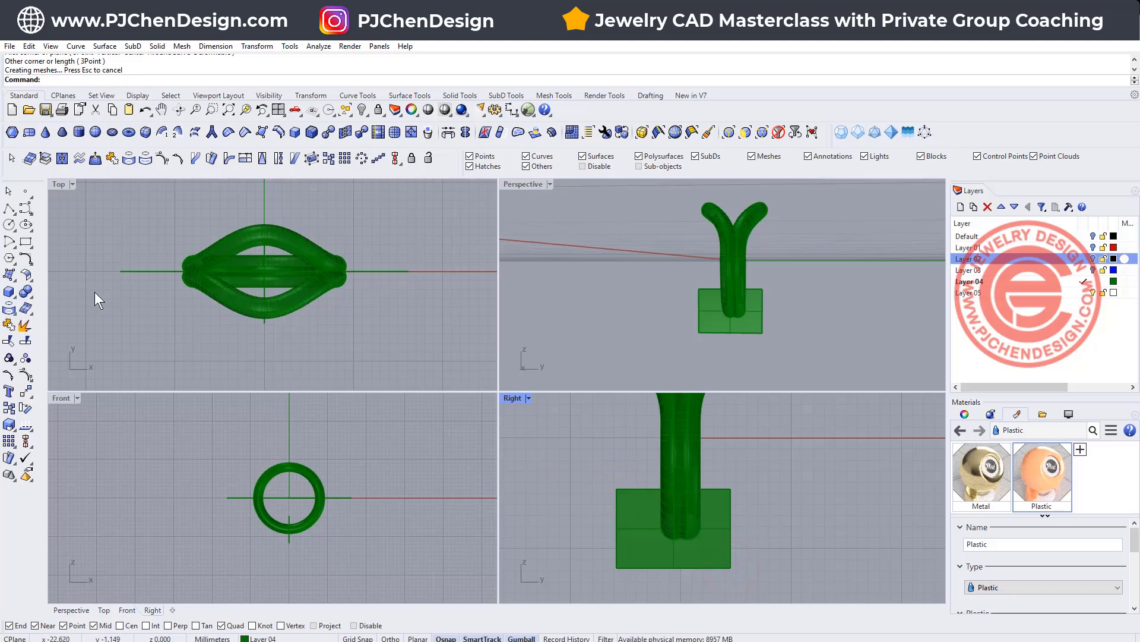
Step: Intersect the tubes with the plane to generate intersection curves, then select the plane
type("Intersect")
key("Return")
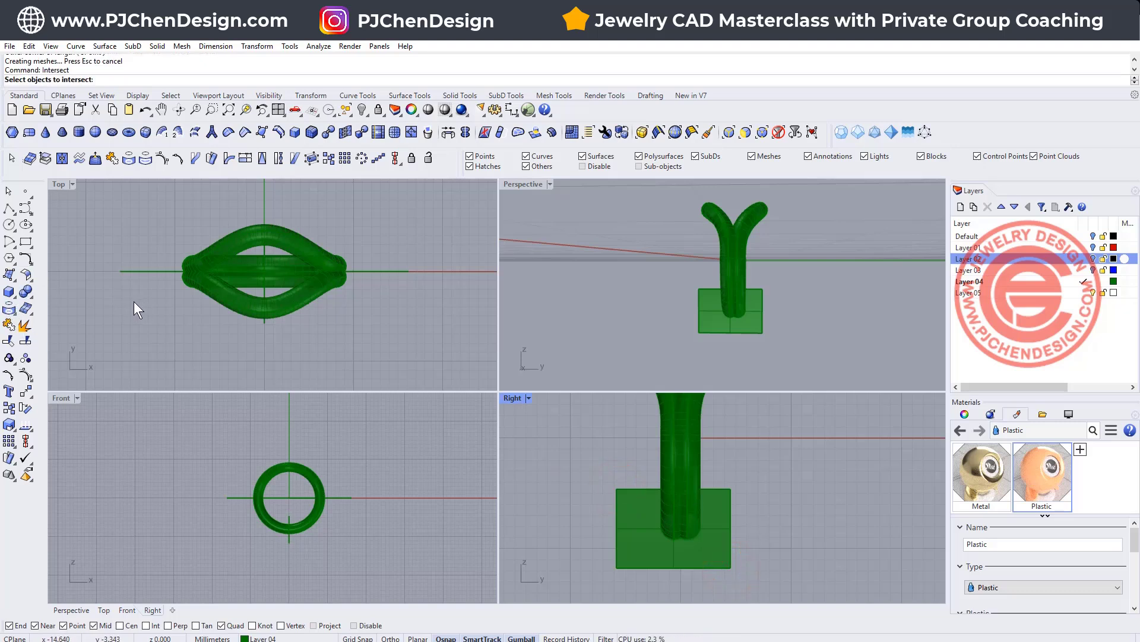
left_click_drag(737, 466, 673, 443)
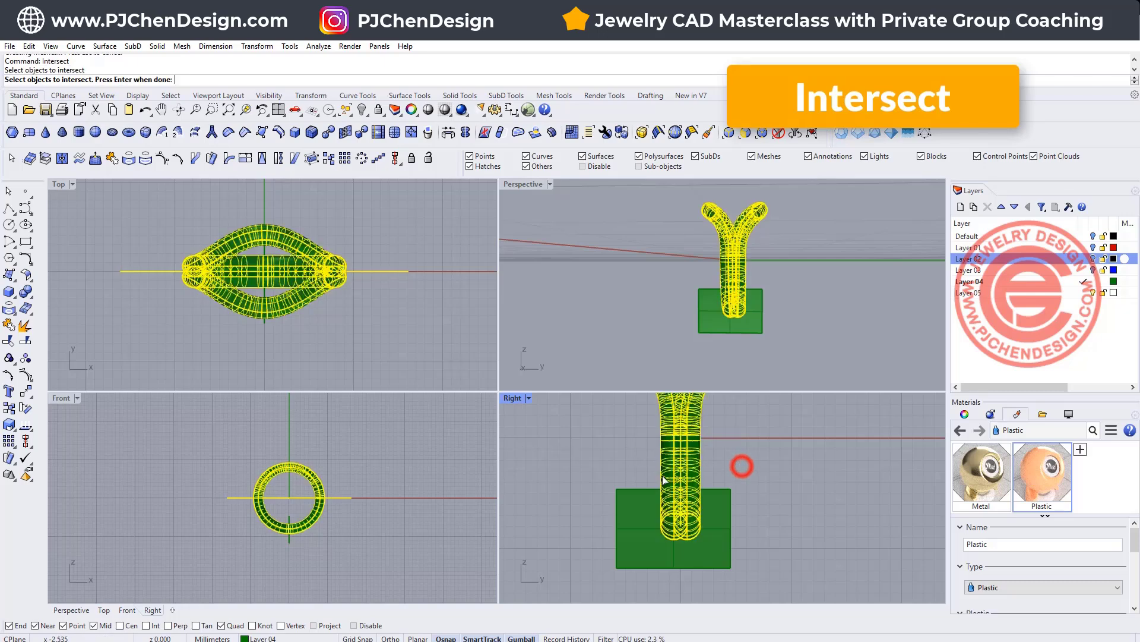
left_click(673, 551)
key("Return")
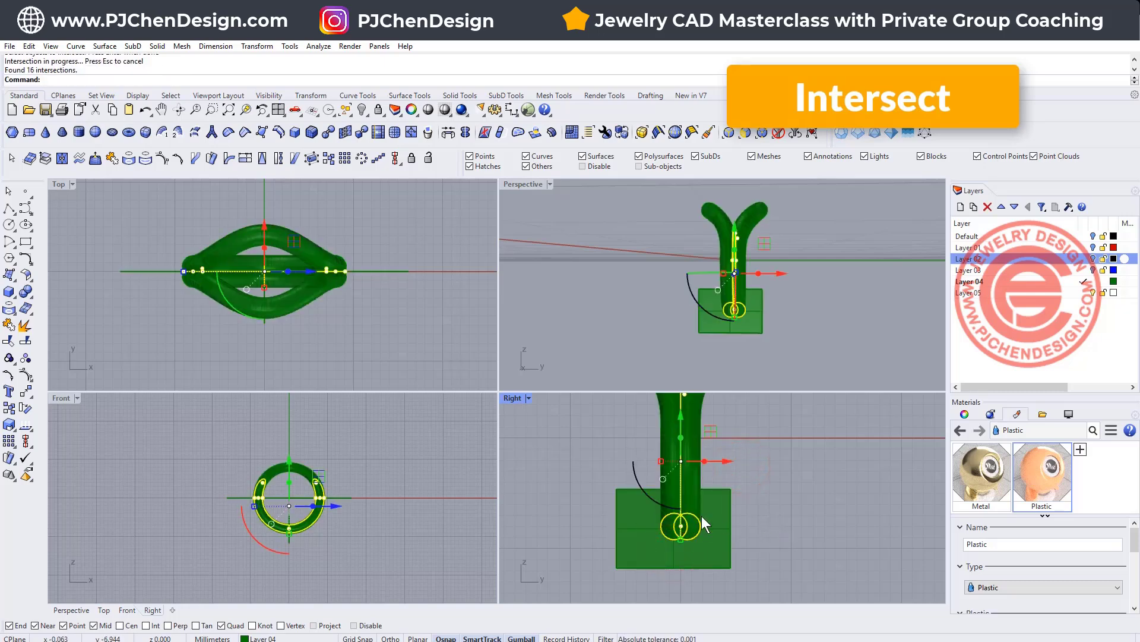
left_click(822, 484)
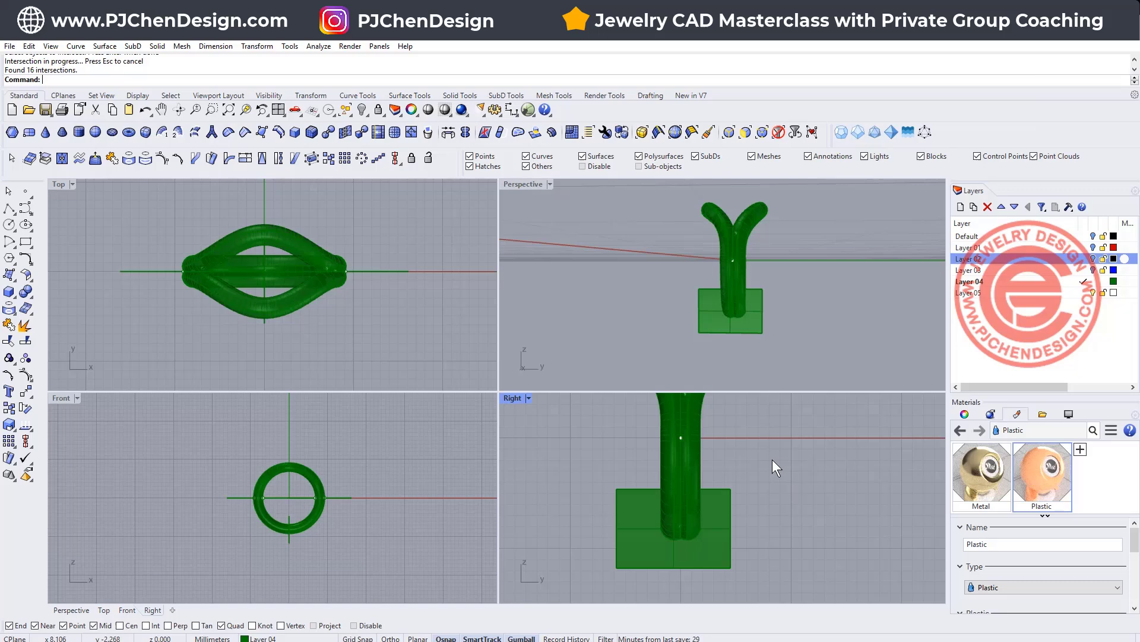
left_click(721, 510)
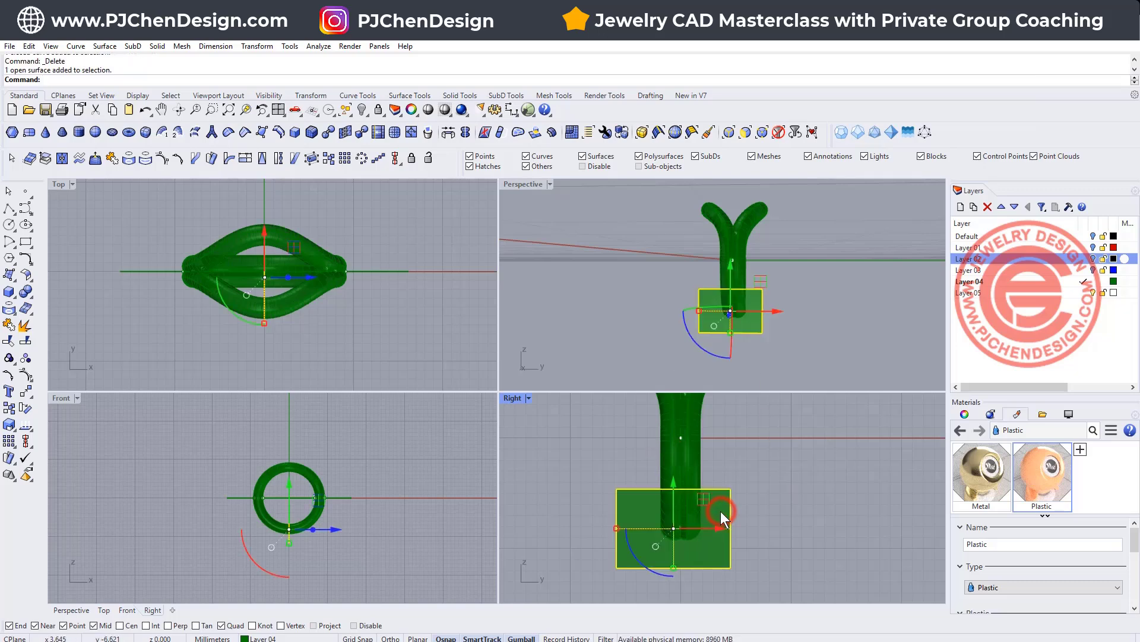
Step: Delete the plane and the intersection curves at the stem's base
key("Delete")
left_click_drag(606, 415, 754, 477)
key("Delete")
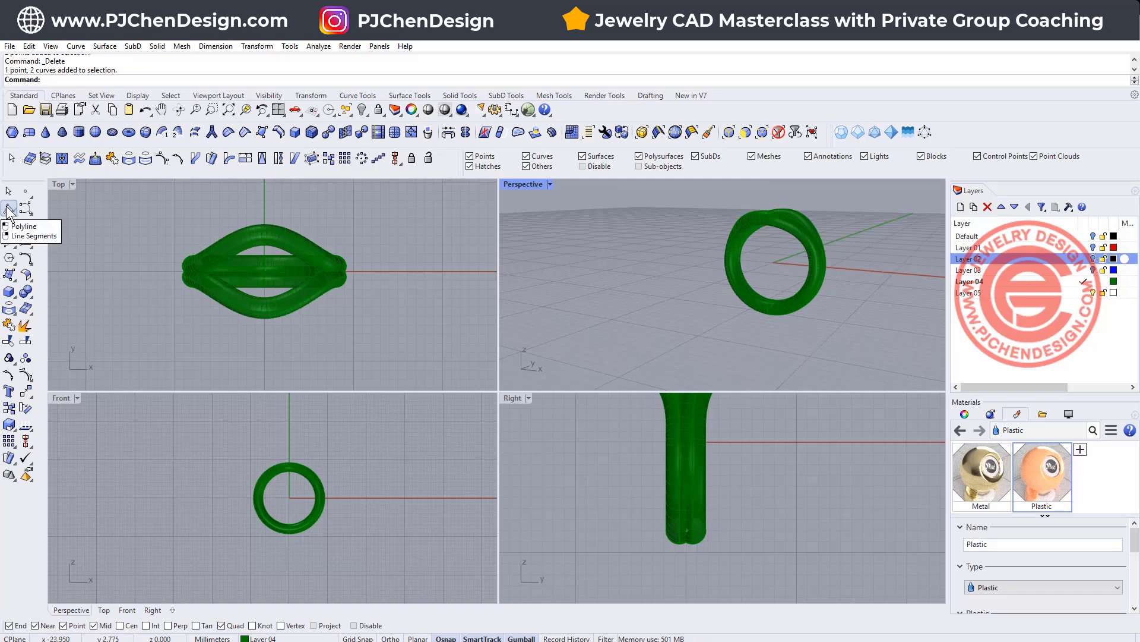
Step: Draw a horizontal BothSides line centred at 0 across the ring with Ortho on
left_click(9, 209)
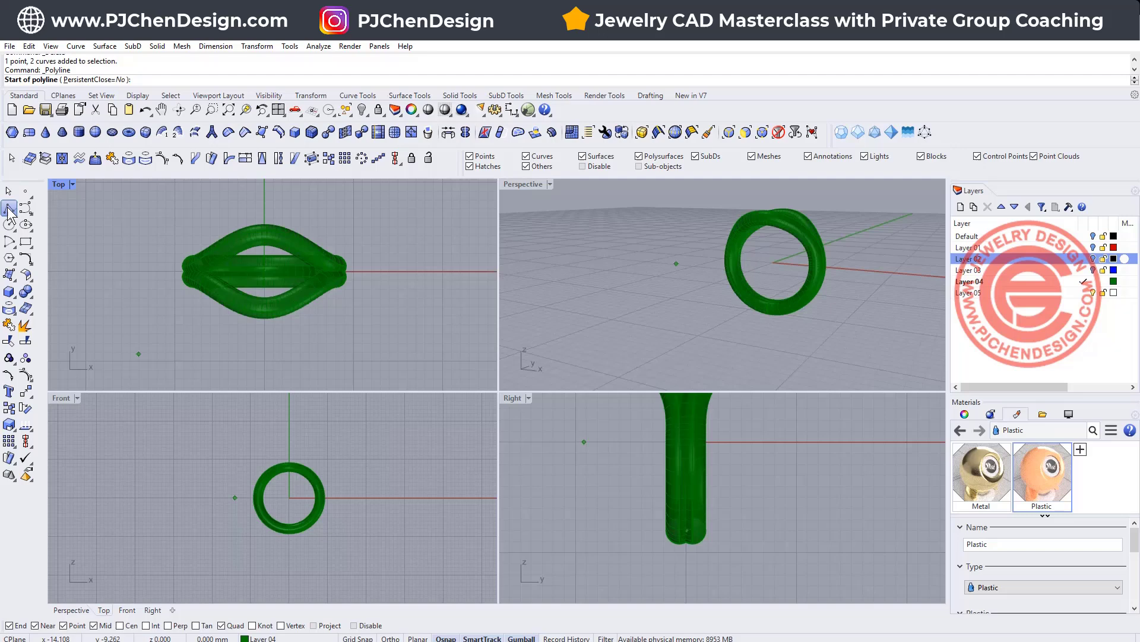
left_click(10, 212)
left_click(59, 214)
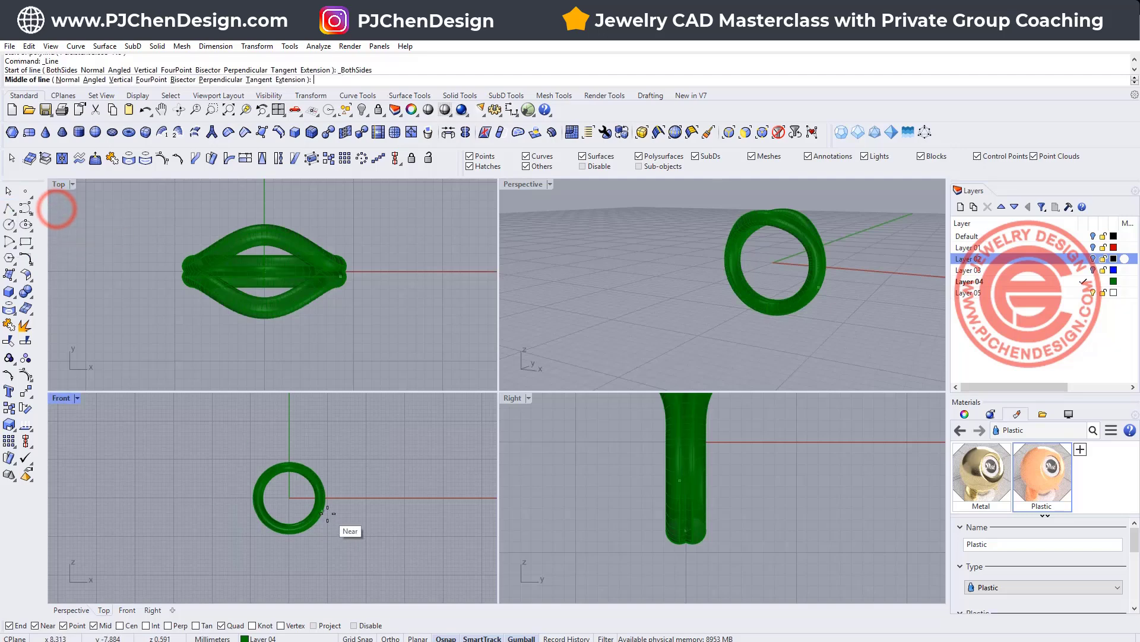
type("0")
key("Return")
key("F8")
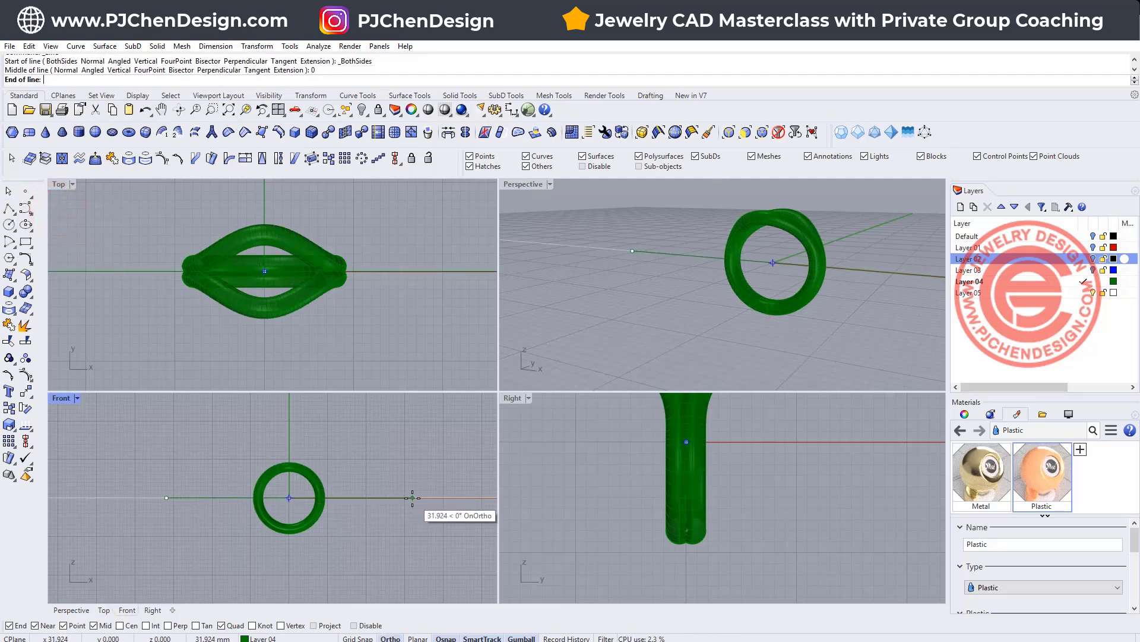
left_click(412, 498, "shift")
Step: Trim away the ring's lower part using the horizontal line as the cutter
scroll(348, 501, "up", 4)
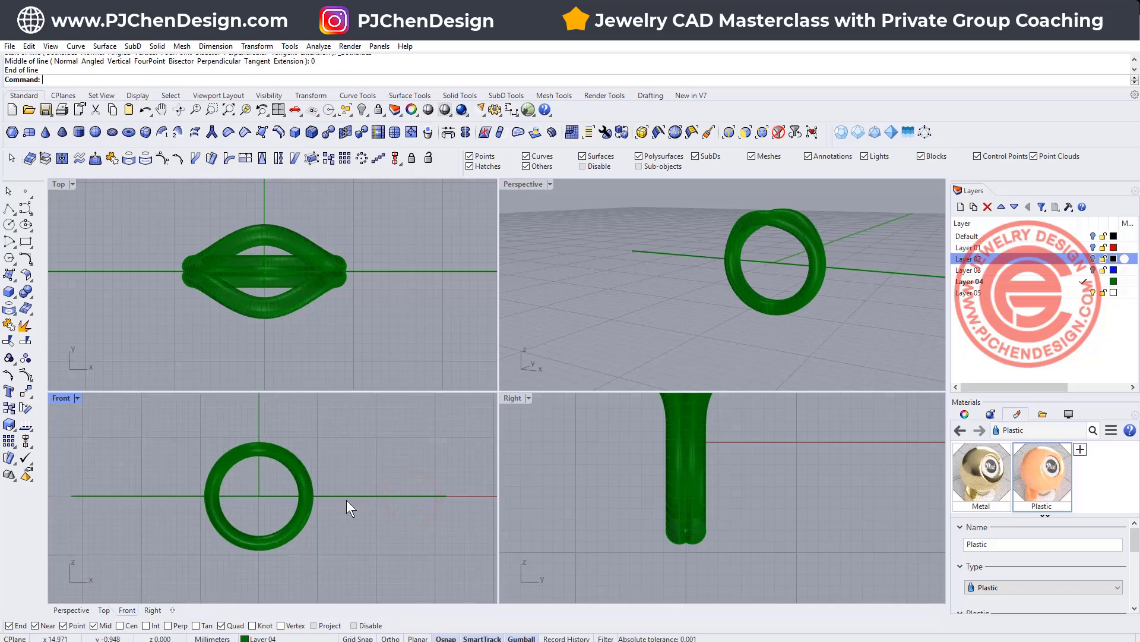
left_click(351, 494)
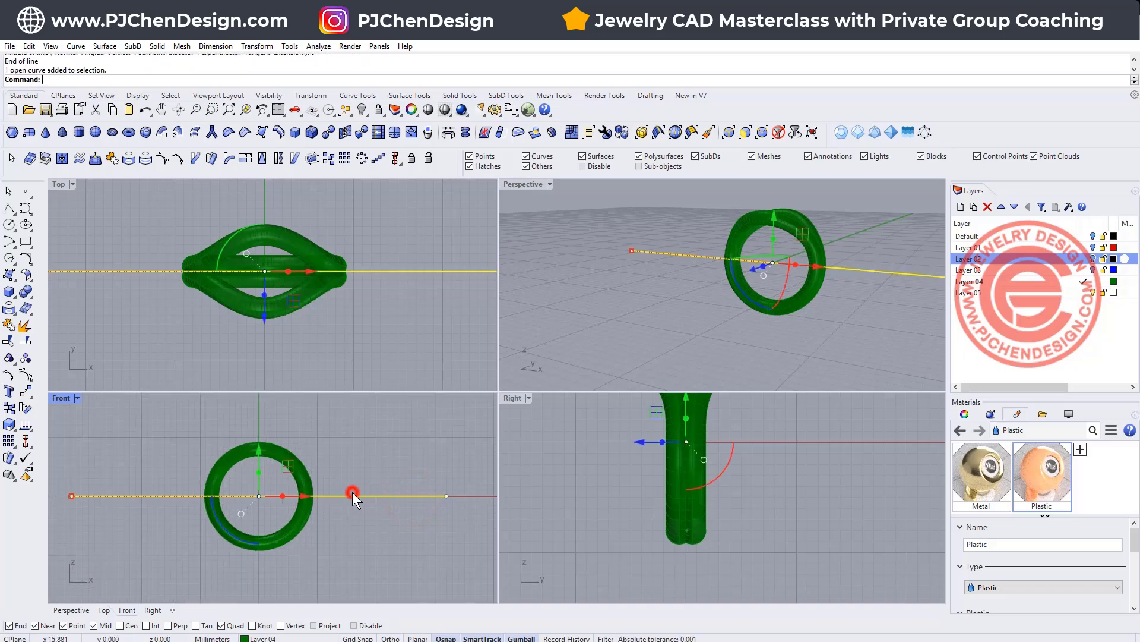
left_click(9, 338)
left_click(312, 512)
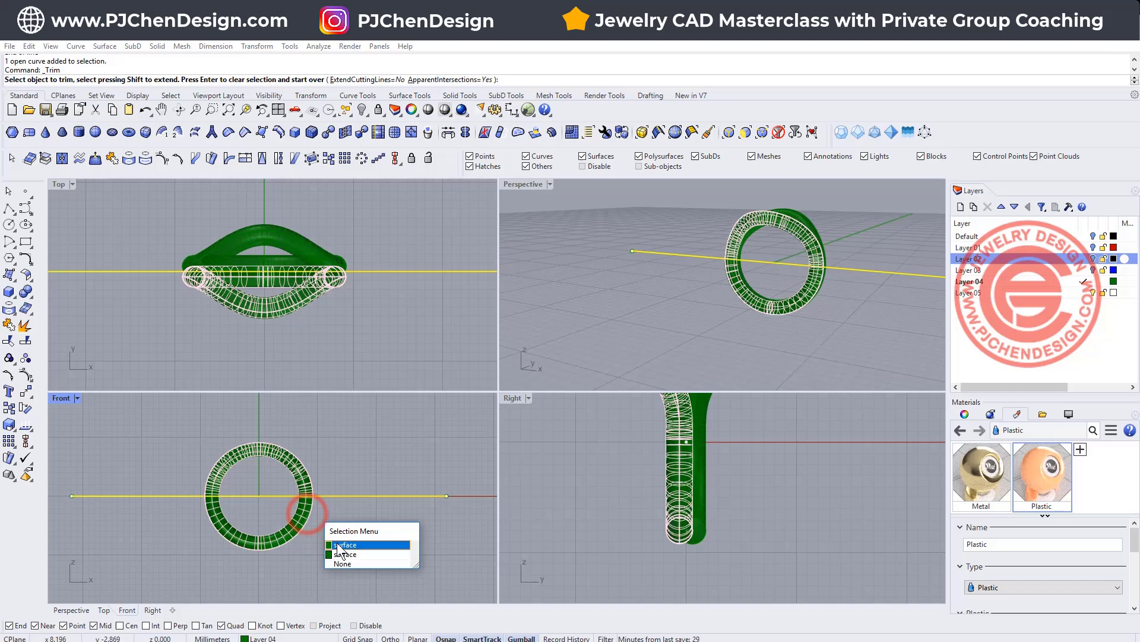
left_click(224, 537)
scroll(768, 336, "up", 5)
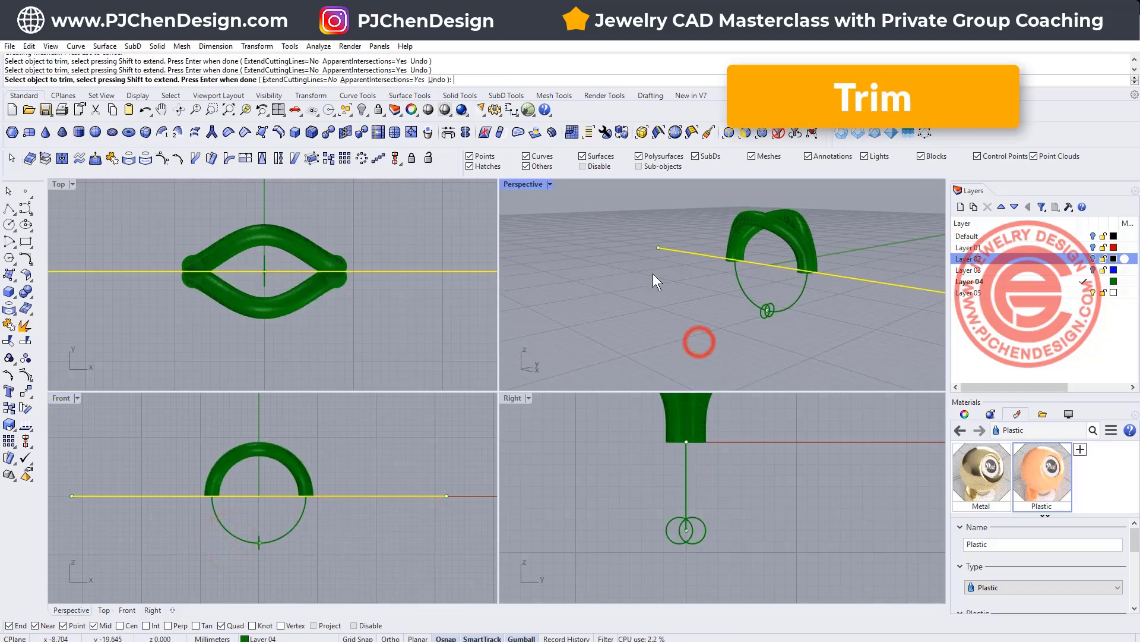
right_click(857, 351)
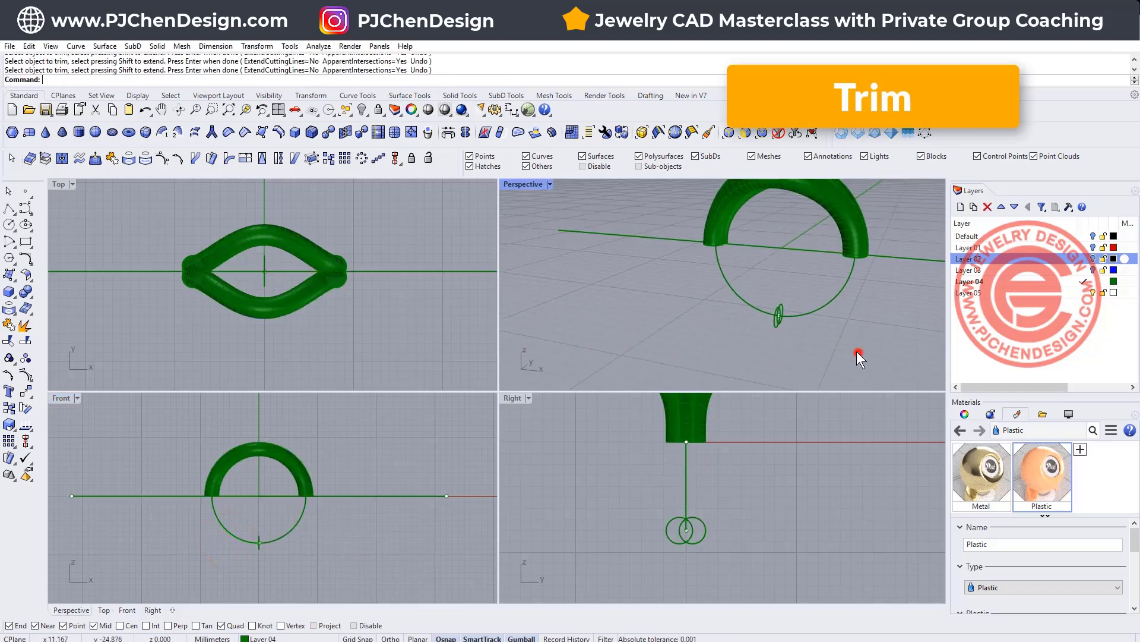
Step: Maximize the Perspective view and orbit around to inspect the trimmed tube ends
double_click(523, 183)
scroll(531, 395, "up", 2)
right_click_drag(531, 395, 636, 373)
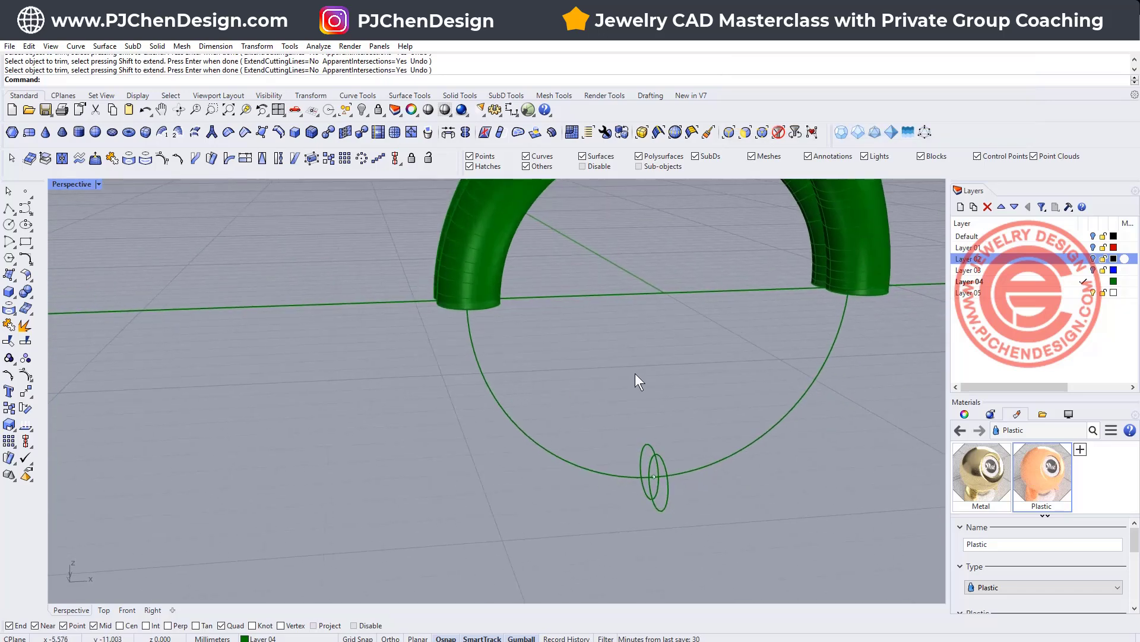
right_click_drag(777, 316, 724, 337)
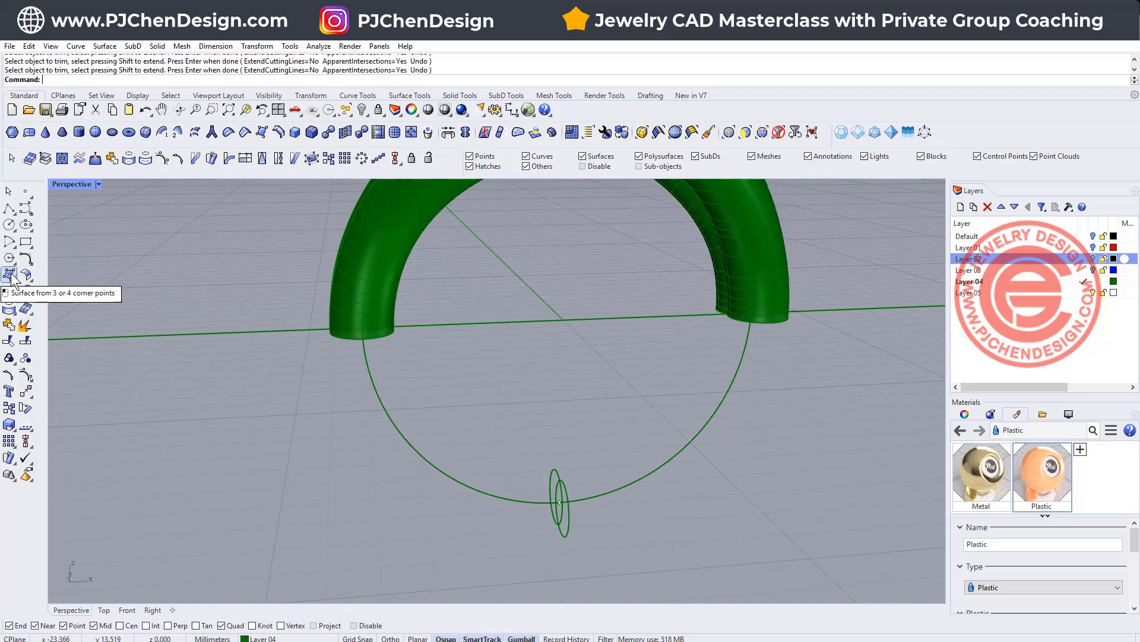
Step: Copy both tube-end edges as curves with DupEdge, then hide the two arm tubes
key("Return")
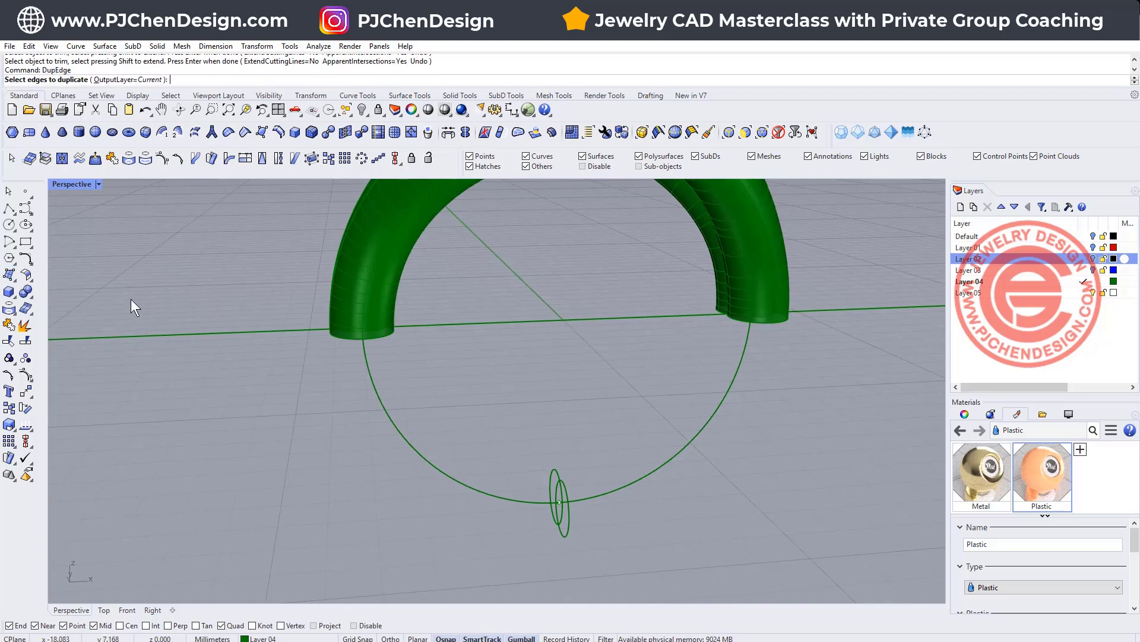
left_click_drag(298, 277, 534, 421)
left_click_drag(664, 267, 790, 392)
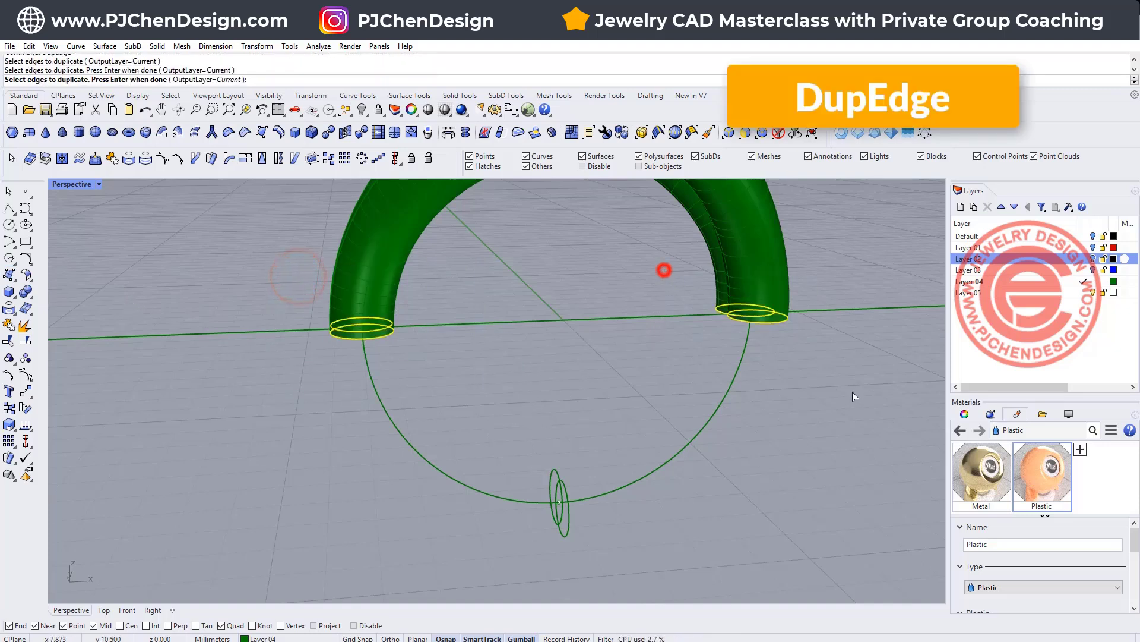
right_click(822, 401)
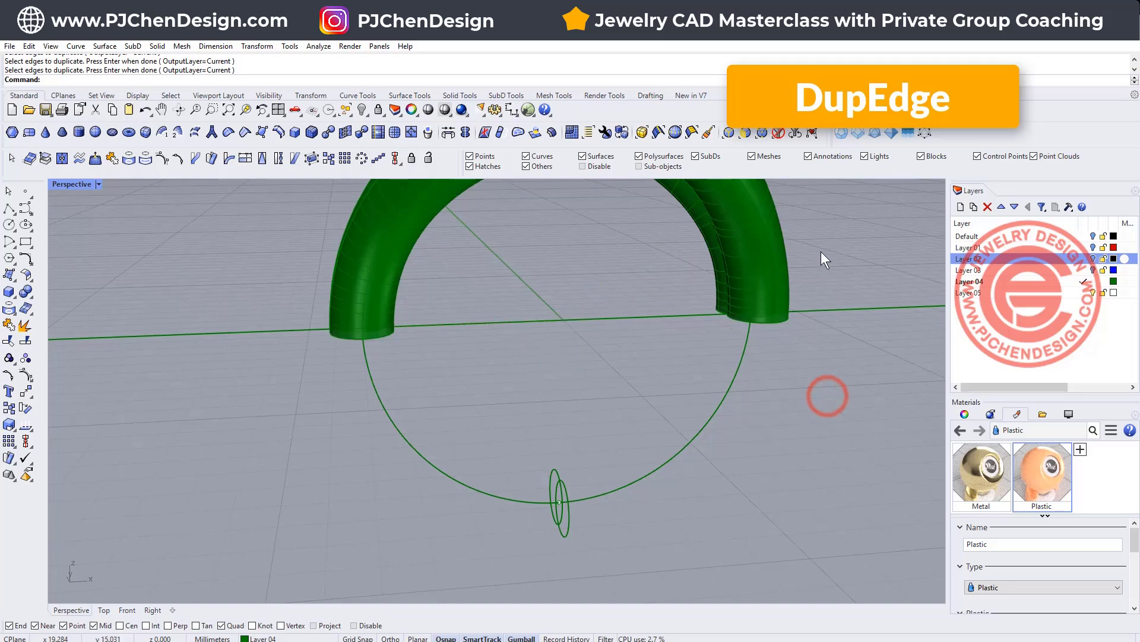
left_click_drag(818, 247, 356, 234)
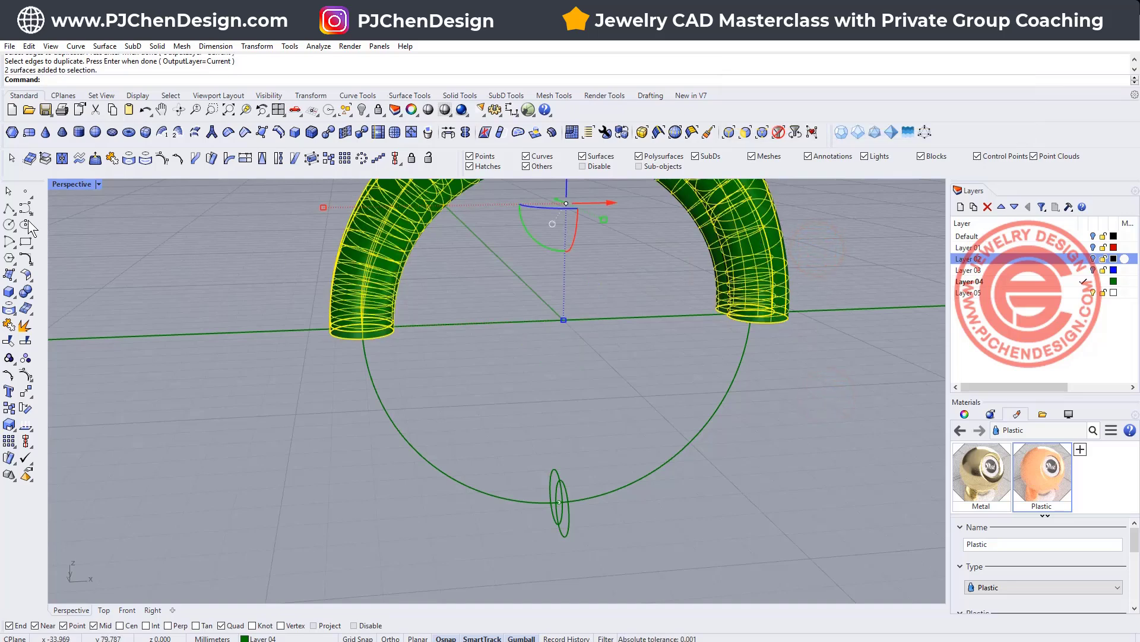
left_click(361, 112)
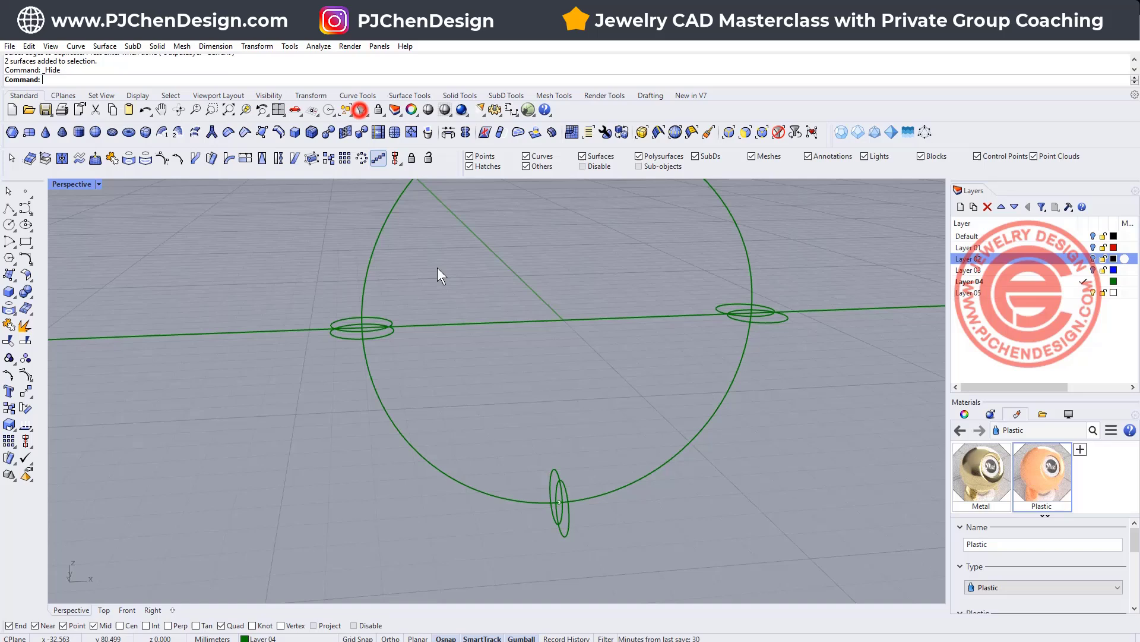
Step: Trim away both inner arcs of the overlapping circle pair on the left
right_click_drag(438, 272, 429, 334)
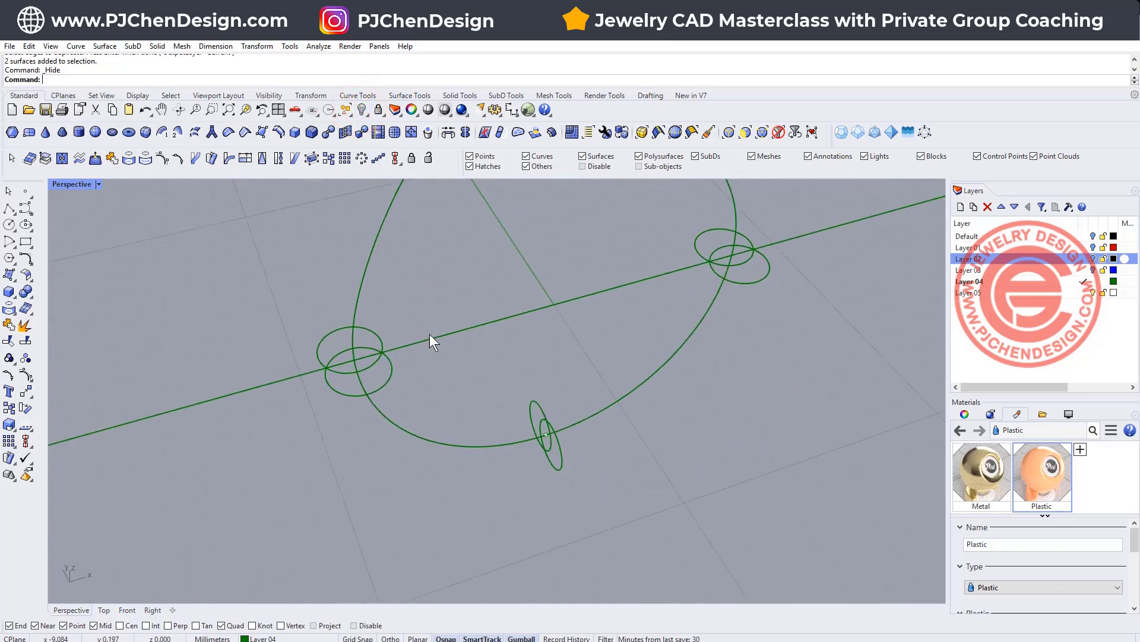
left_click_drag(231, 275, 392, 404)
scroll(369, 362, "up", 5)
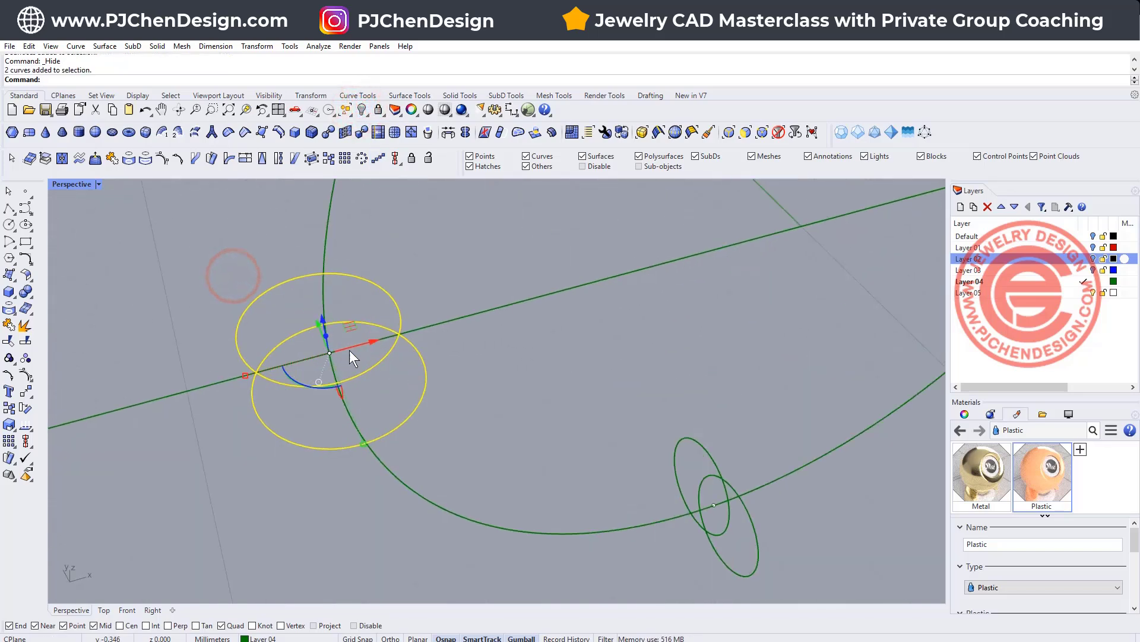
left_click(9, 341)
left_click(383, 366)
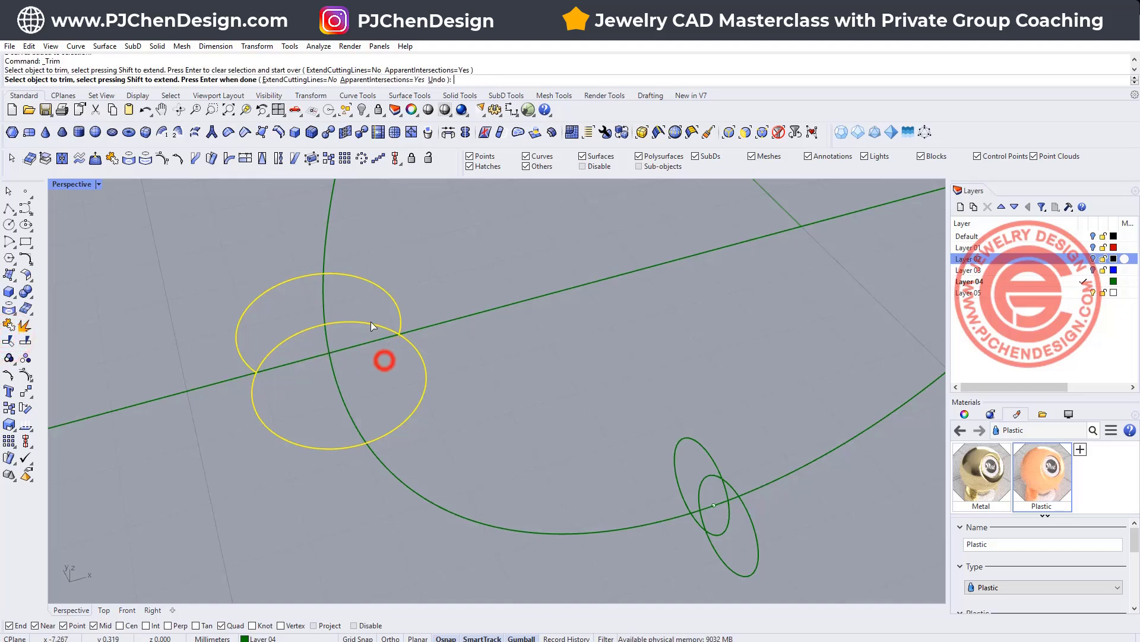
left_click(301, 324)
right_click_drag(301, 324, 654, 364)
key("Return")
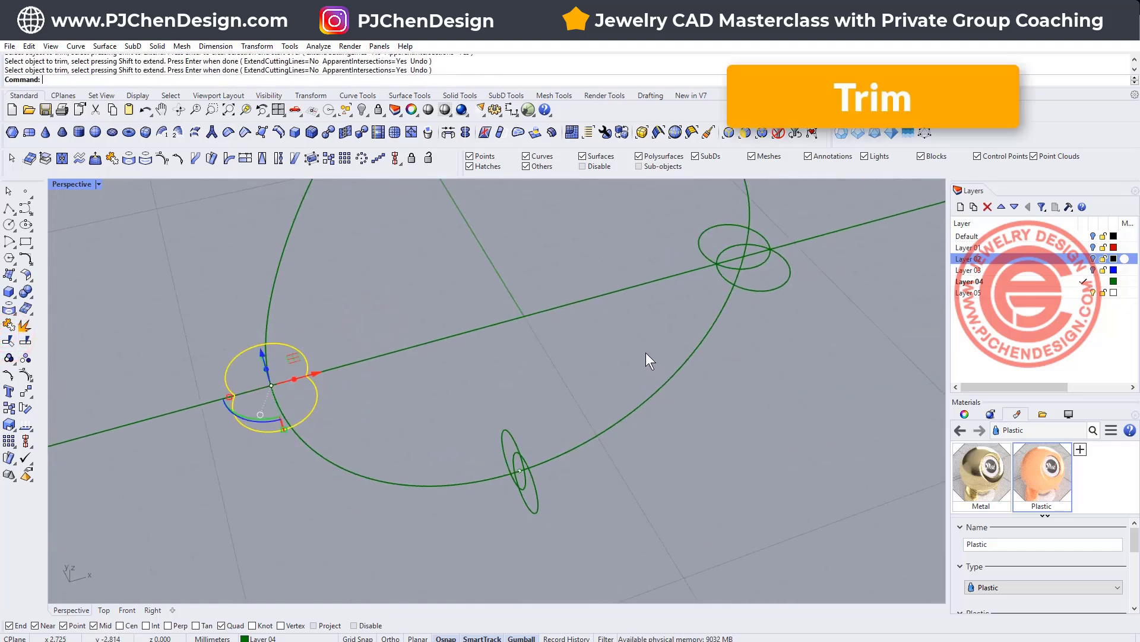
Step: Trim away both inner arcs of the overlapping circle pair at the right arm end
left_click_drag(664, 199, 845, 321)
key("Return")
left_click(763, 265)
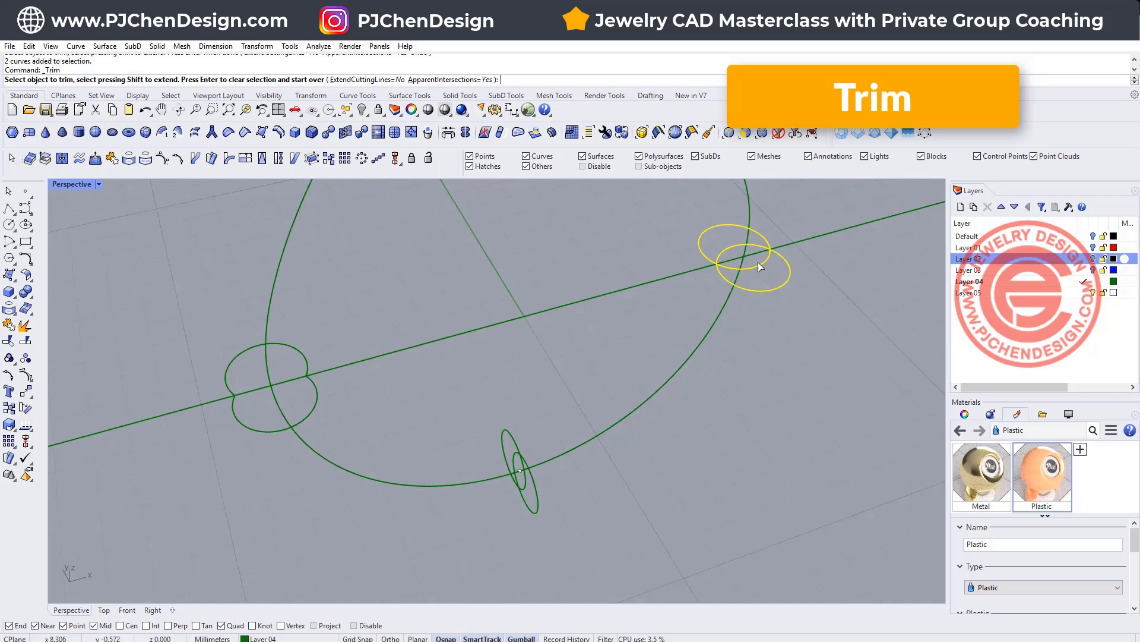
left_click(732, 245)
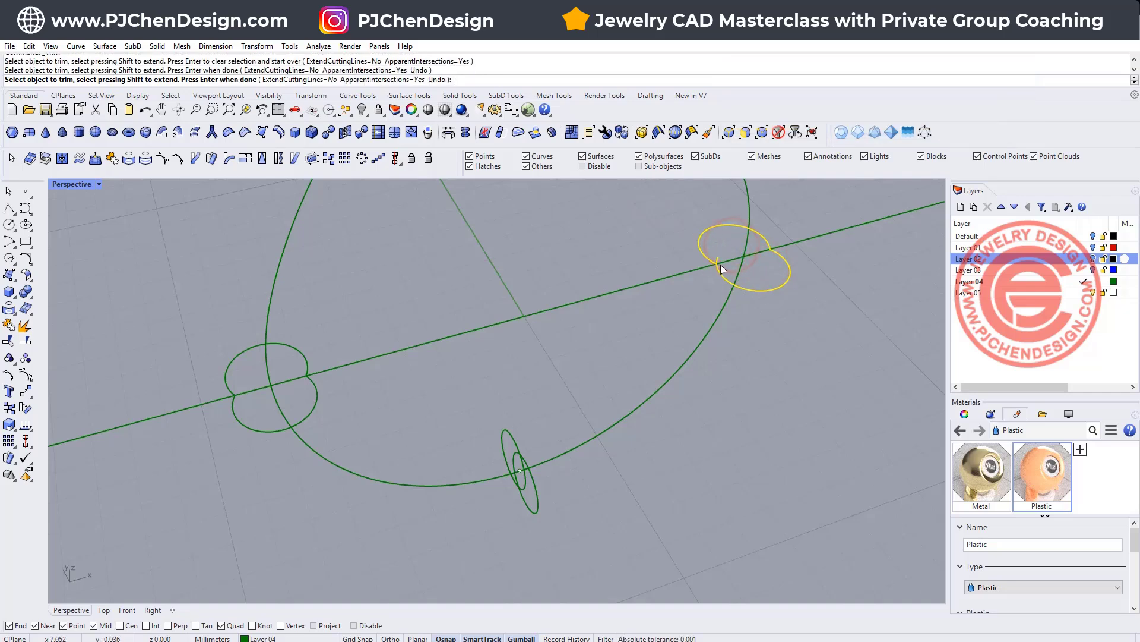
scroll(722, 268, "up", 3)
left_click(717, 253)
scroll(721, 285, "down", 3)
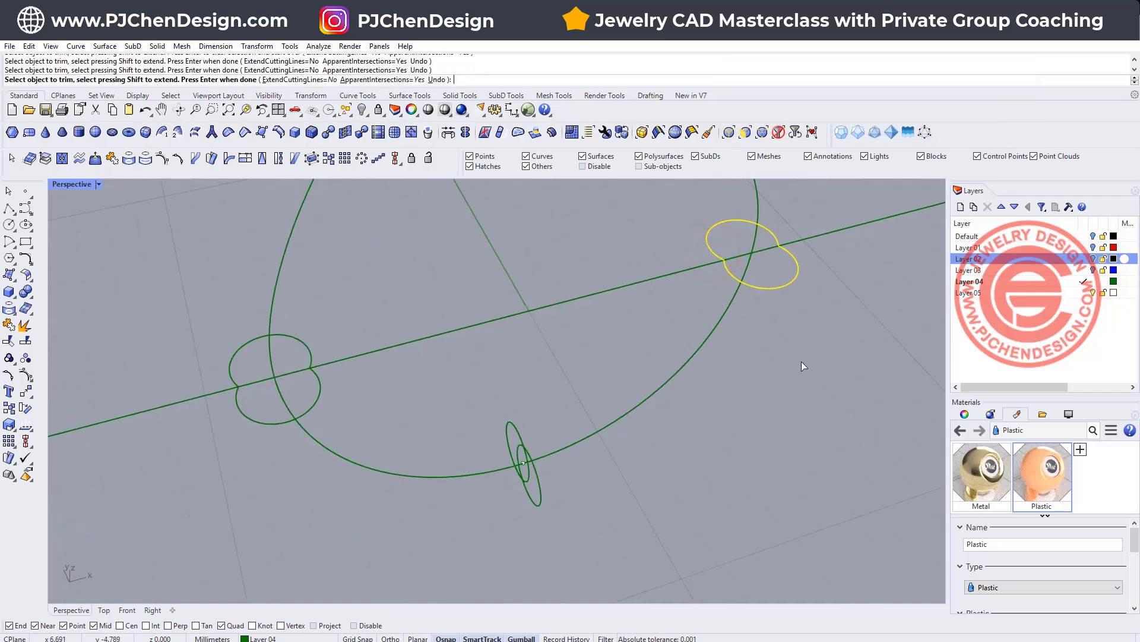
key("Return")
Step: Join the trimmed arcs into two closed peanut-shaped outlines
right_click_drag(797, 359, 802, 391)
left_click(802, 390)
left_click_drag(368, 259, 505, 418)
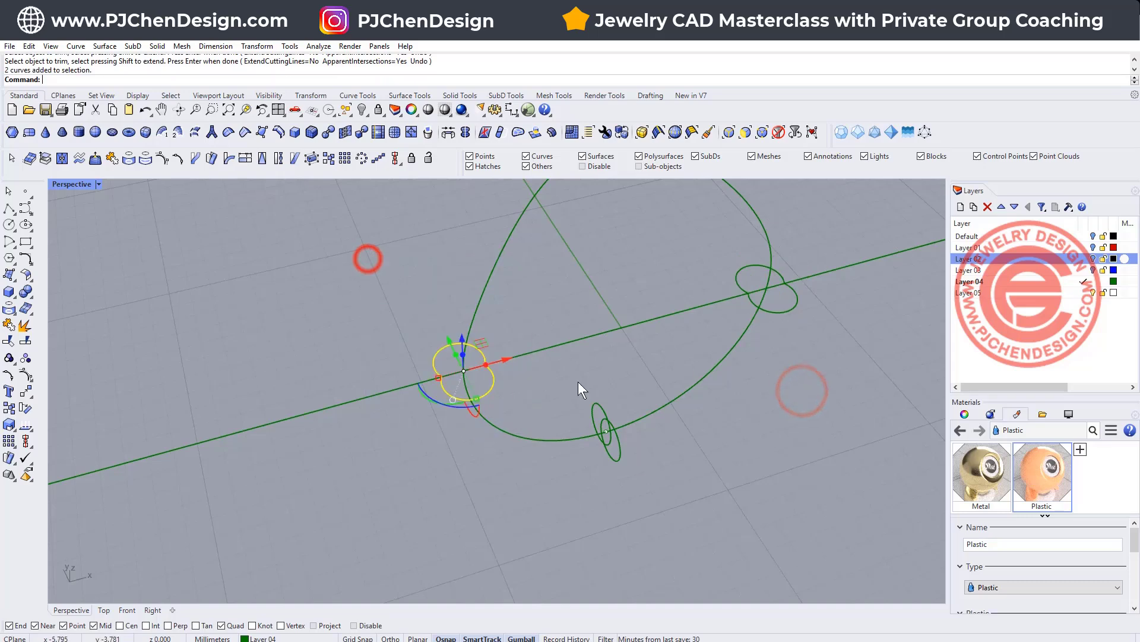
left_click_drag(670, 213, 849, 395, "shift")
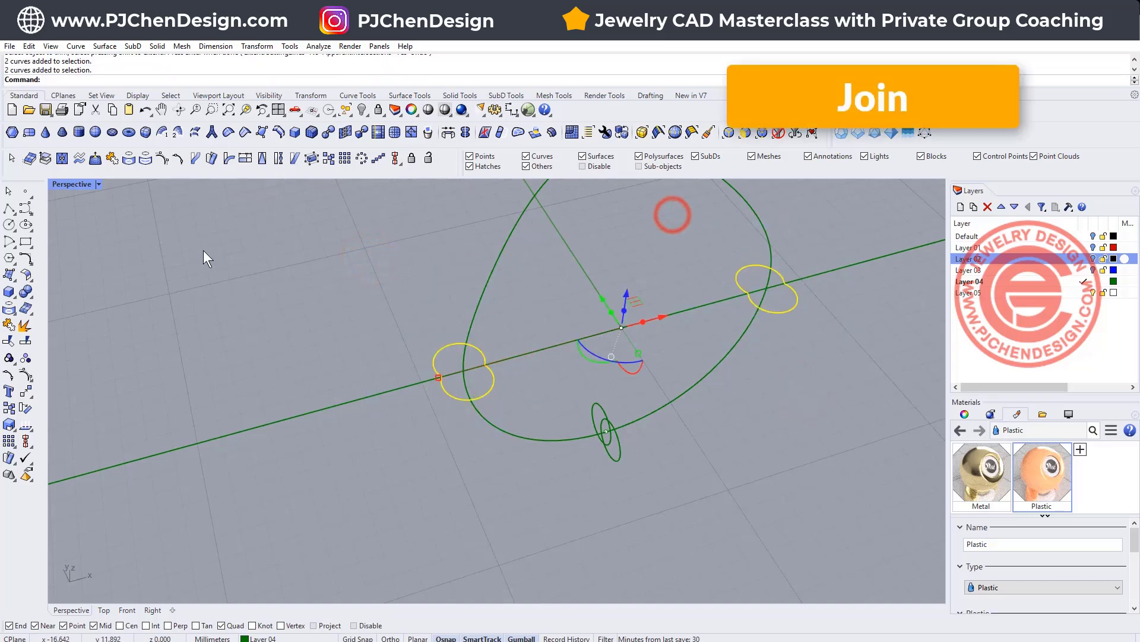
left_click(8, 325)
Step: Delete the stray open curve
scroll(265, 300, "up", 3)
scroll(601, 466, "up", 3)
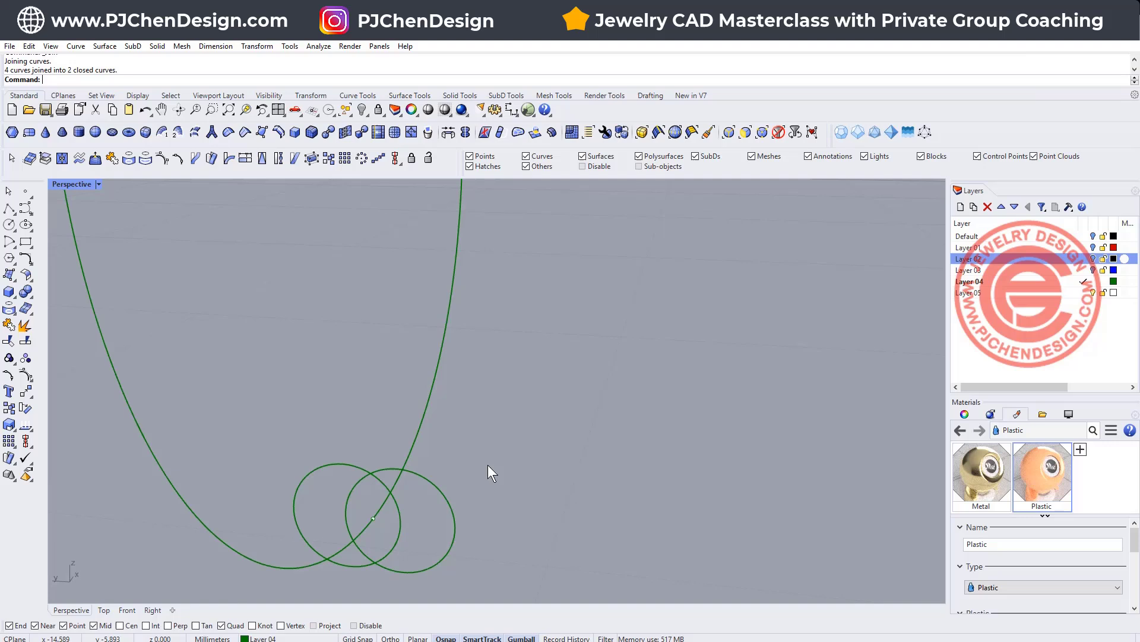
key("ctrl+F3")
left_click(509, 398)
key("Delete")
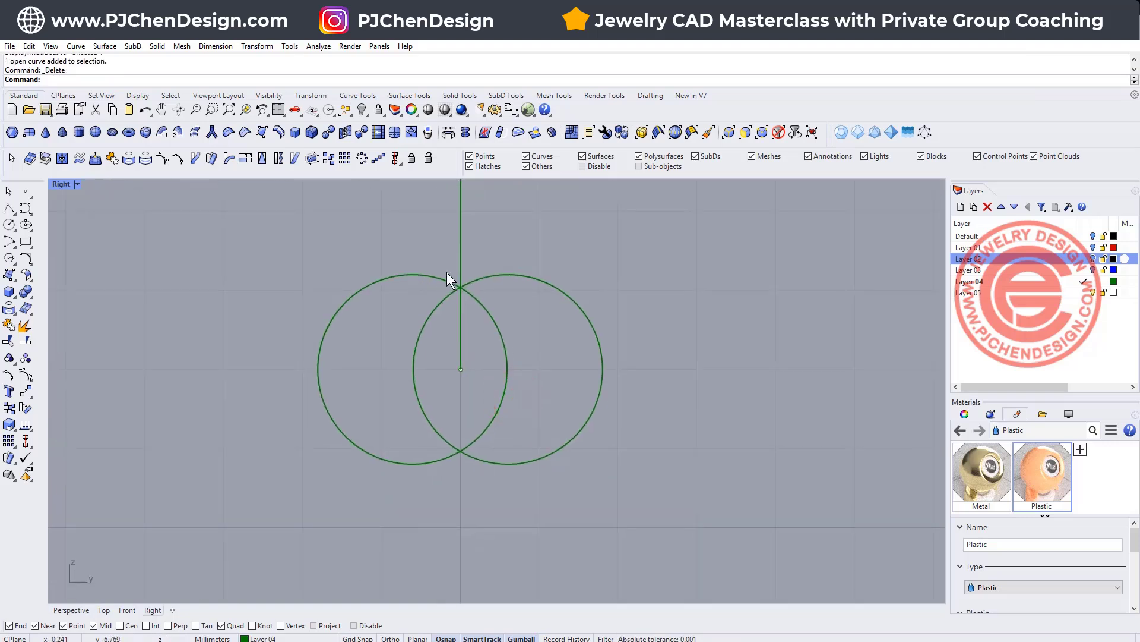
Step: Draw tangent lines across the tops and bottoms of the two circles
left_click(13, 213)
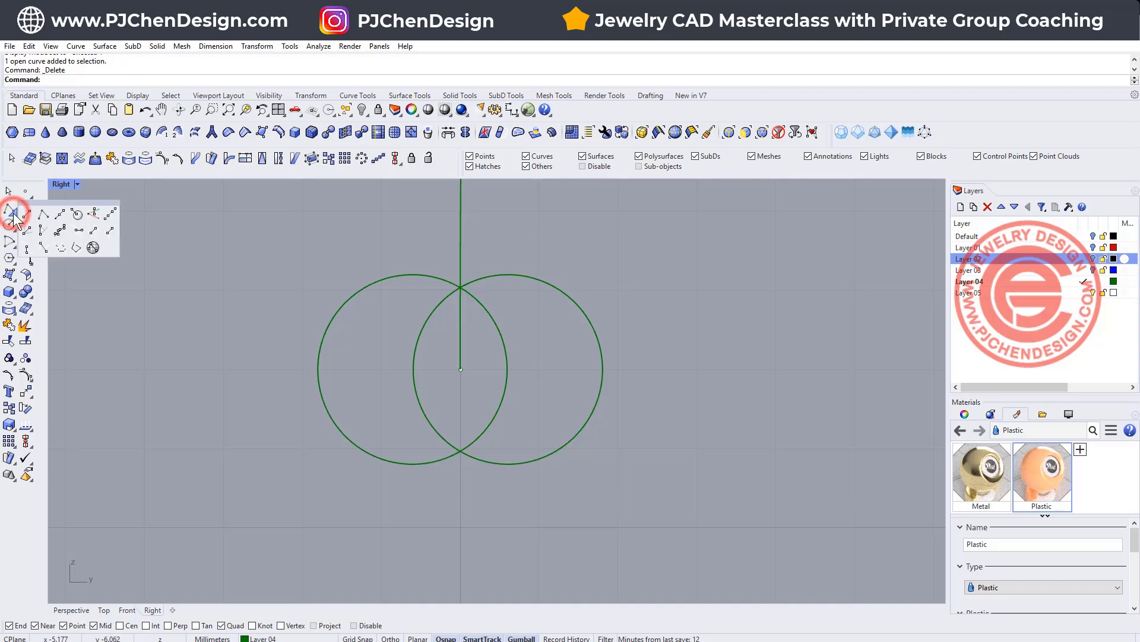
left_click(26, 248)
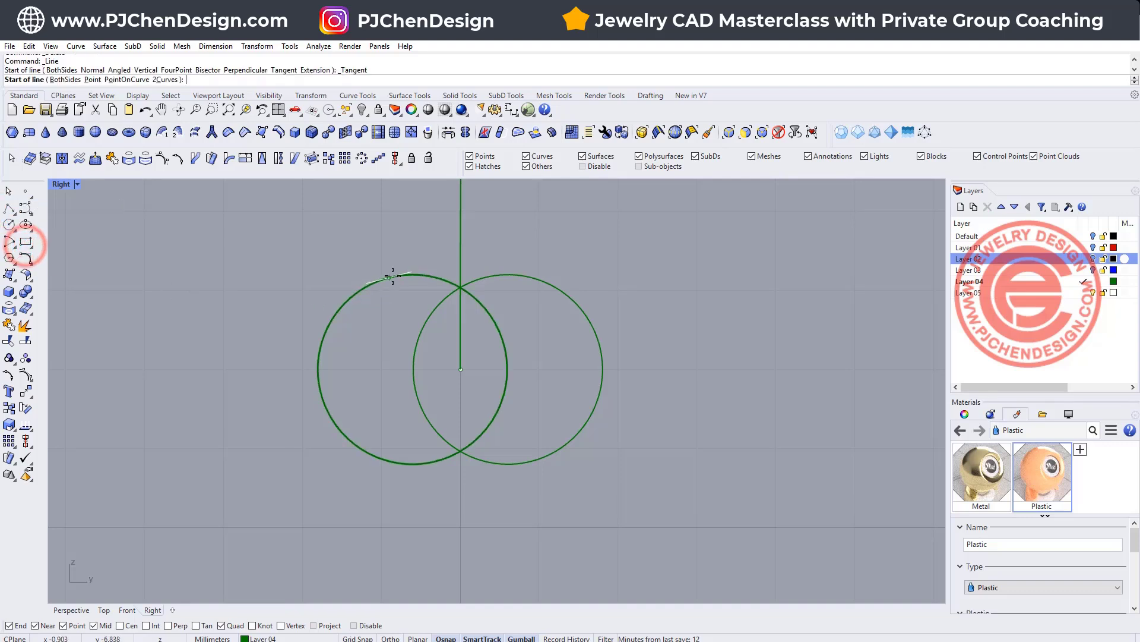
left_click(414, 275)
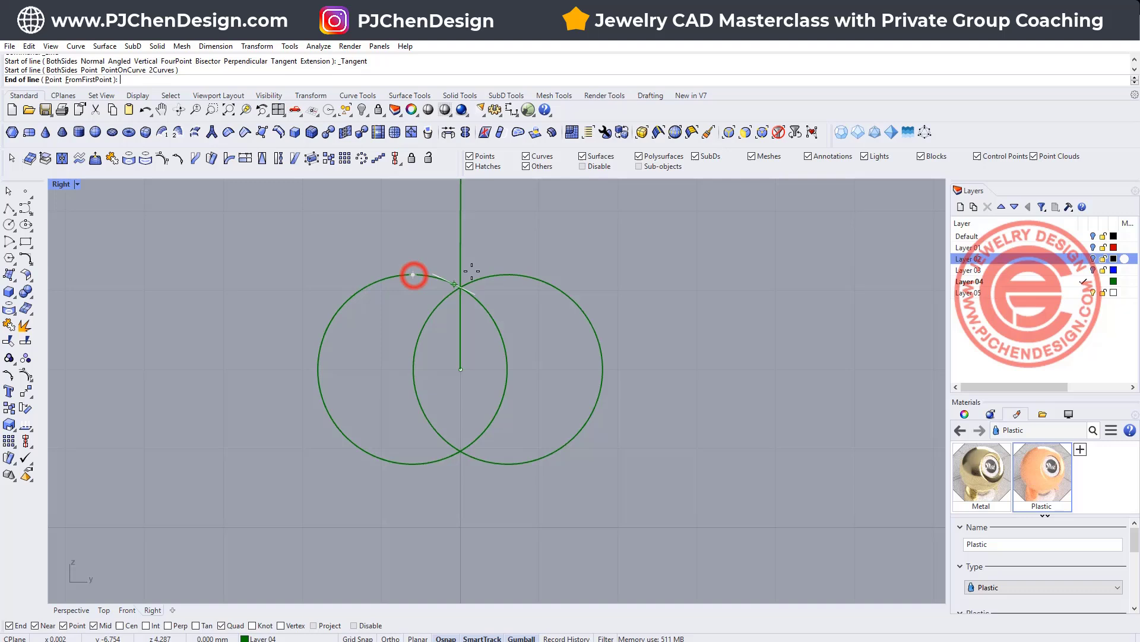
left_click(508, 273)
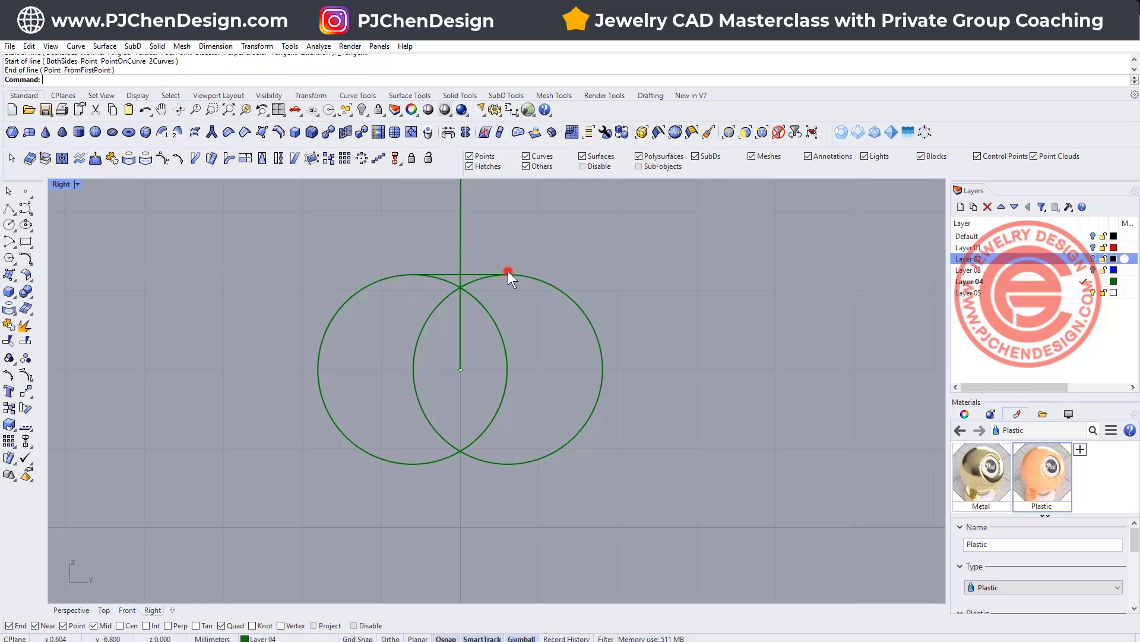
right_click(426, 481)
left_click(409, 465)
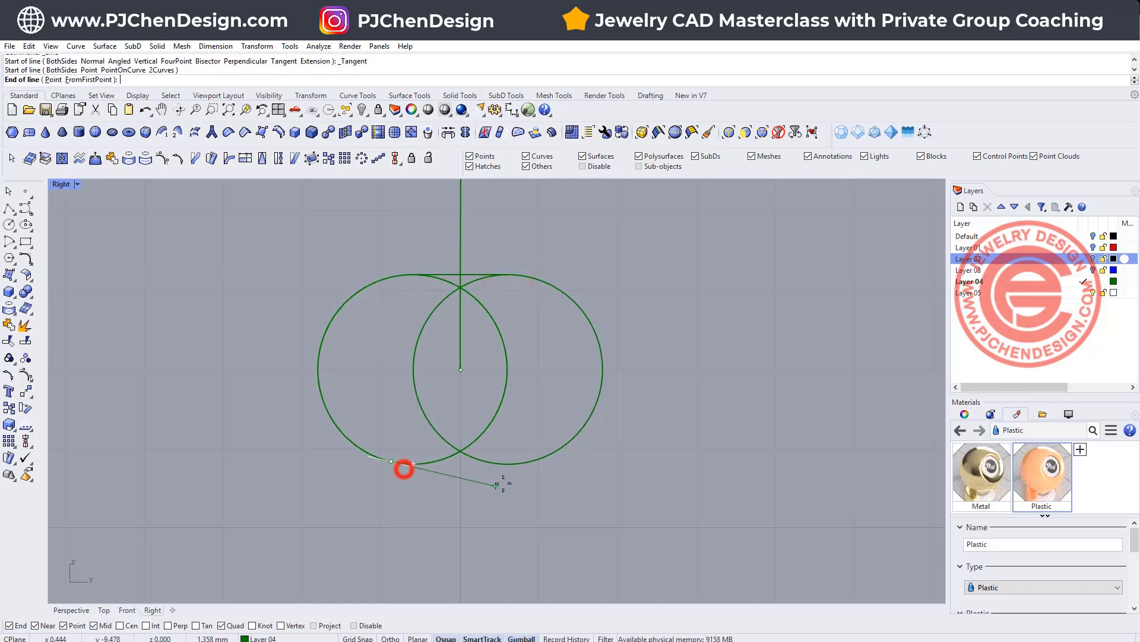
left_click(508, 463)
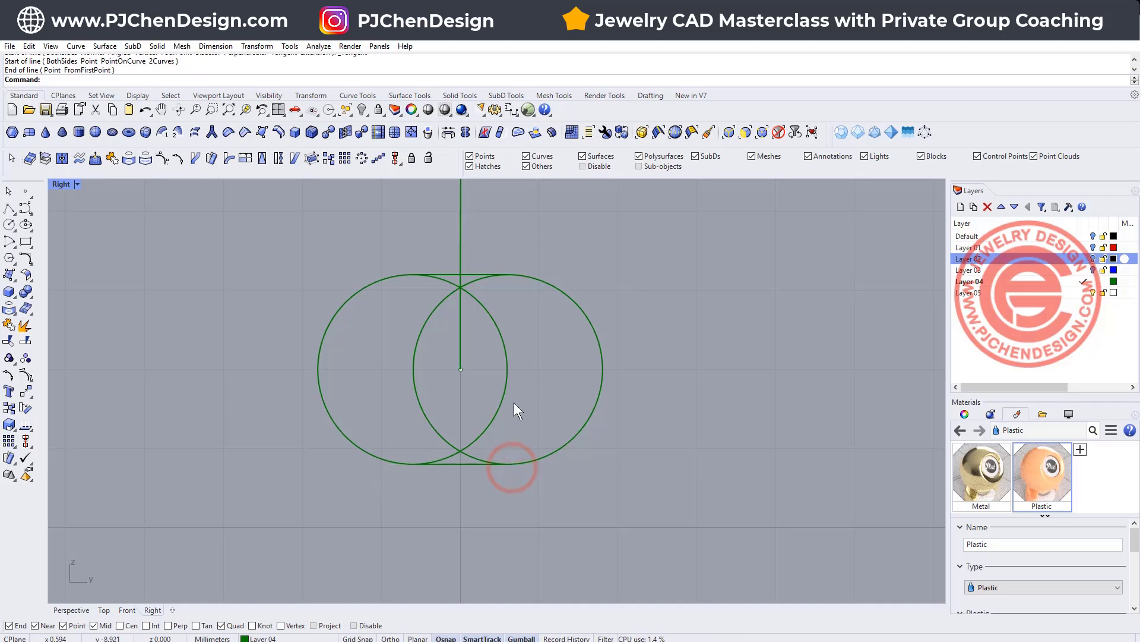
Step: Trim the circles' inner arcs with the tangent lines and join everything into one closed slot curve
left_click(479, 274)
left_click(473, 464, "shift")
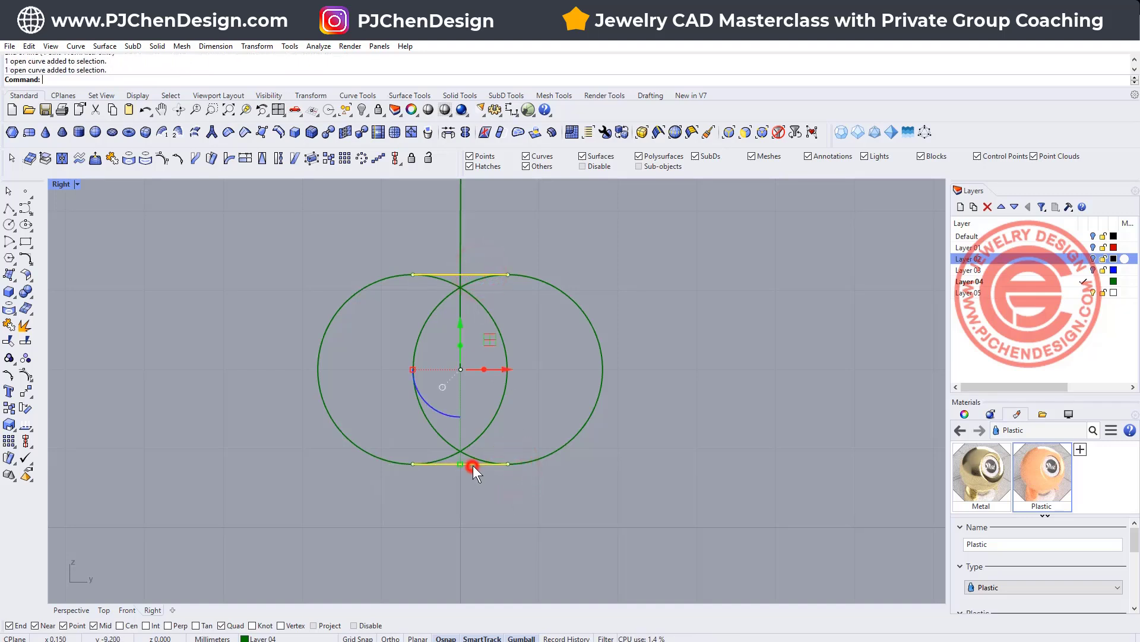
left_click(9, 342)
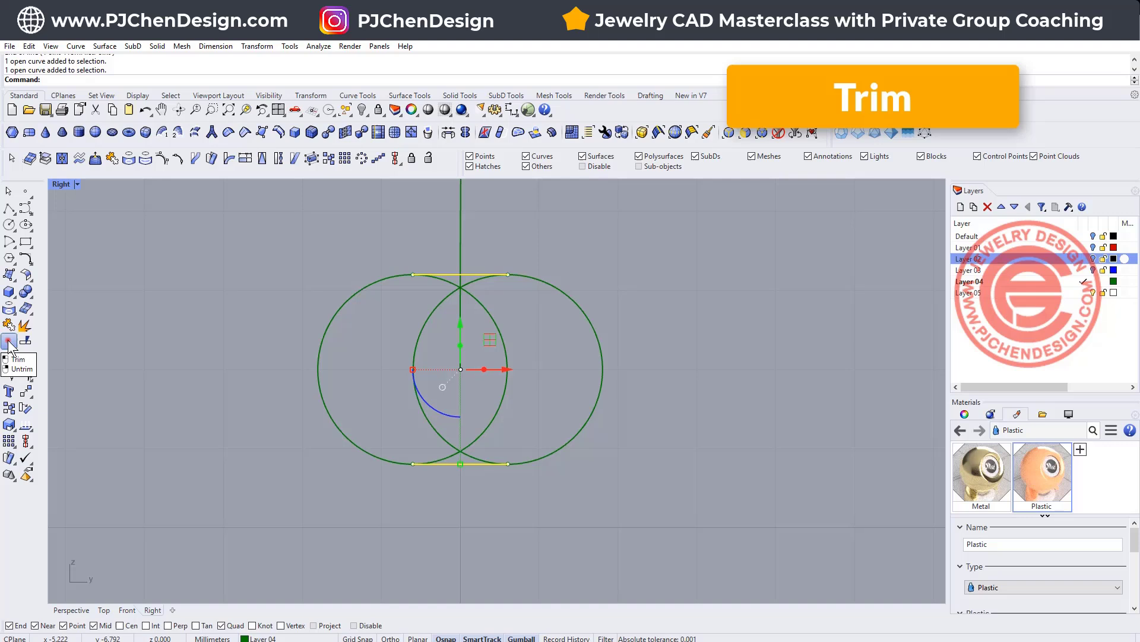
left_click(494, 305)
left_click(436, 315)
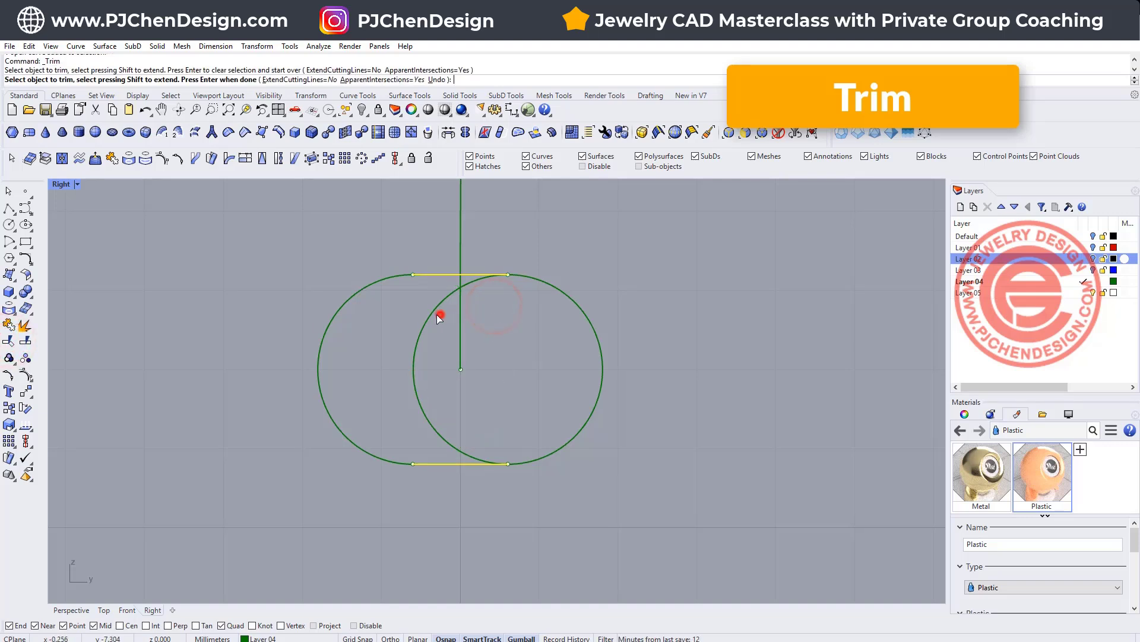
key("Return")
left_click(665, 535)
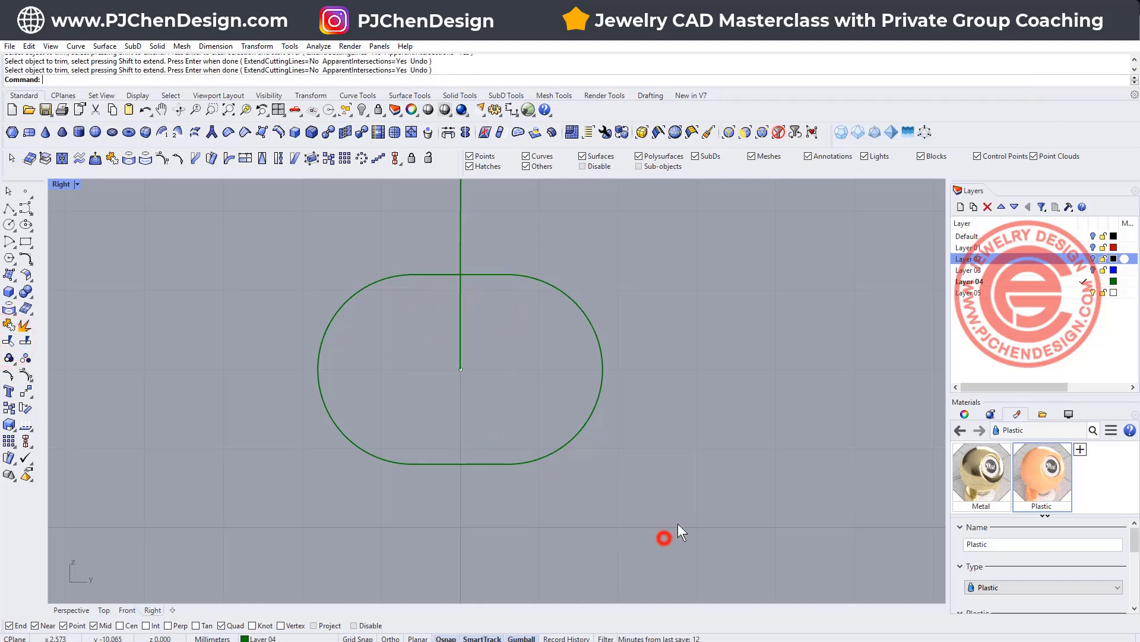
left_click_drag(713, 494, 184, 228)
left_click(9, 325)
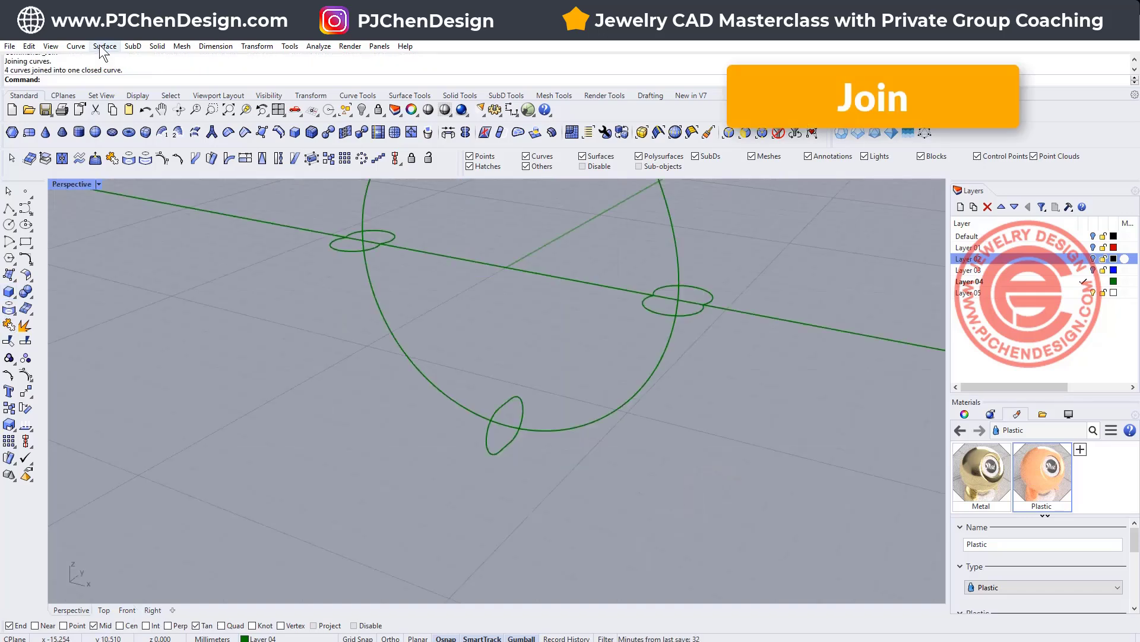
Step: Sweep 1 Rail the slot profile and both end outlines along the large circle rail
left_click(104, 46)
left_click(128, 86)
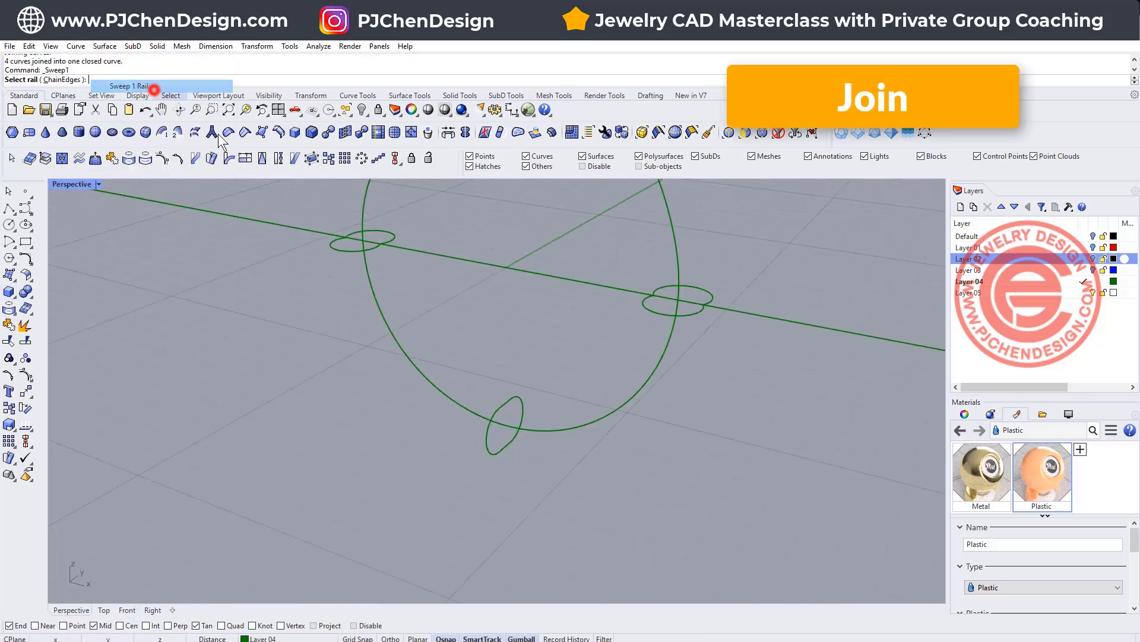
left_click(636, 393)
left_click(686, 312)
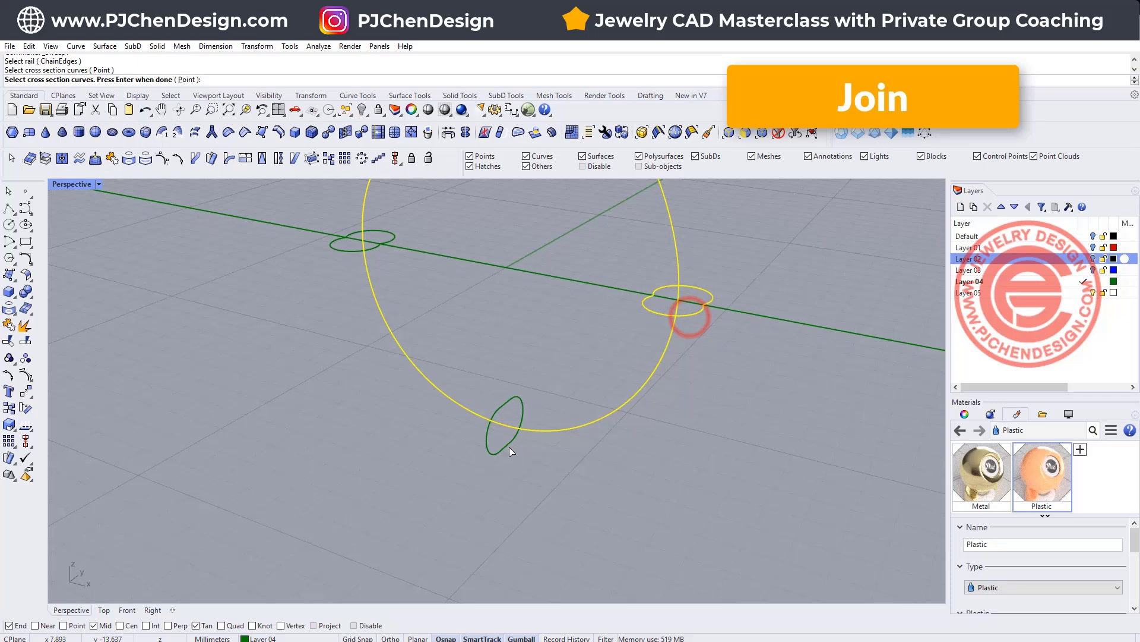
left_click(509, 447)
left_click(357, 256)
key("Return")
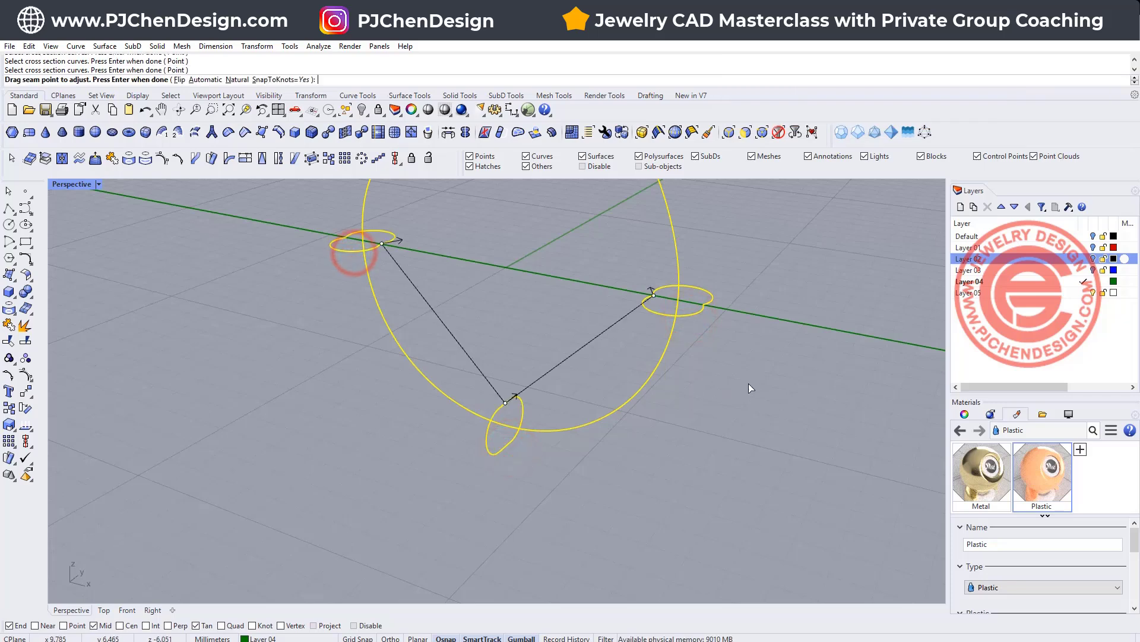
right_click_drag(569, 309, 737, 425)
key("Return")
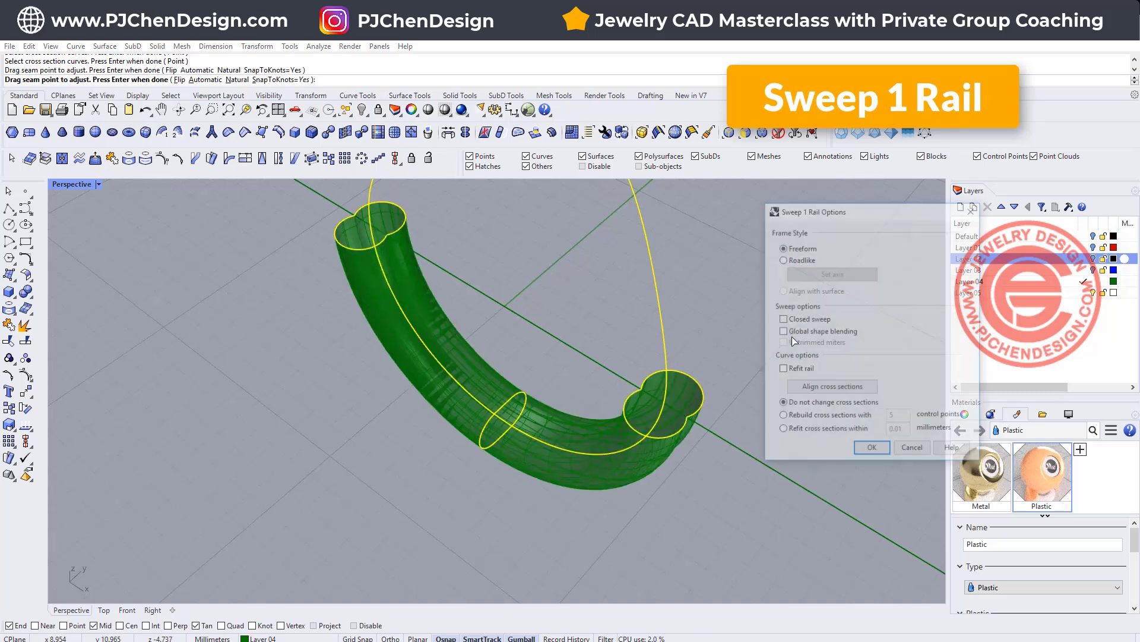
left_click(856, 450)
right_click_drag(861, 448, 707, 324)
left_click(98, 184)
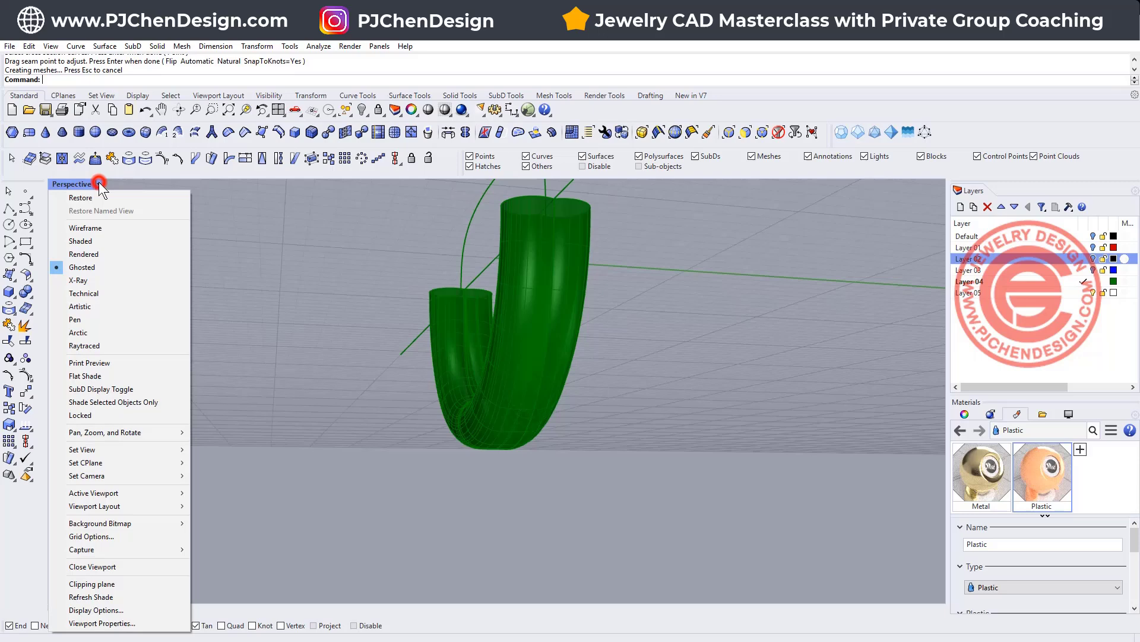
left_click(126, 255)
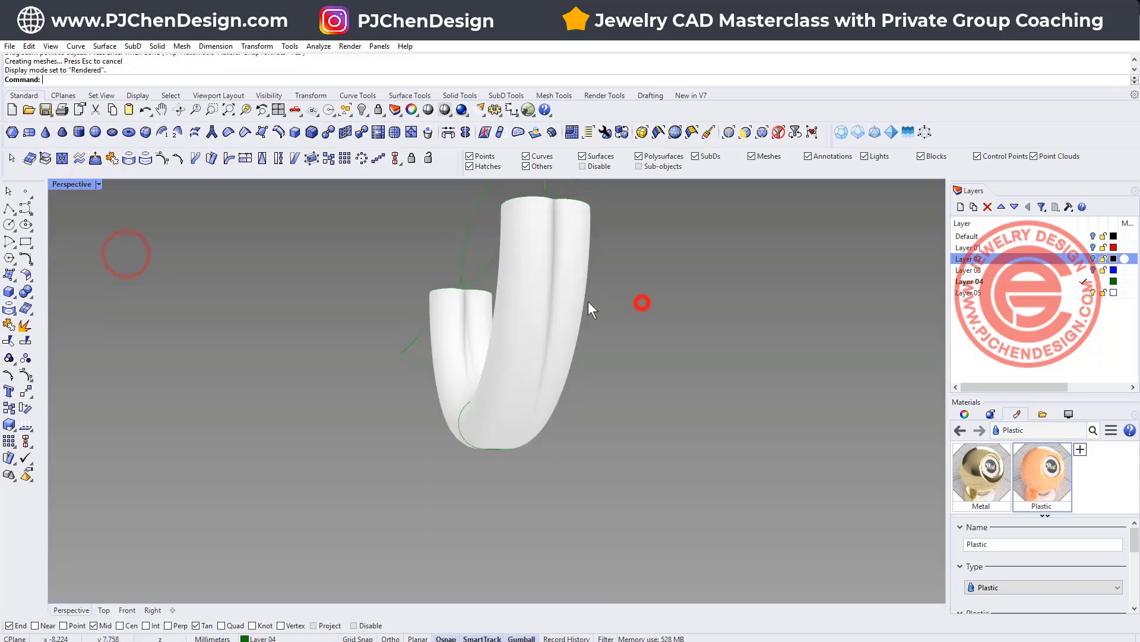
right_click_drag(642, 301, 413, 347)
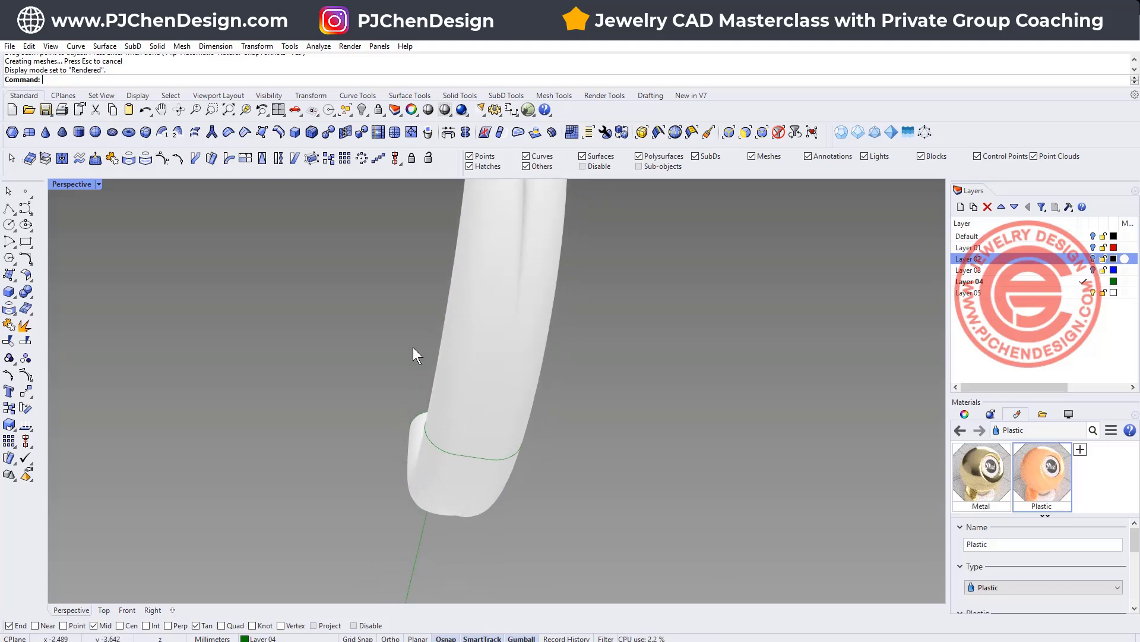
scroll(524, 364, "down", 5)
right_click_drag(573, 387, 707, 513)
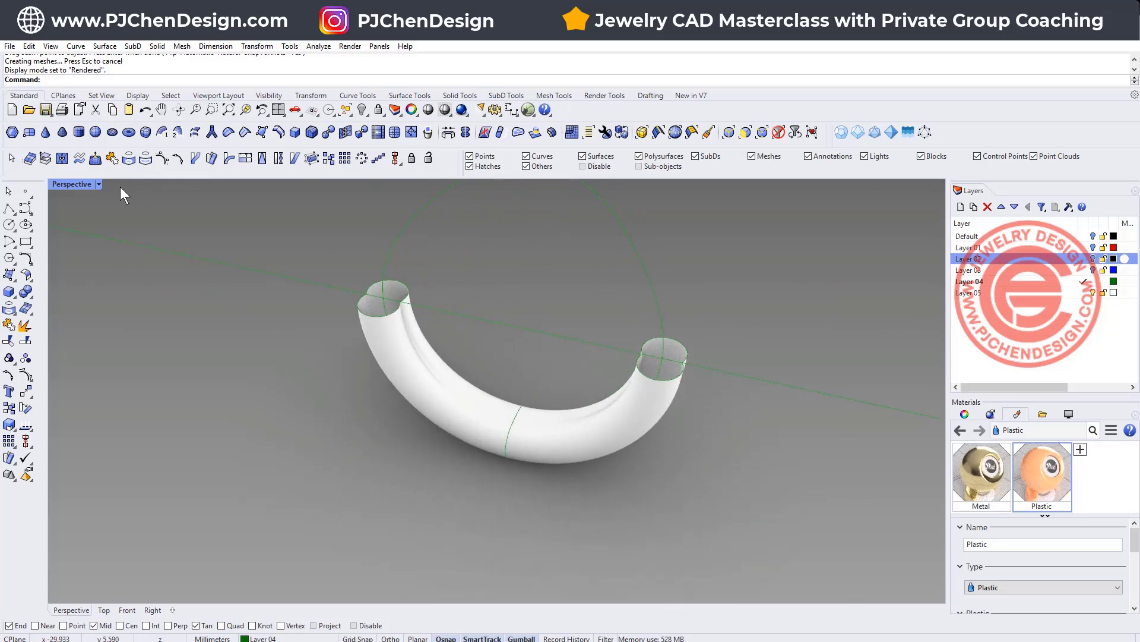
left_click(98, 184)
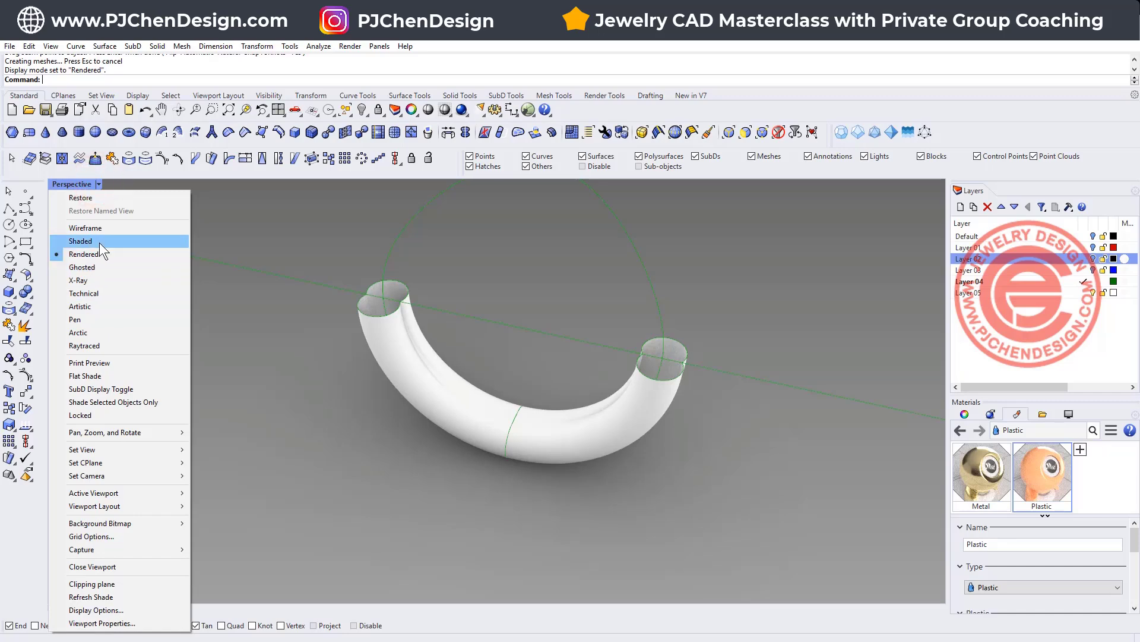
left_click(98, 267)
right_click_drag(753, 498, 540, 334)
scroll(505, 303, "up", 3)
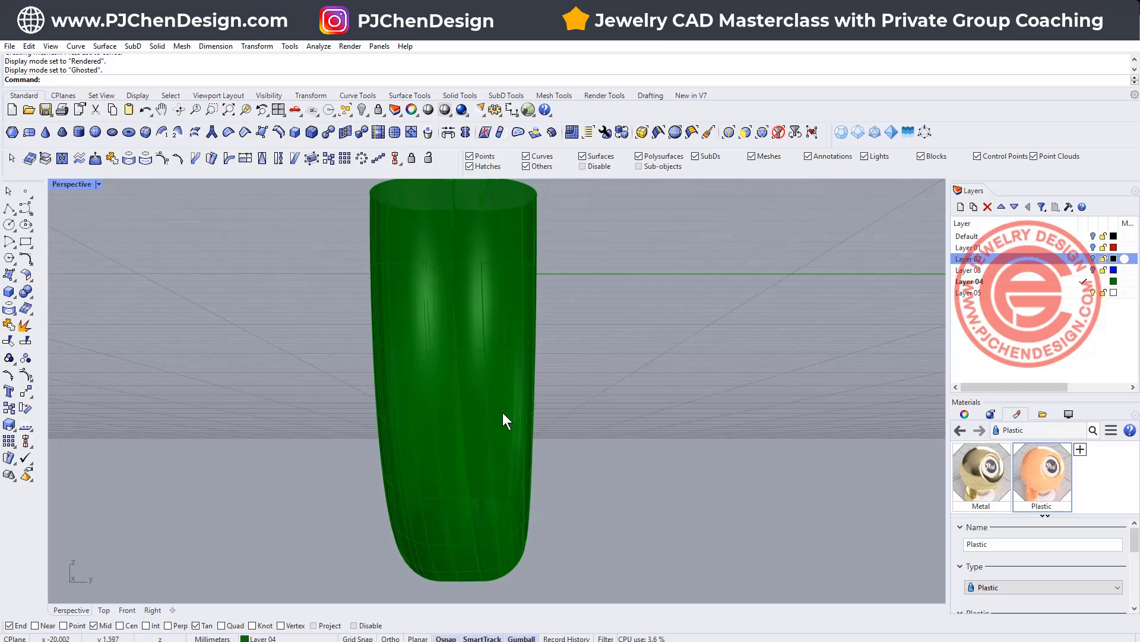
scroll(504, 341, "down", 2)
scroll(488, 291, "up", 1)
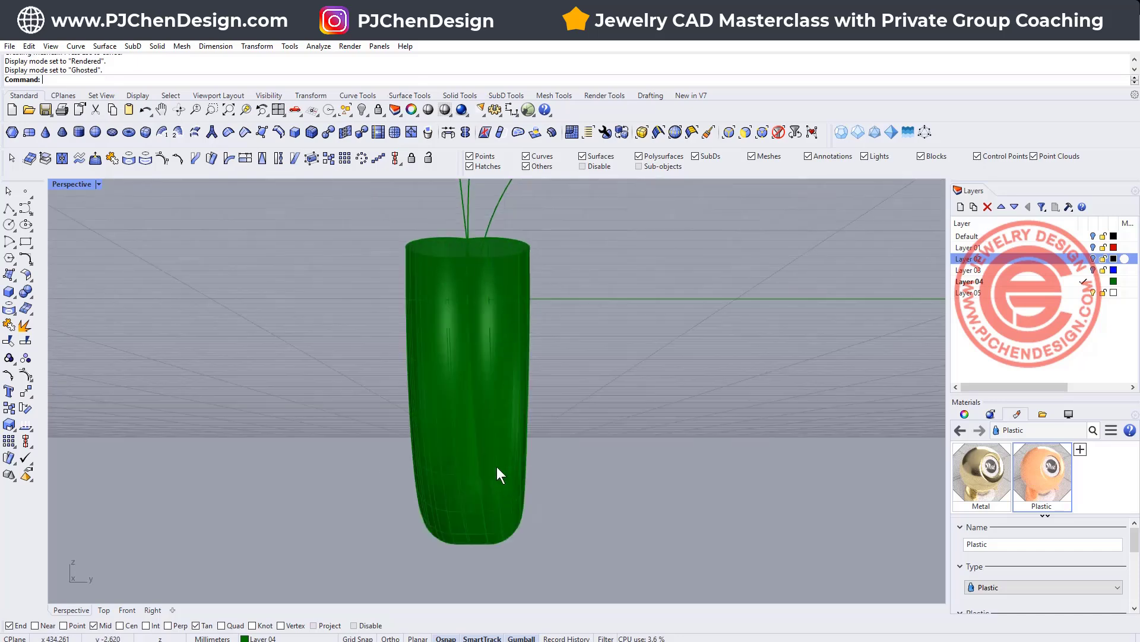
right_click_drag(448, 498, 588, 405)
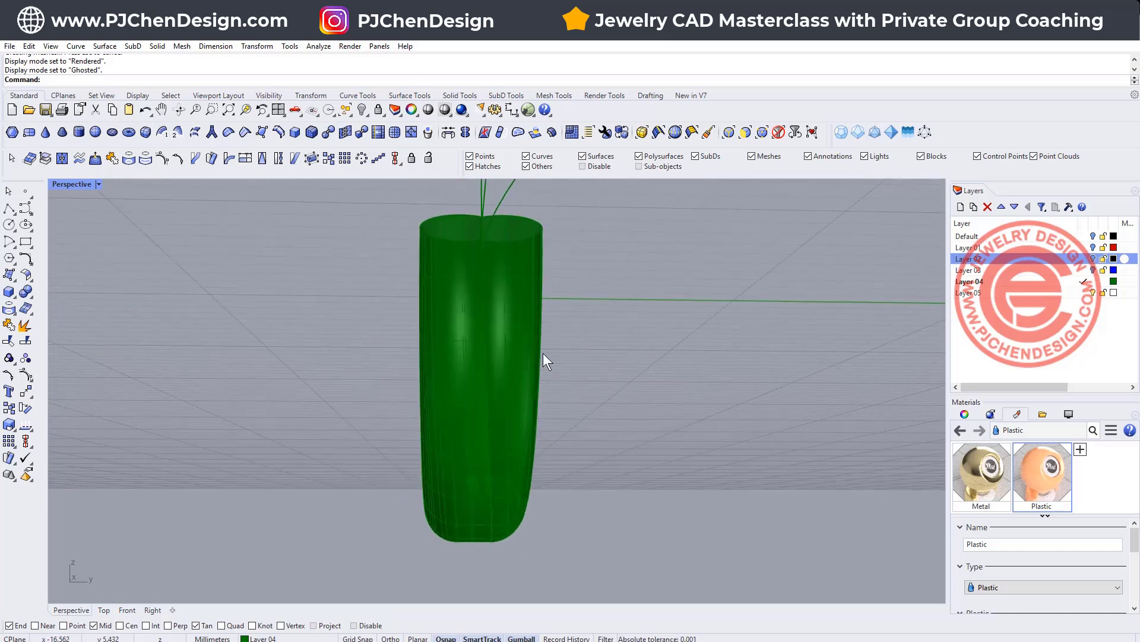
right_click_drag(544, 354, 687, 418)
Step: Move the swept tube to the left, away from the curves
left_click(677, 375)
scroll(682, 372, "down", 4)
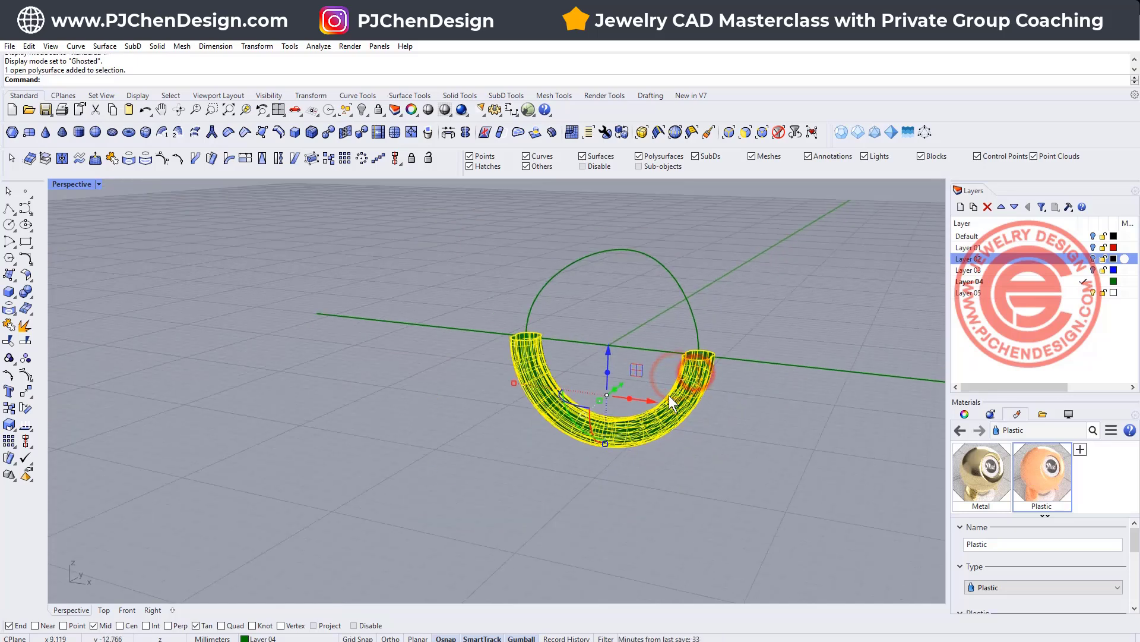
left_click_drag(655, 405, 309, 330)
left_click(581, 463)
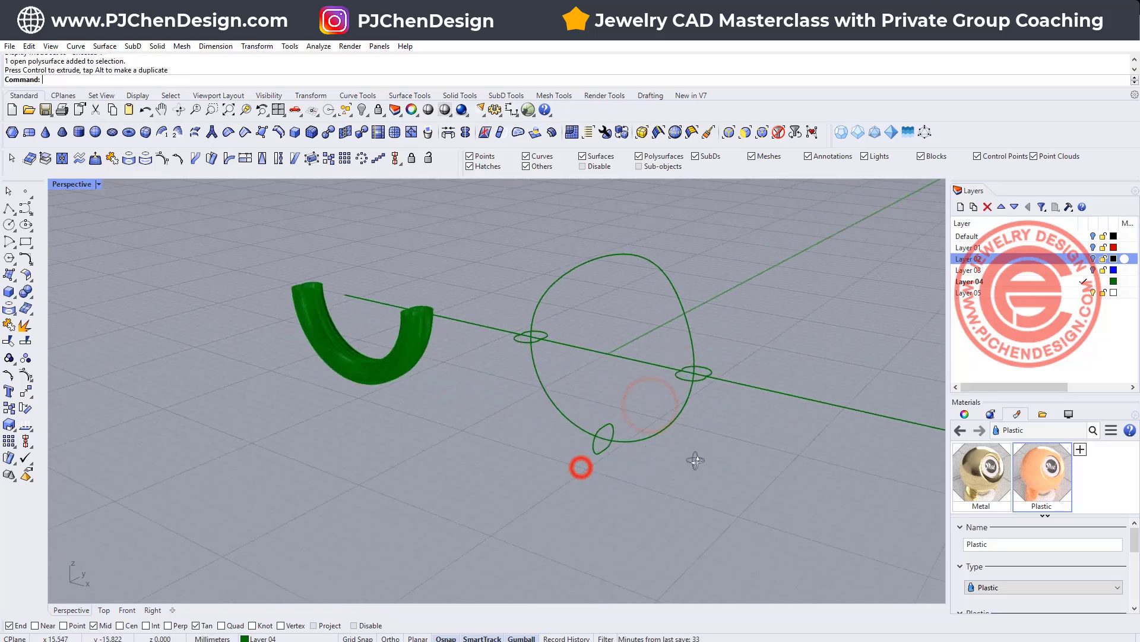
scroll(668, 446, "up", 3)
Step: Try Rebuild on the small right and left rings, cancelling both
left_click(679, 373)
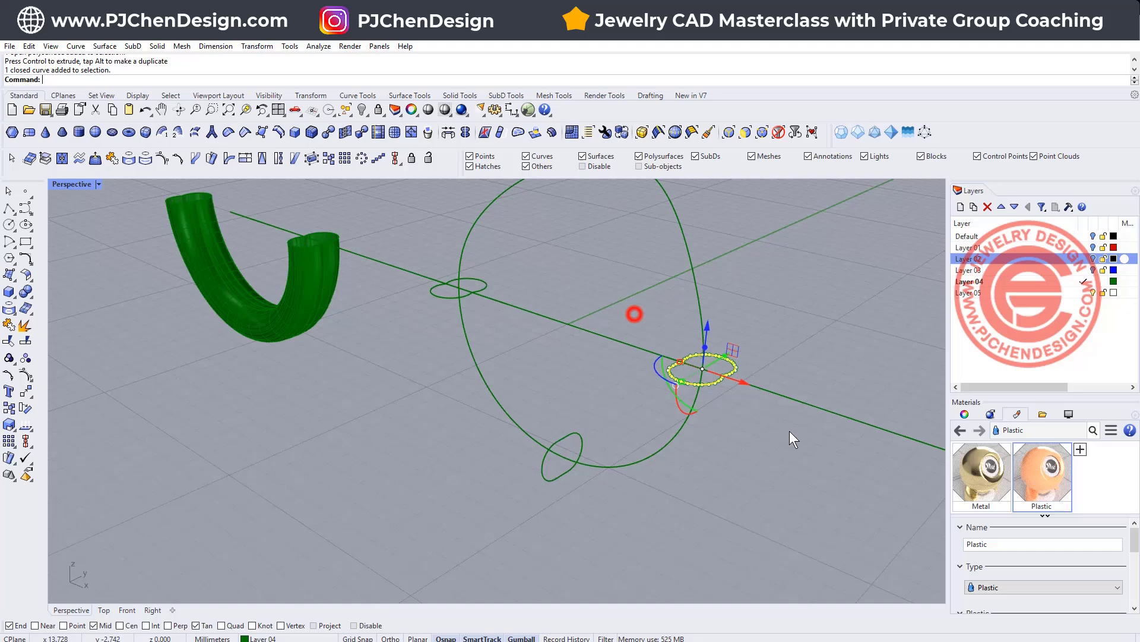
type("Rebuild")
key("Return")
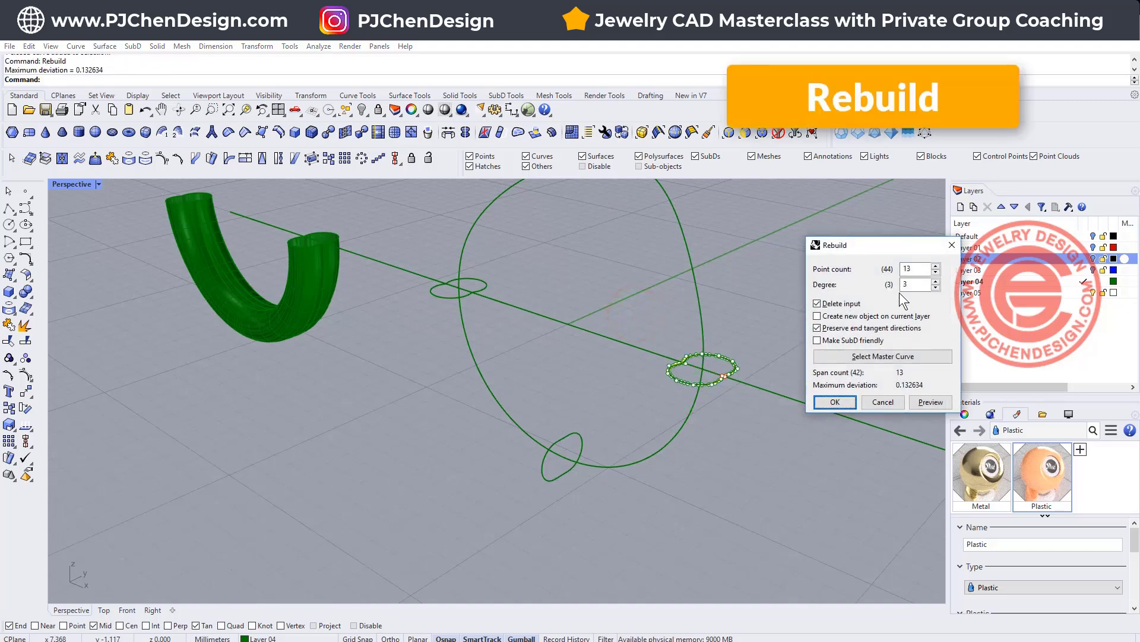
left_click(882, 408)
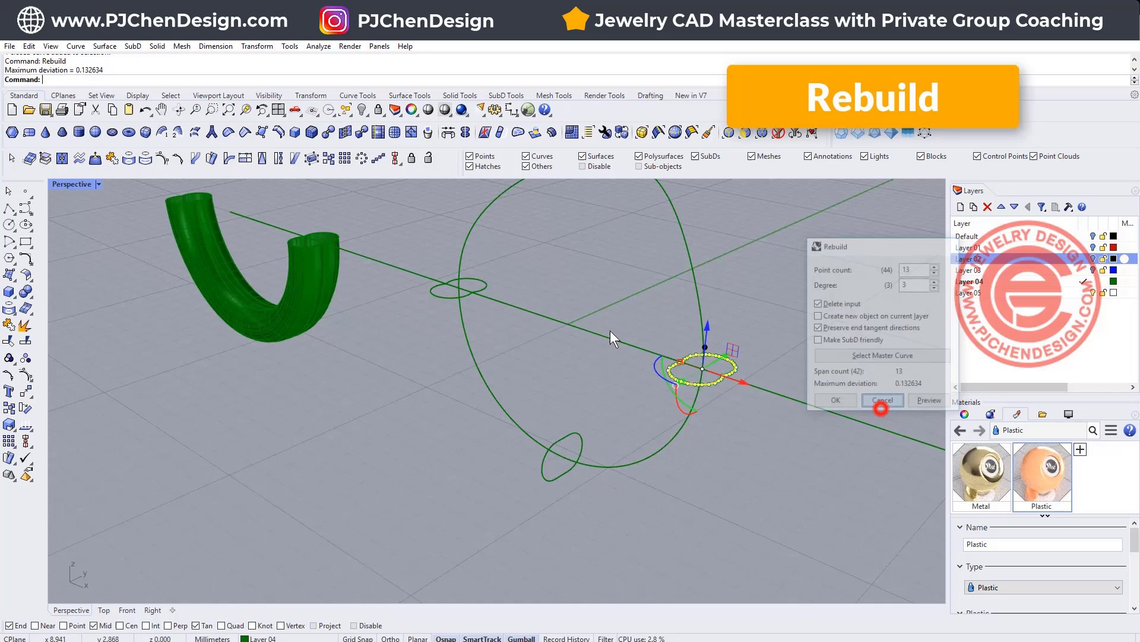
left_click_drag(395, 246, 542, 347)
key("Return")
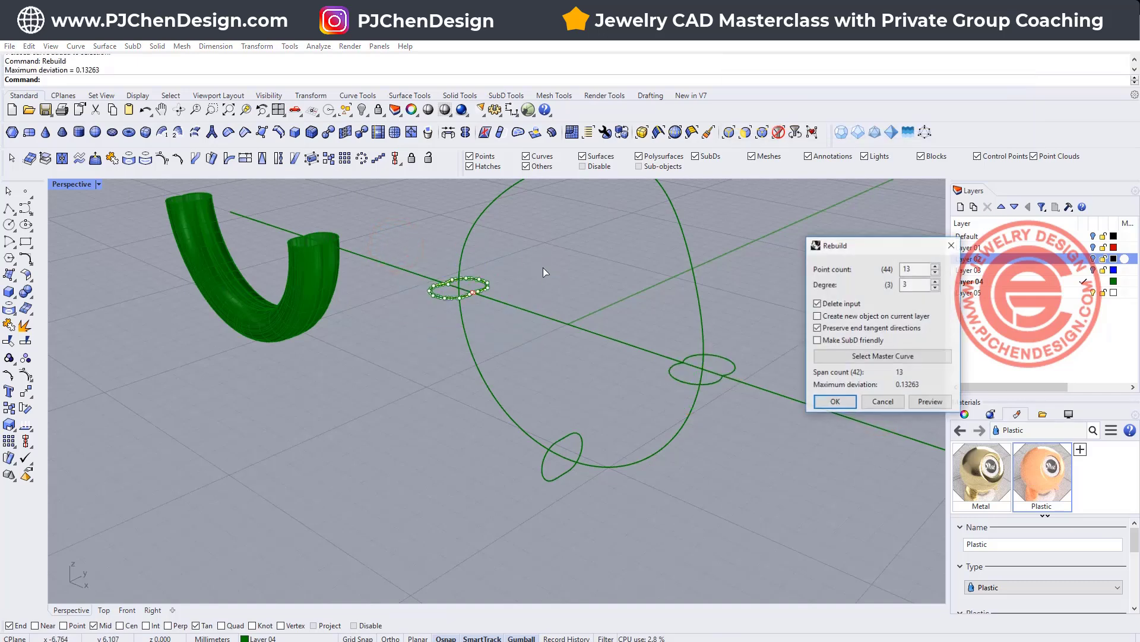
left_click(882, 402)
left_click(807, 451)
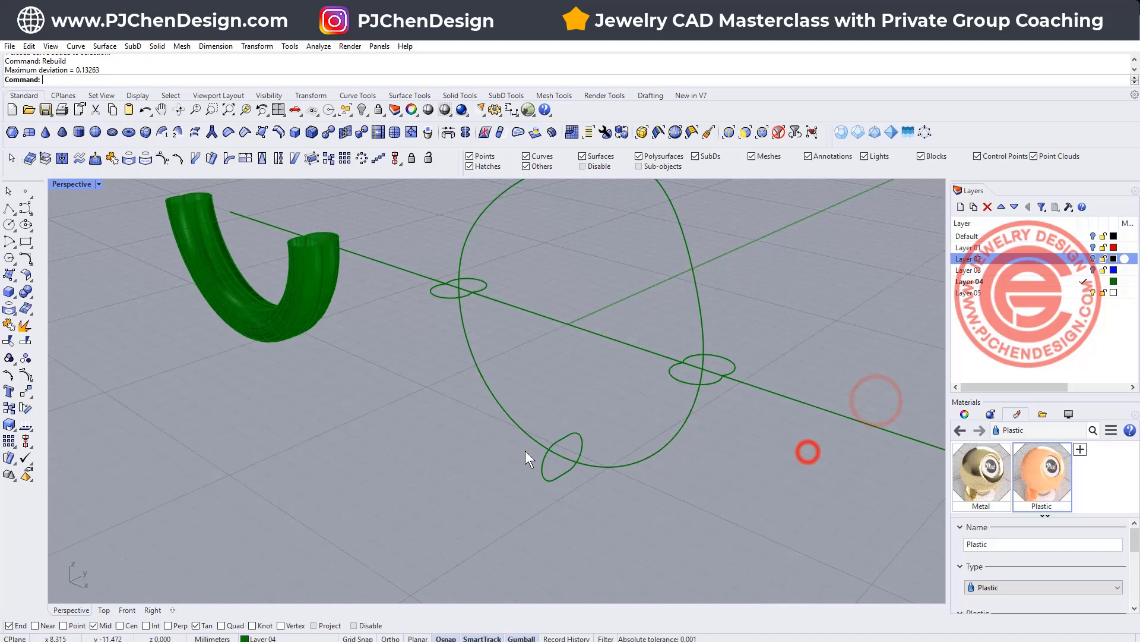
Step: Rebuild the small lower ellipse with 44 points at degree 3
left_click(573, 428)
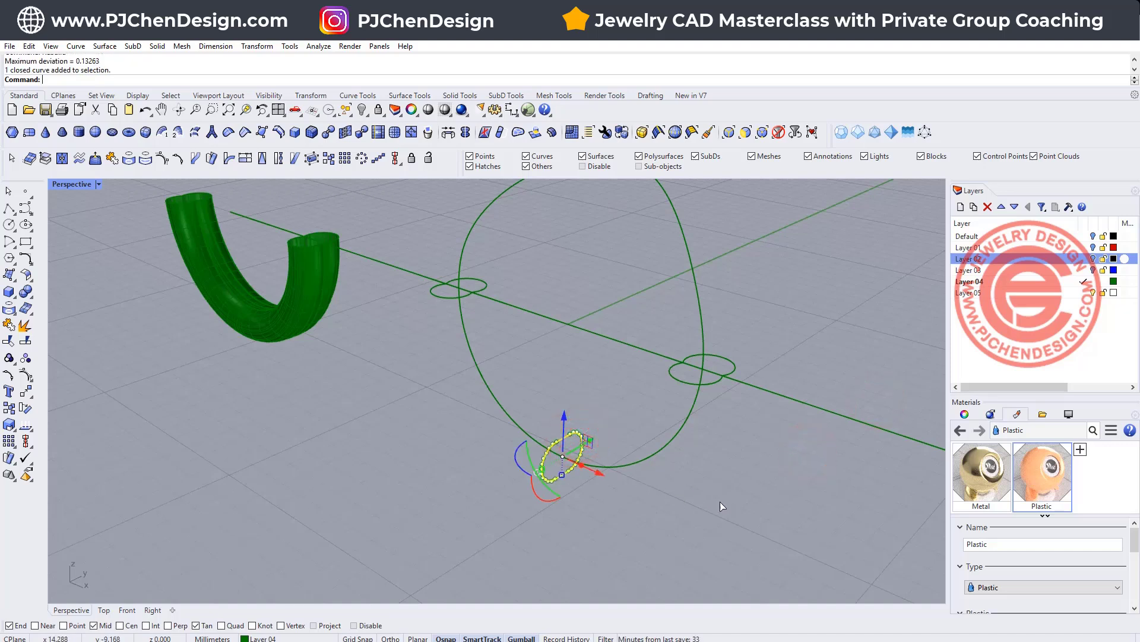
key("Return")
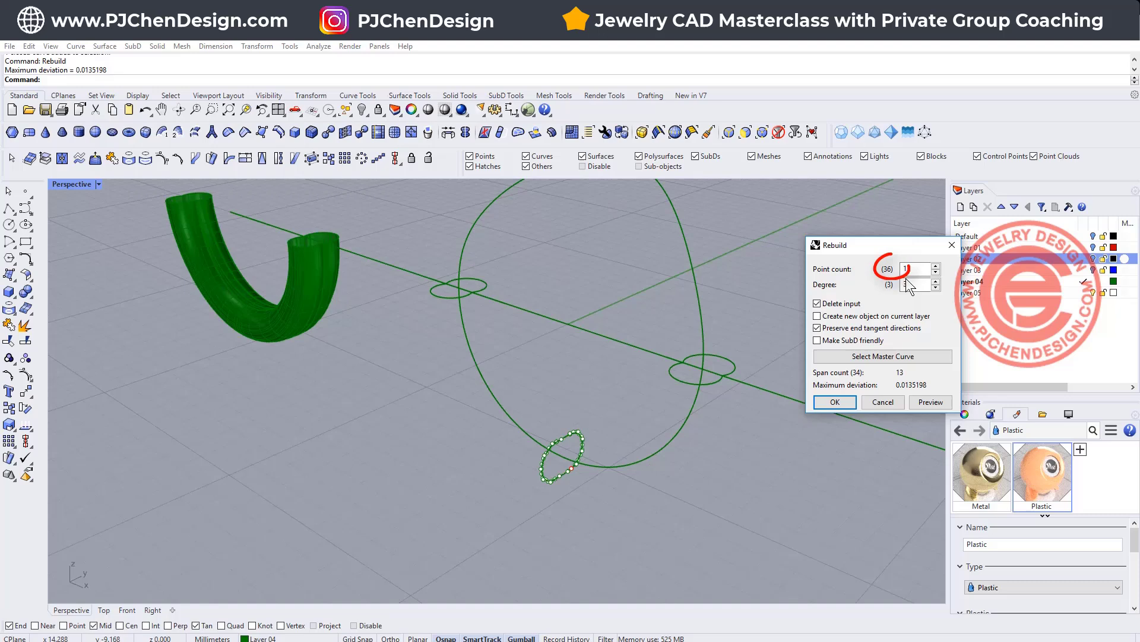
type("44")
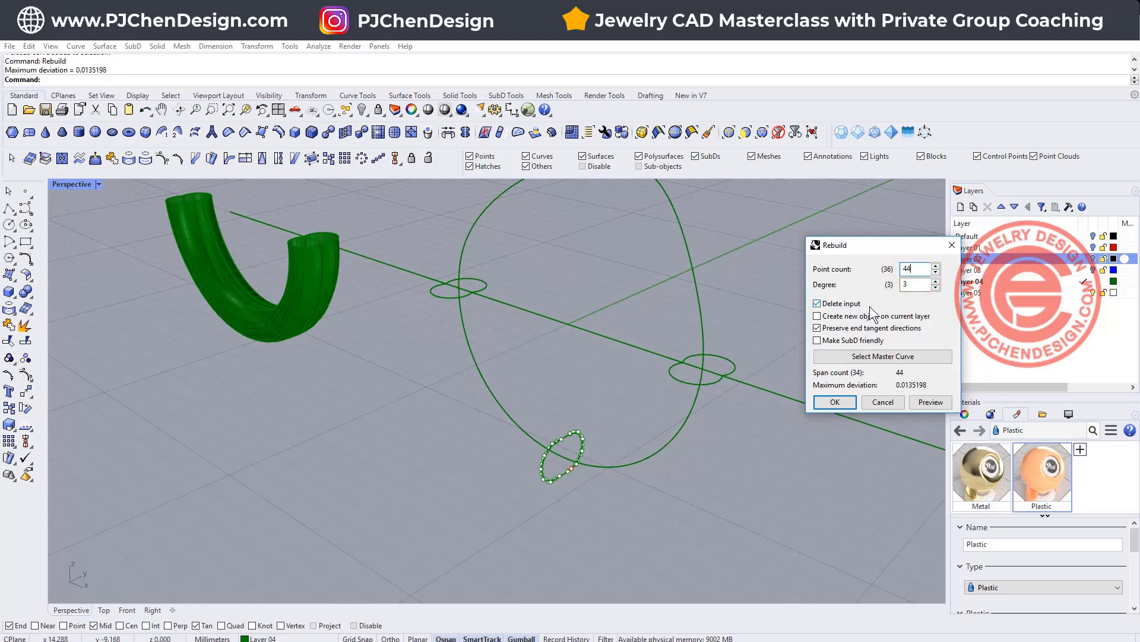
left_click(834, 402)
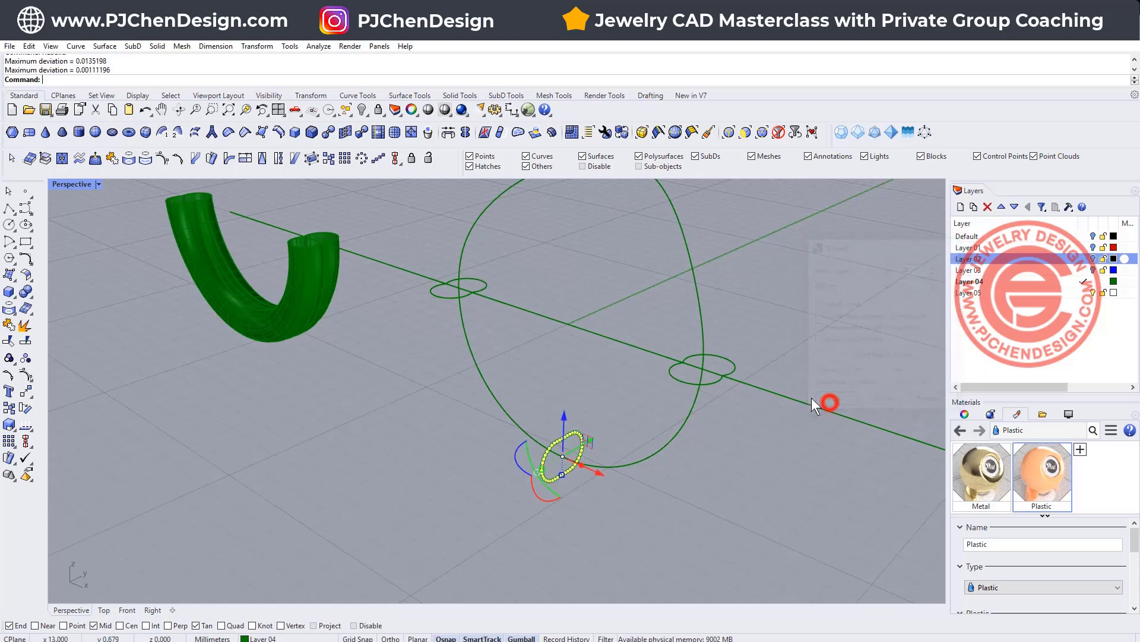
key("Escape")
Step: Sweep 1 Rail the right, lower and left ellipses along the large loop
left_click(101, 47)
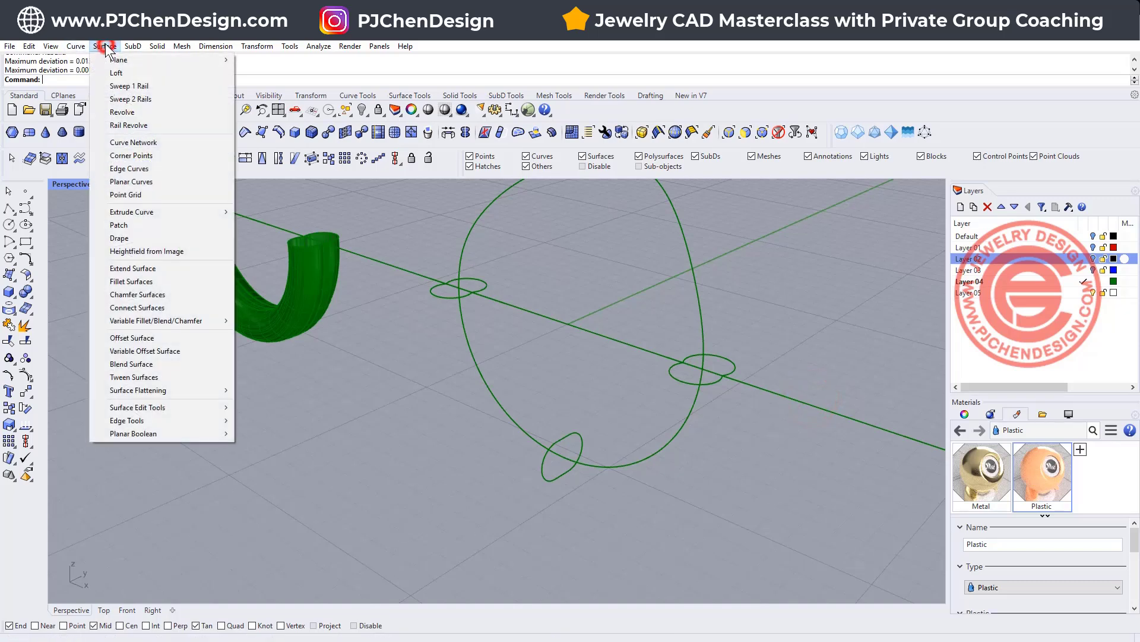
left_click(134, 86)
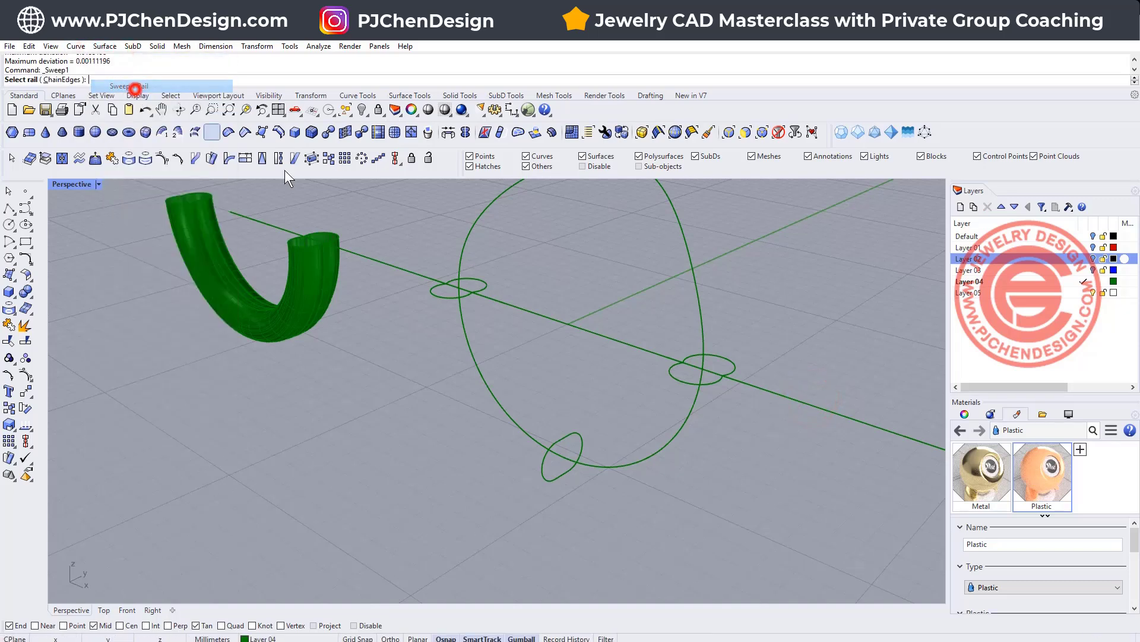
left_click(682, 429)
left_click(715, 384)
left_click(553, 474)
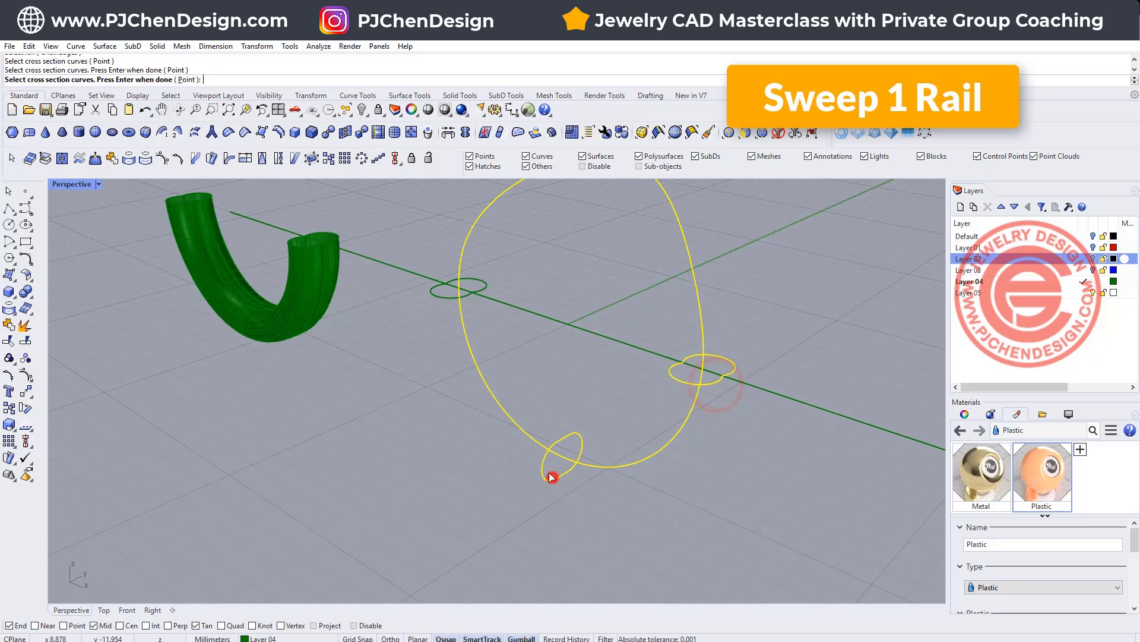
left_click(450, 295)
key("Return")
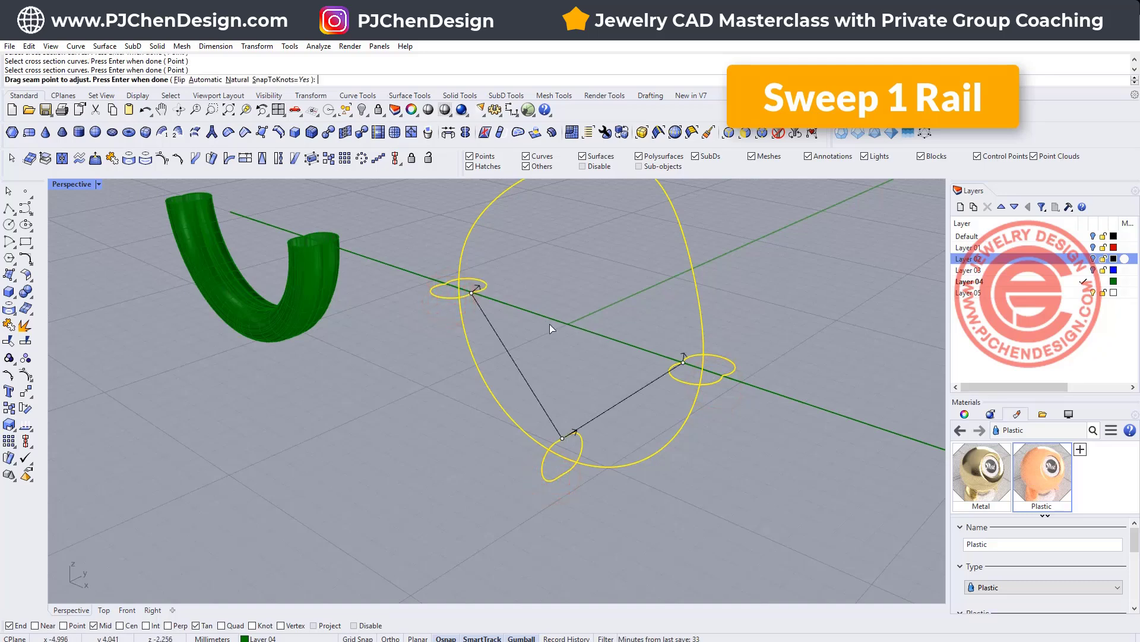
right_click_drag(744, 438, 695, 421)
key("Return")
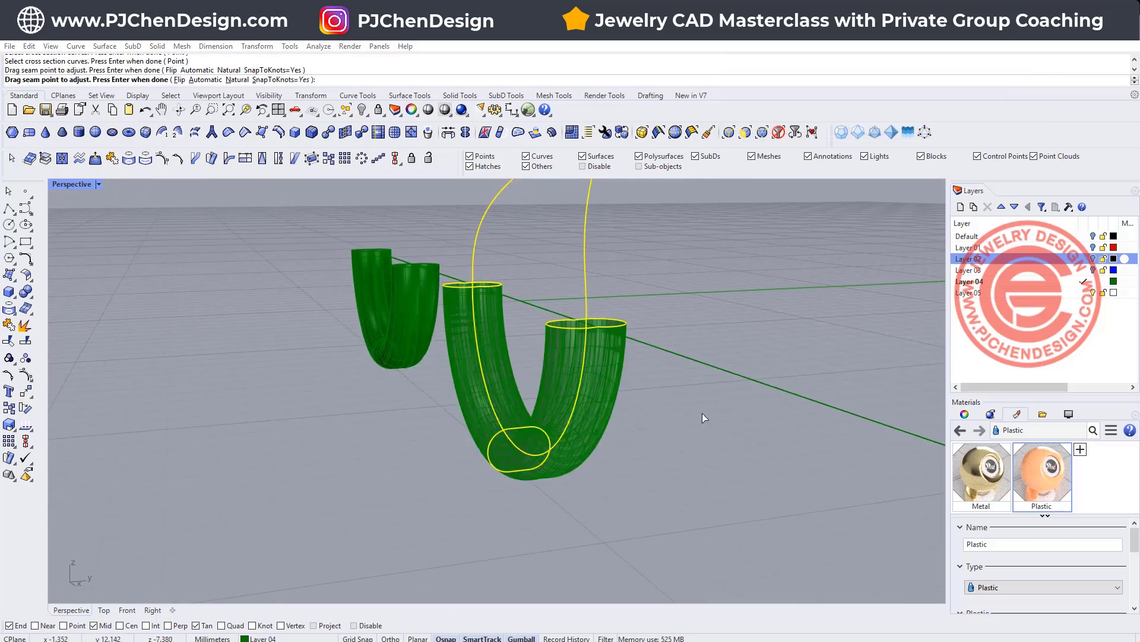
left_click(872, 450)
right_click_drag(835, 450, 501, 355)
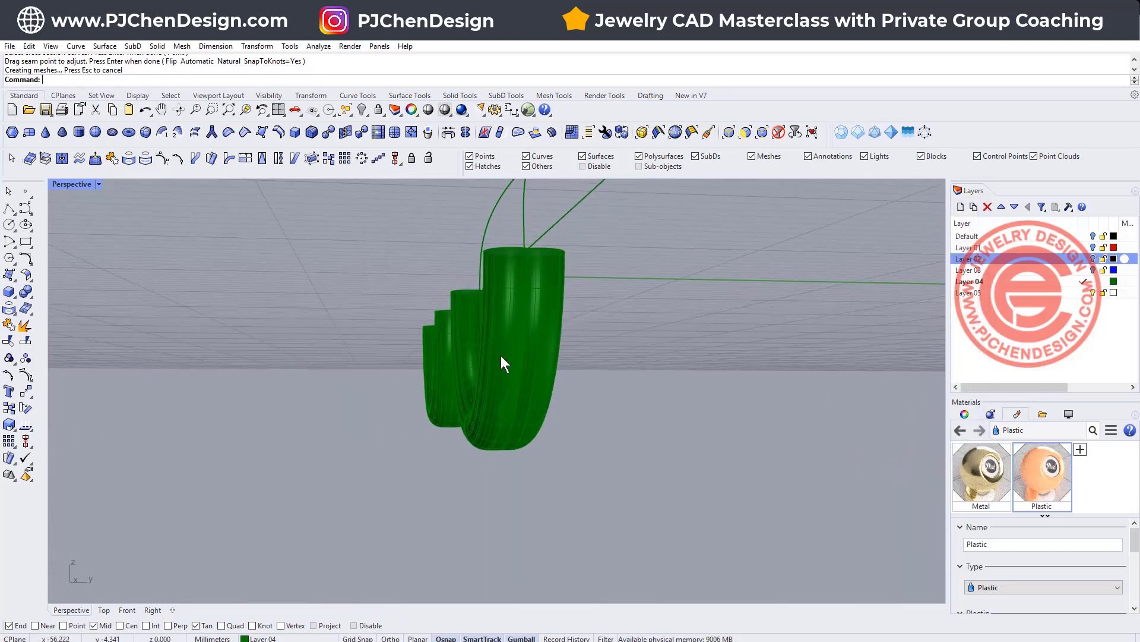
Step: Switch the viewport to Rendered display and orbit around the tubes
left_click(99, 185)
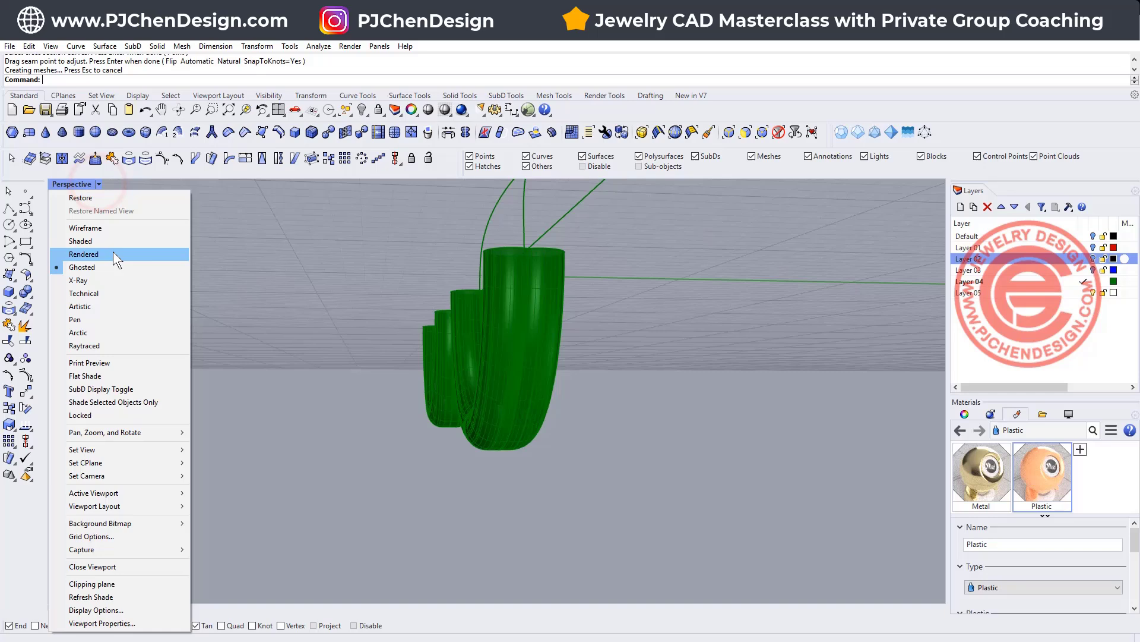
left_click(113, 251)
mouse_move(439, 390)
right_mouse_down()
mouse_move(600, 351)
mouse_move(622, 270)
mouse_move(632, 408)
mouse_move(551, 446)
mouse_move(588, 479)
right_mouse_up()
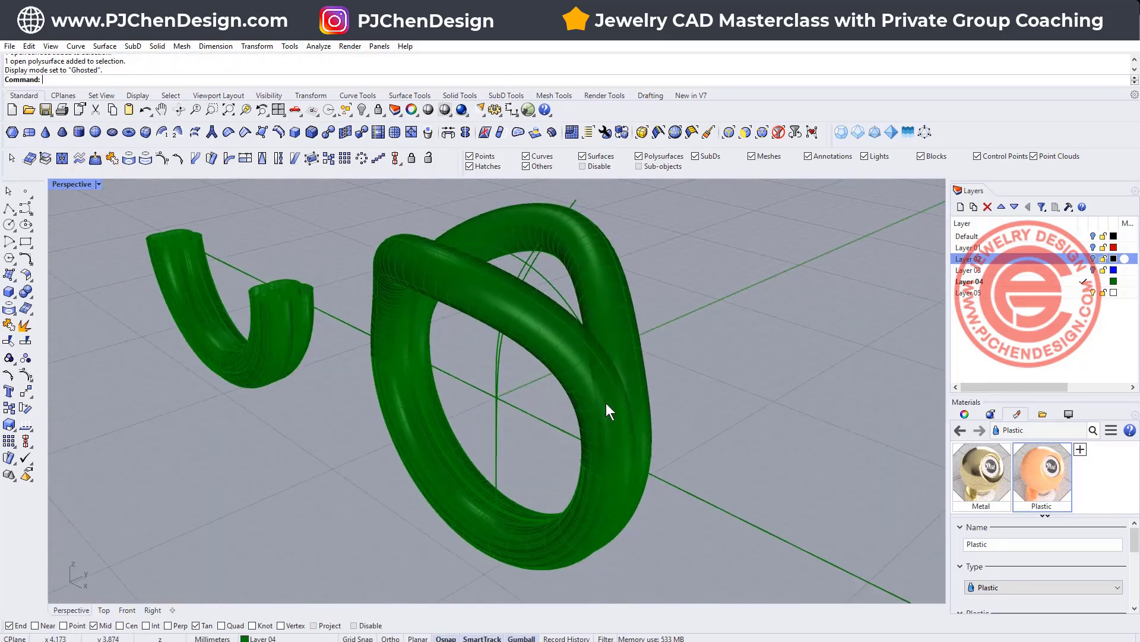
left_click(566, 365)
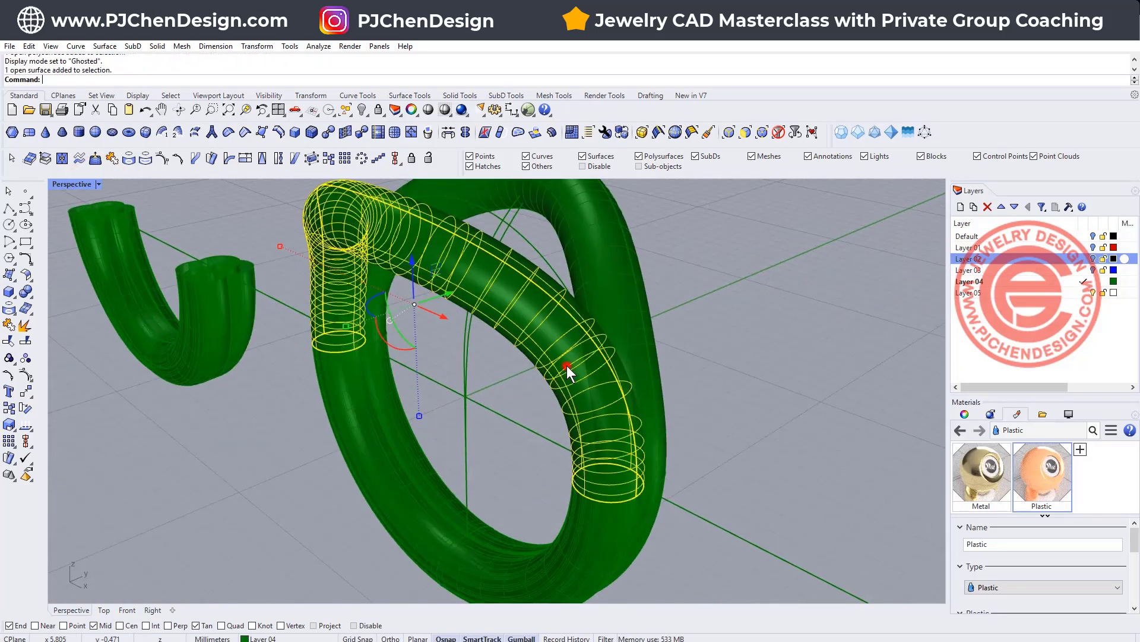
left_click(626, 314)
left_click(557, 335)
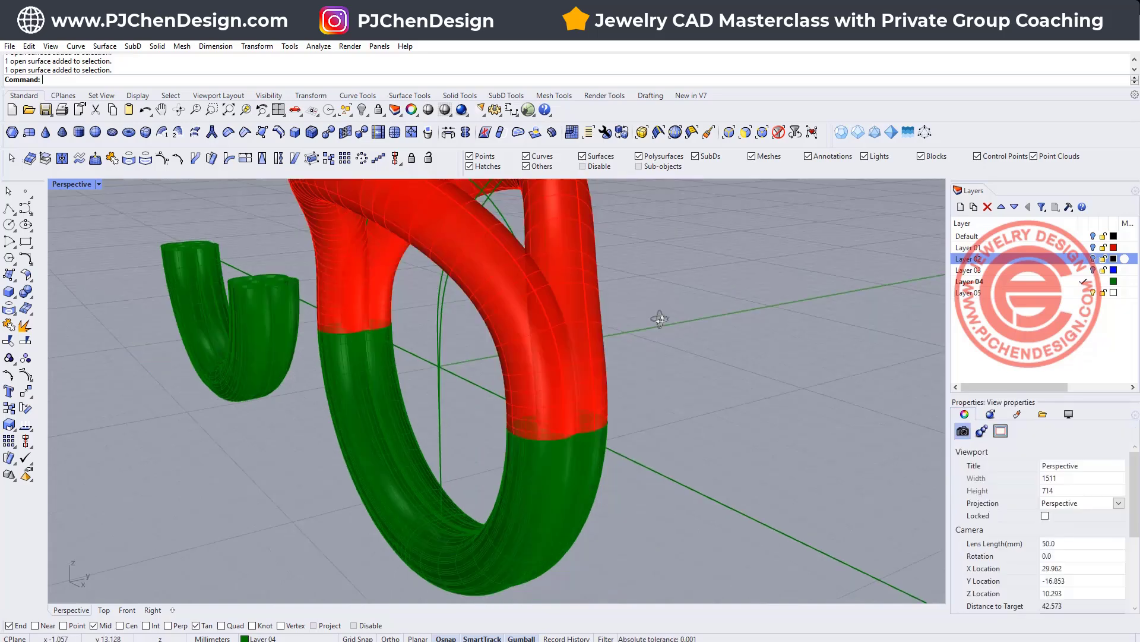
scroll(639, 296, "up", 3)
right_click_drag(634, 303, 533, 336)
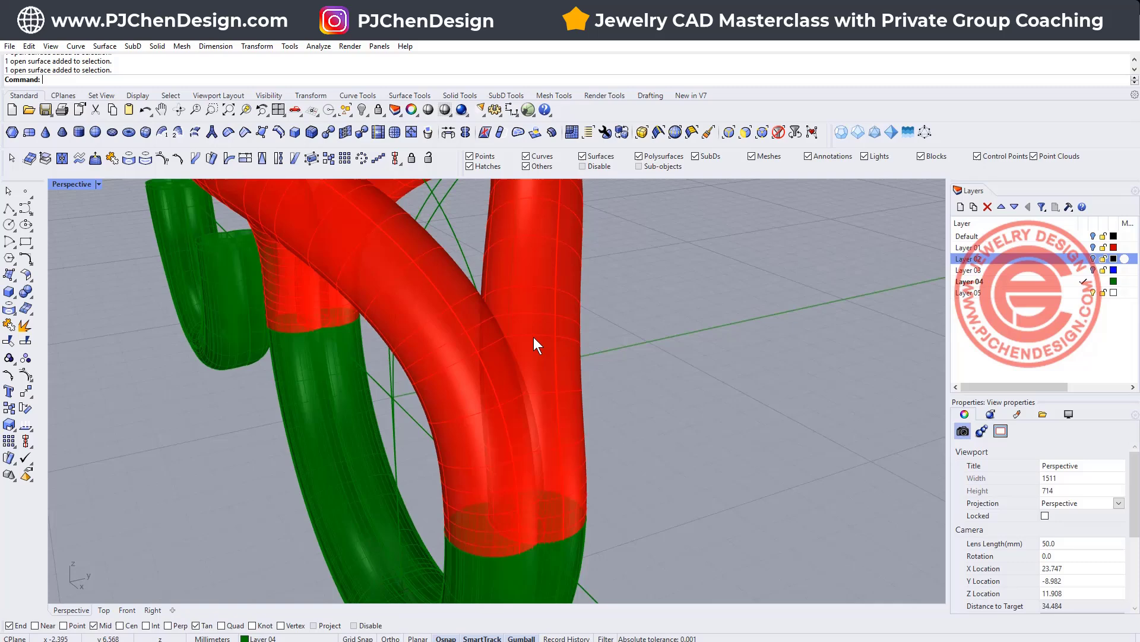
scroll(534, 336, "up", 5)
left_click(506, 329)
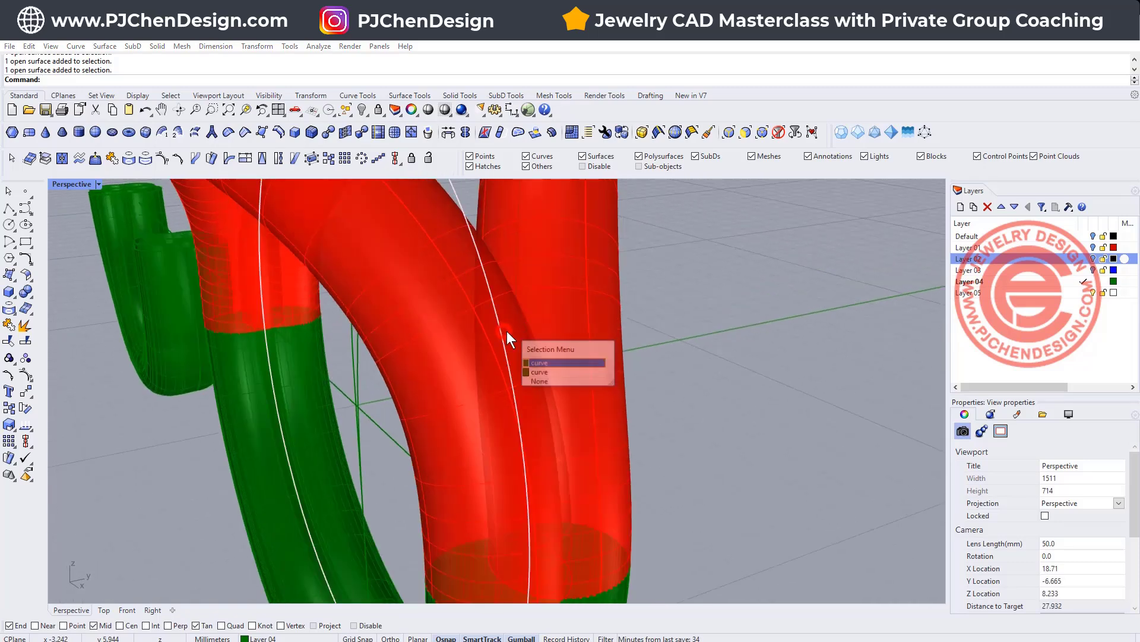
left_click(516, 331)
right_click_drag(528, 348, 660, 415)
left_click(662, 417)
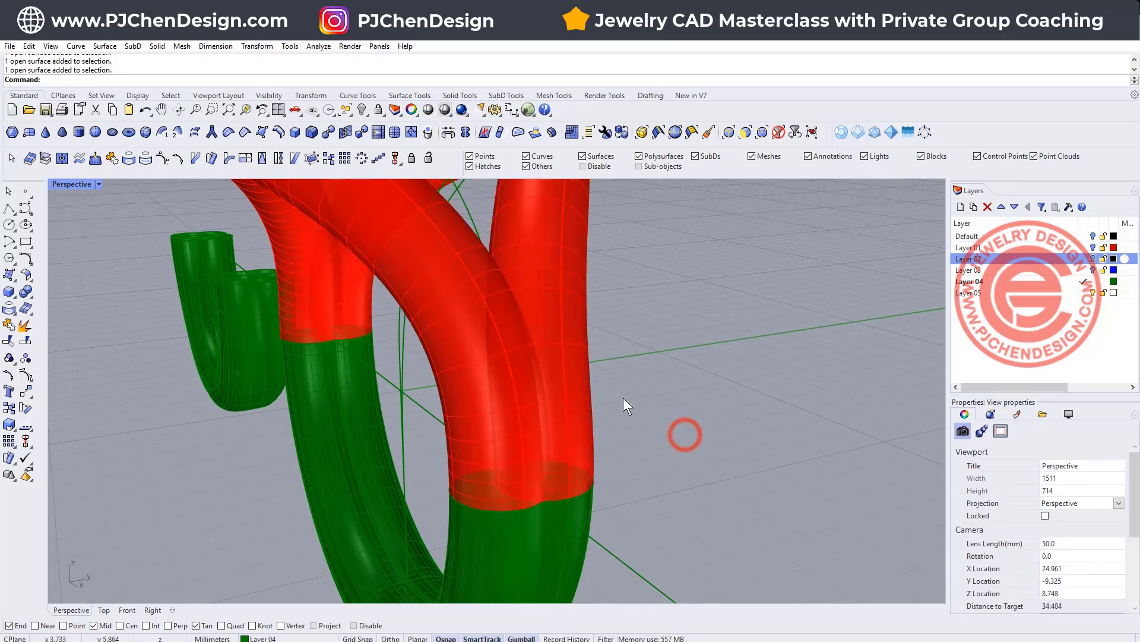
left_click(552, 262)
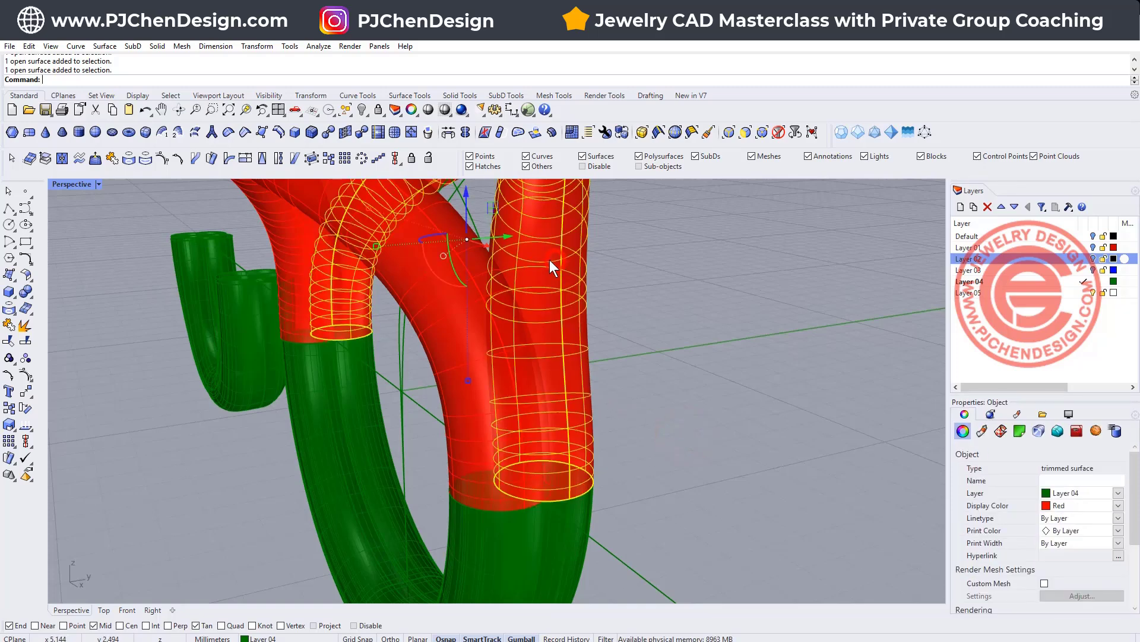
left_click(629, 318)
key("ctrl+z")
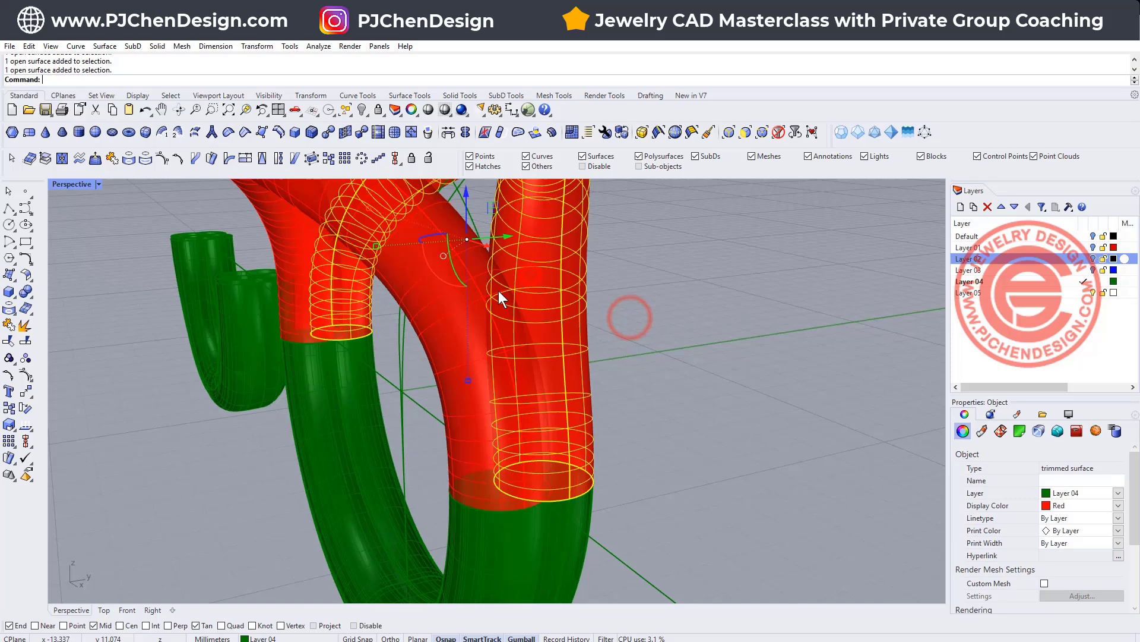
left_click(430, 306)
left_click(512, 539)
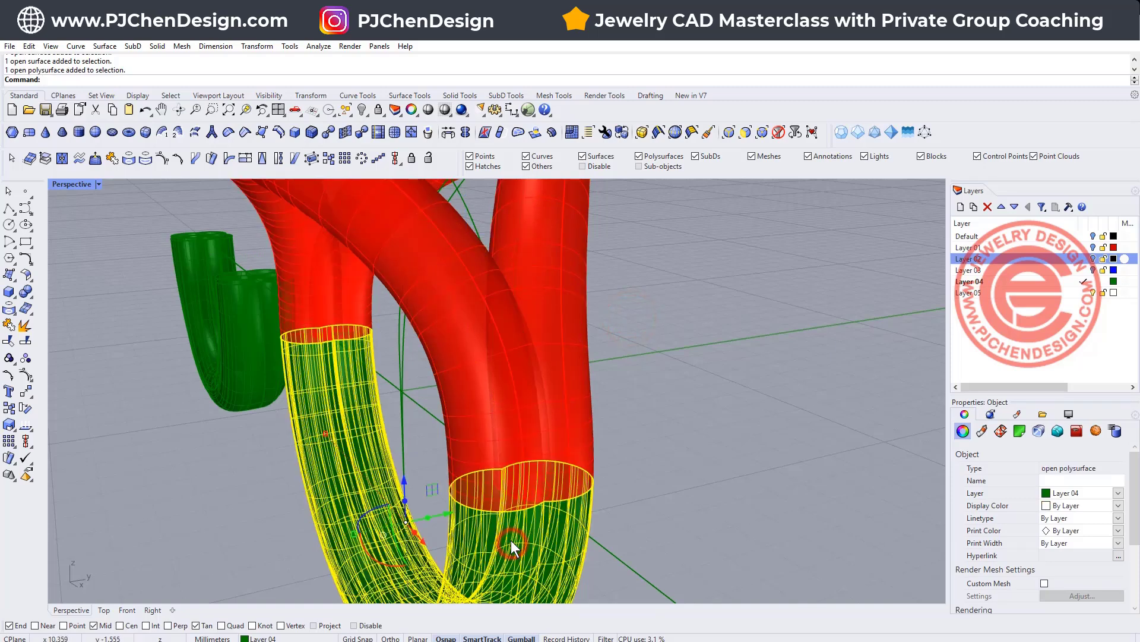
right_click_drag(662, 473, 661, 435)
left_click(662, 435)
right_click_drag(340, 304, 473, 339)
scroll(536, 386, "up", 3)
scroll(536, 386, "up", 2)
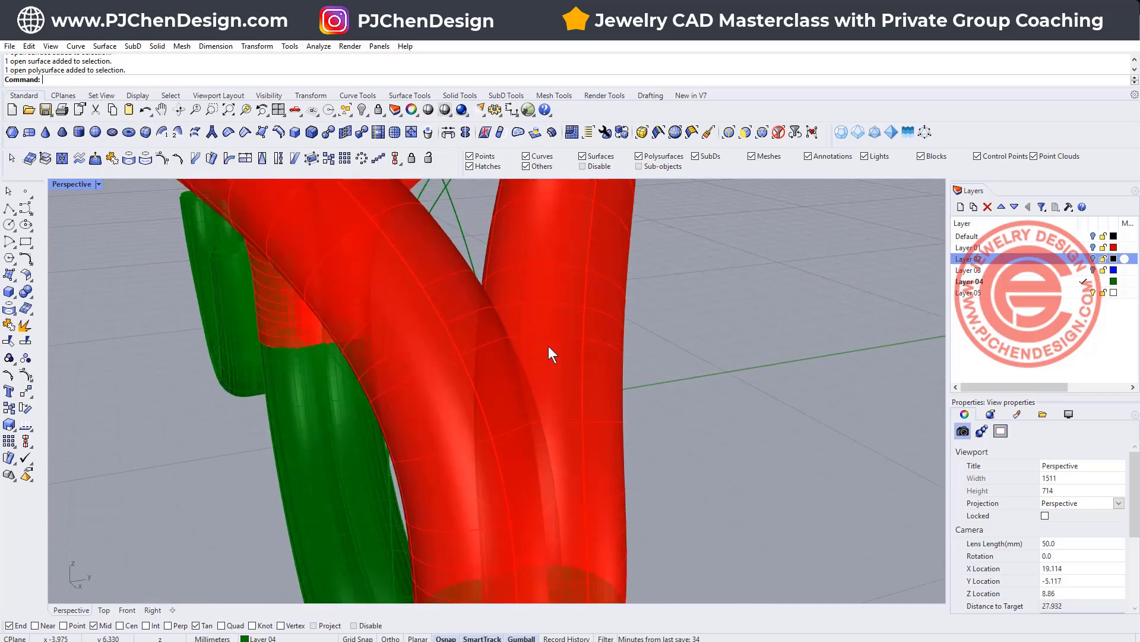
Step: Trim away the overlapping tube piece using the right red tube as cutter
left_click(547, 346)
left_click(8, 338)
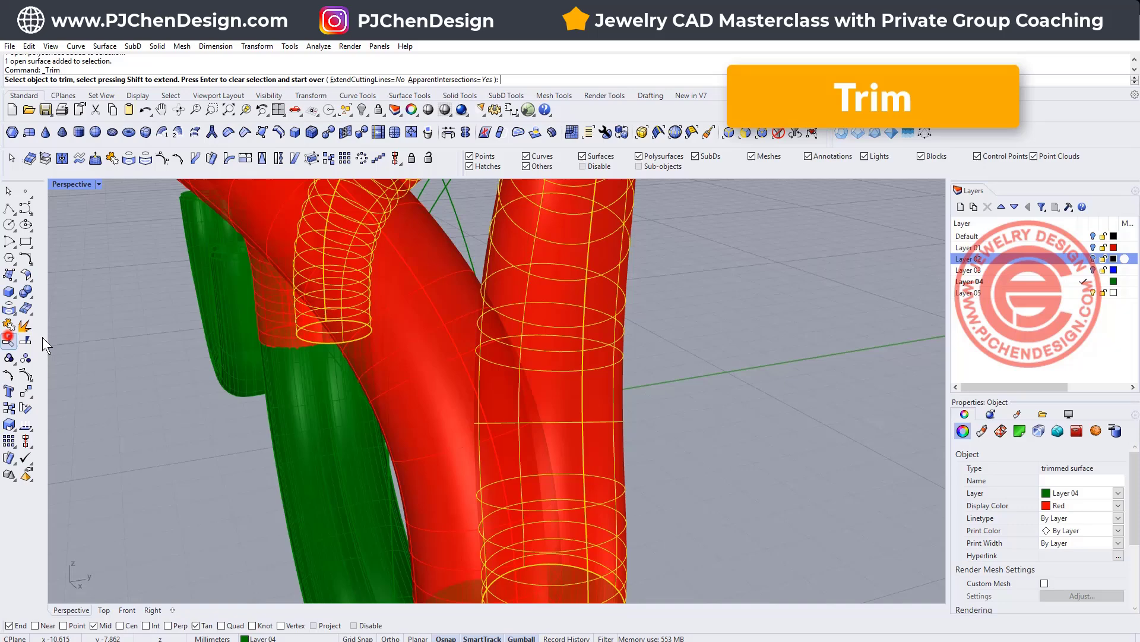
scroll(493, 435, "up", 2)
left_click(558, 409)
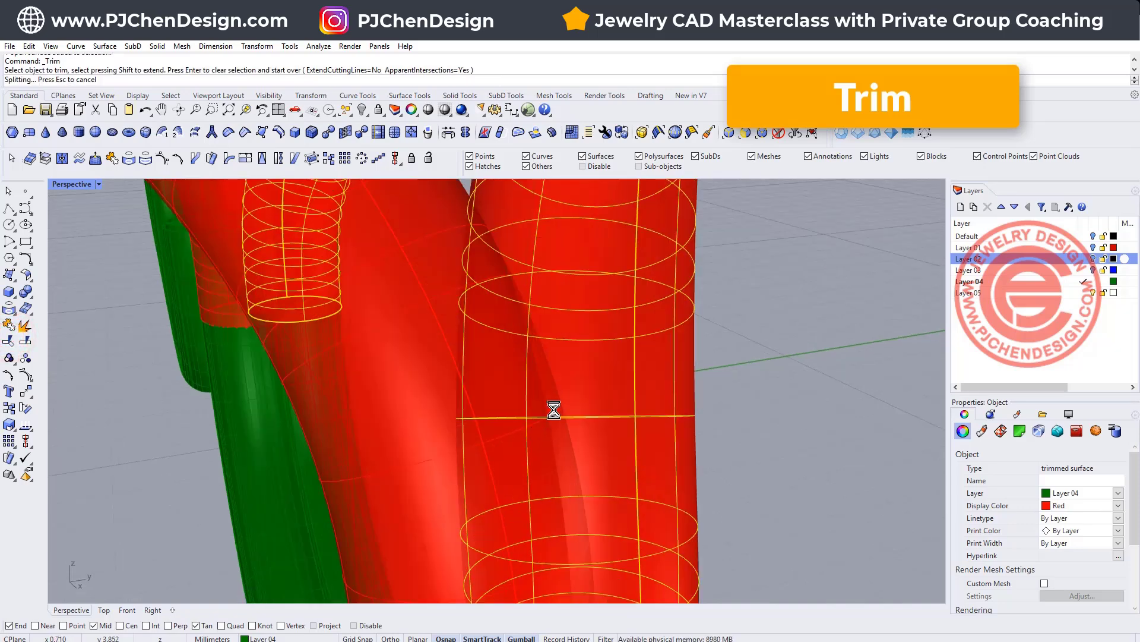
key("Return")
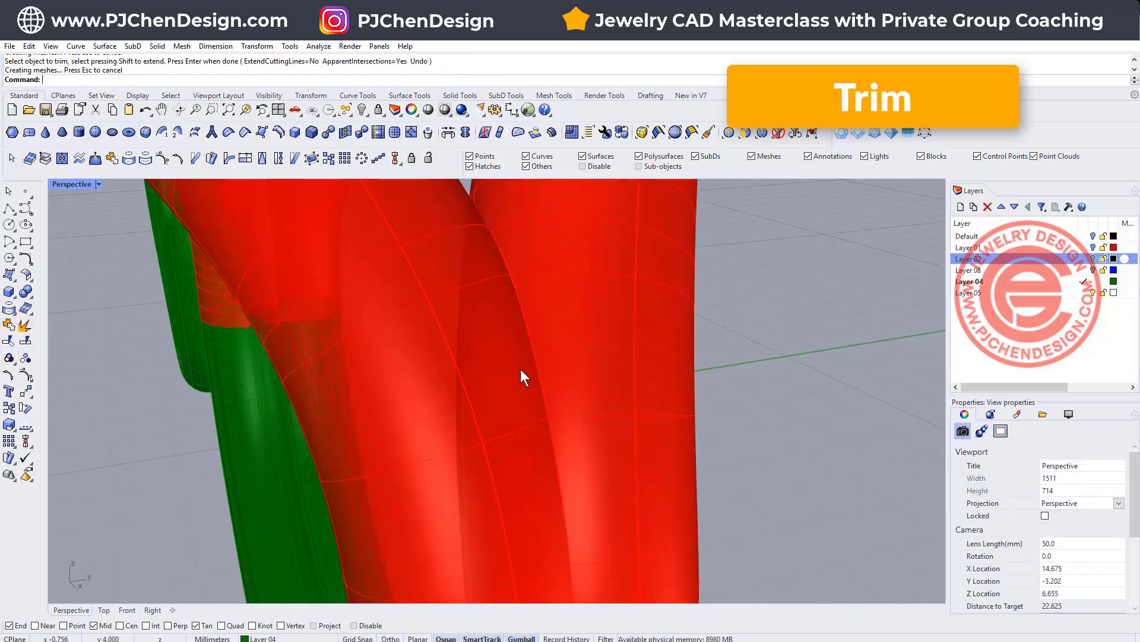
Step: Trim away two overlapping pieces using the other red tube as cutter
left_click(444, 228)
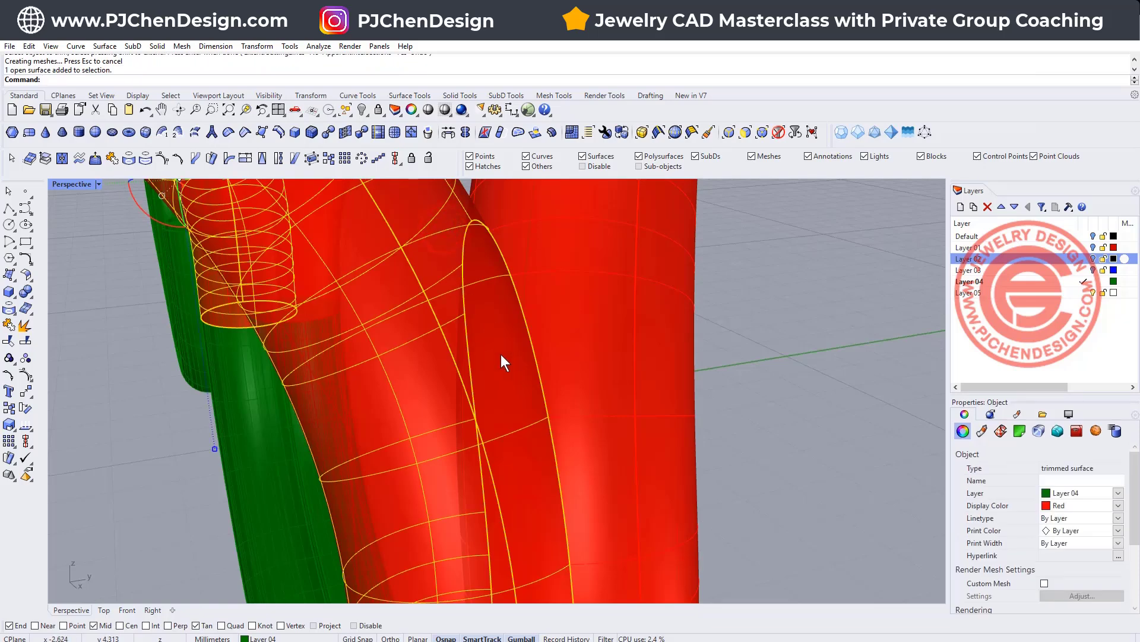
key("Return")
left_click(455, 402)
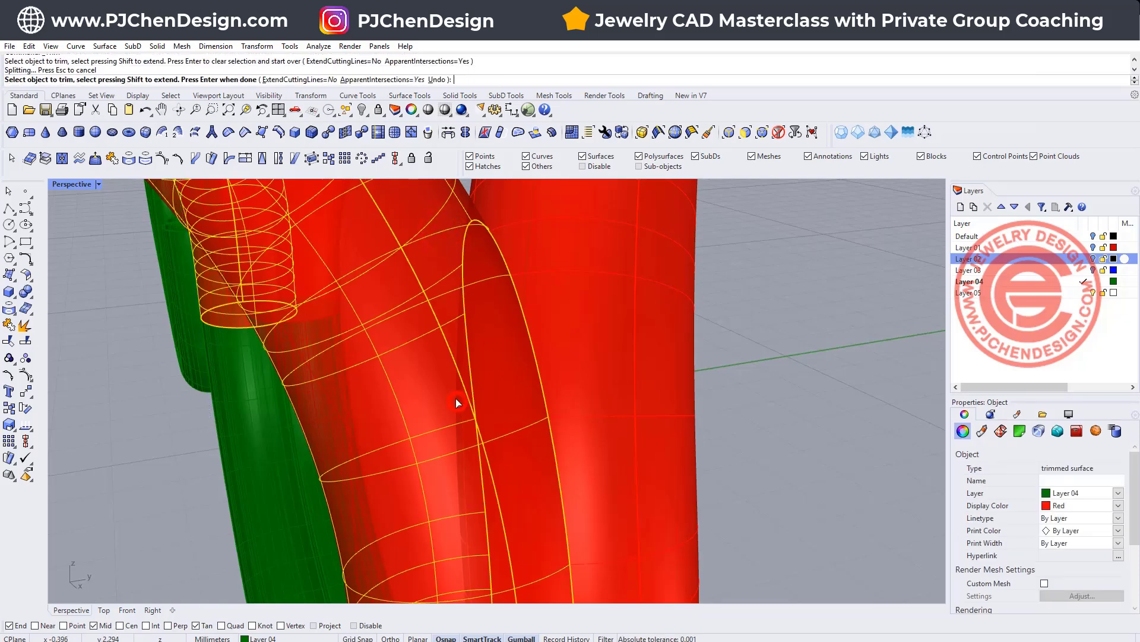
left_click(462, 411)
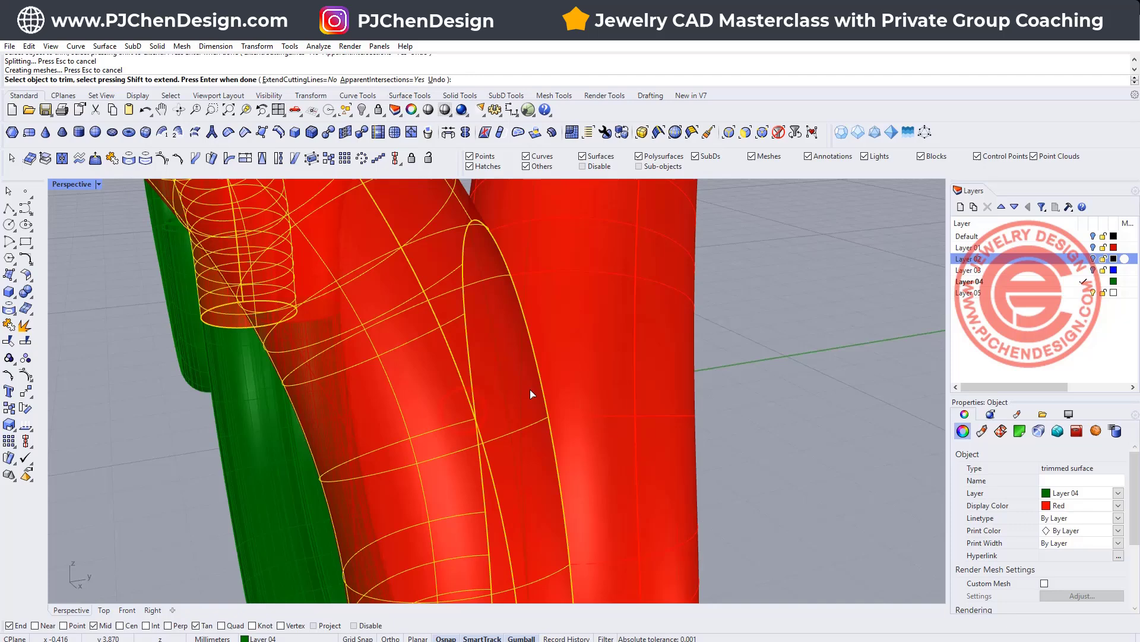
scroll(712, 426, "down", 5)
right_click(711, 427)
right_click_drag(676, 413, 441, 350)
right_click_drag(324, 381, 582, 296)
Step: Trim the other tube's overlapping piece using the left red tube as cutter
left_click(443, 284)
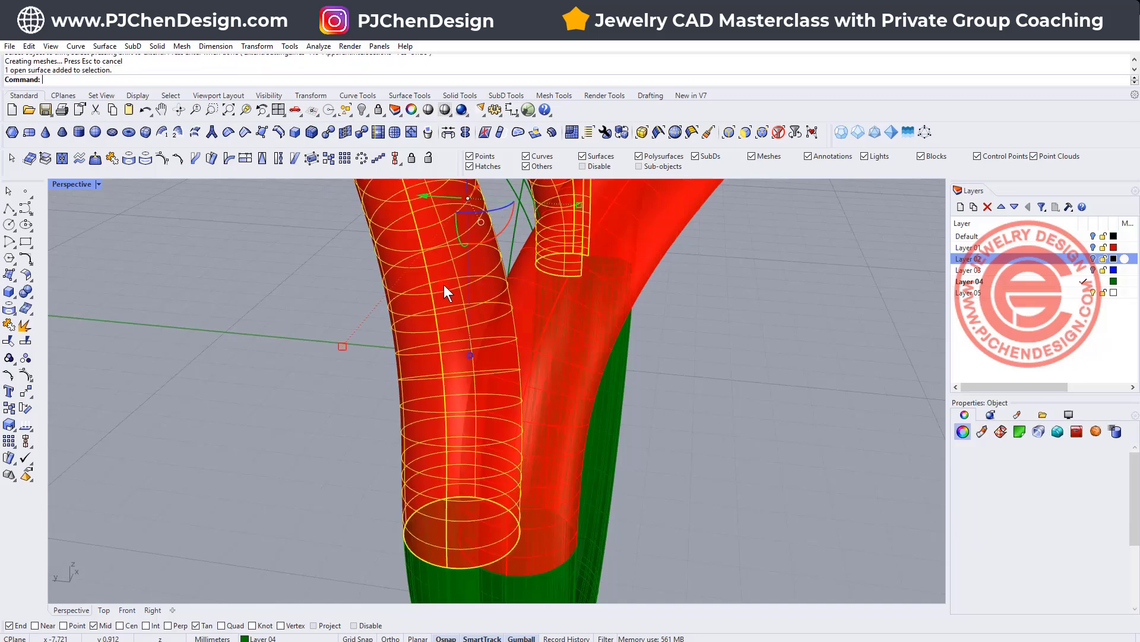
right_click(479, 329)
left_click(478, 367)
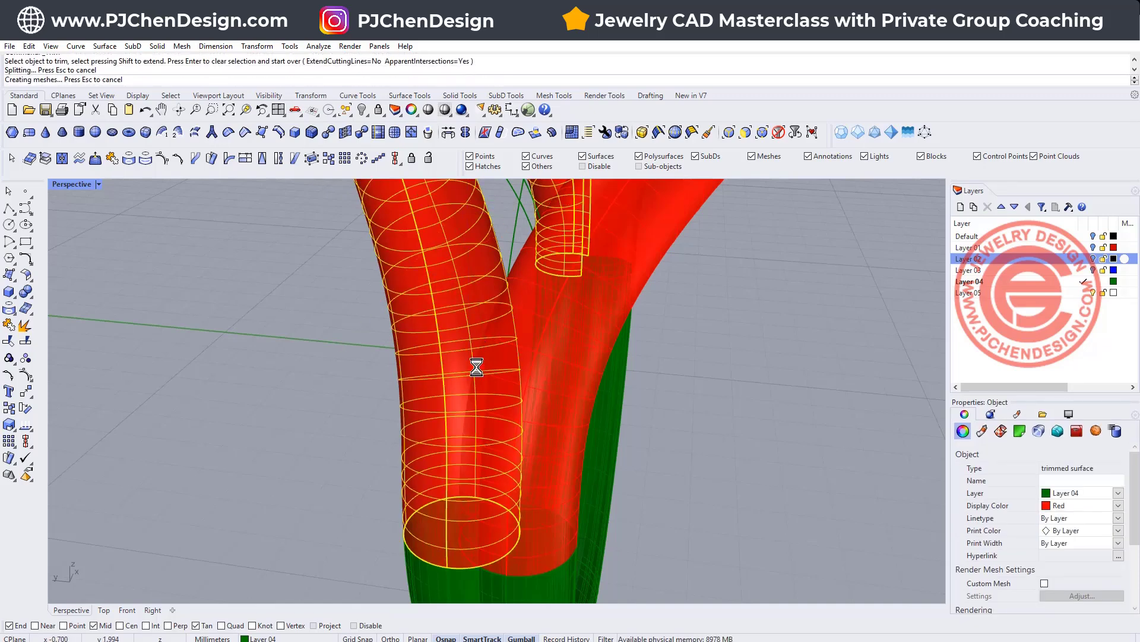
right_click(492, 341)
key("Escape")
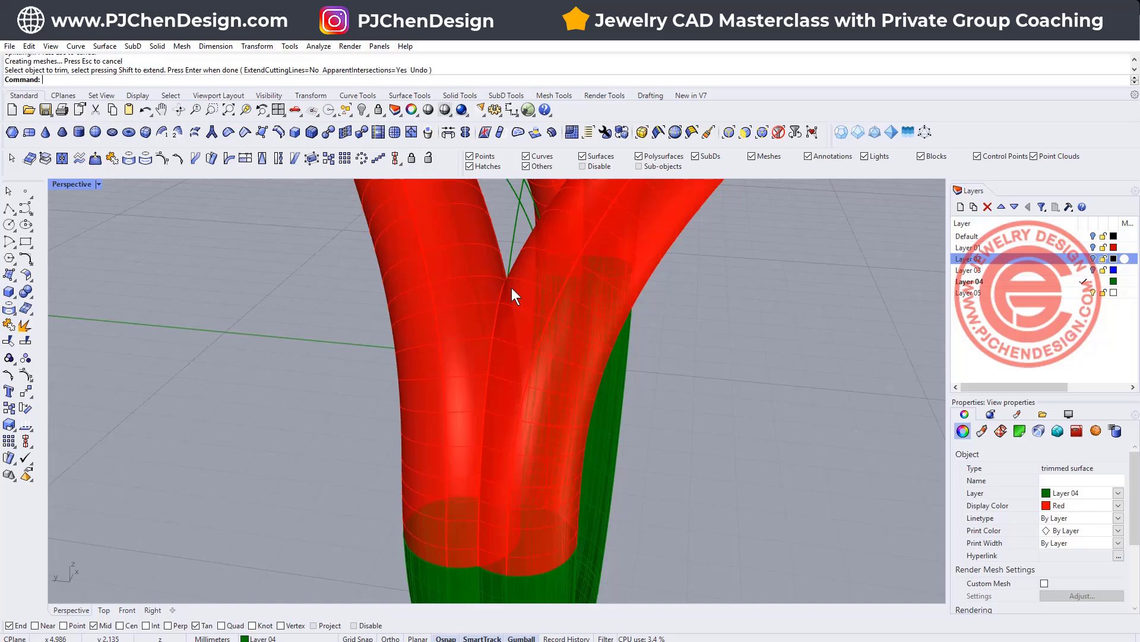
Step: Trim the left tube's overlapping piece using the right red tube as cutter
left_click(515, 281)
right_click(505, 344)
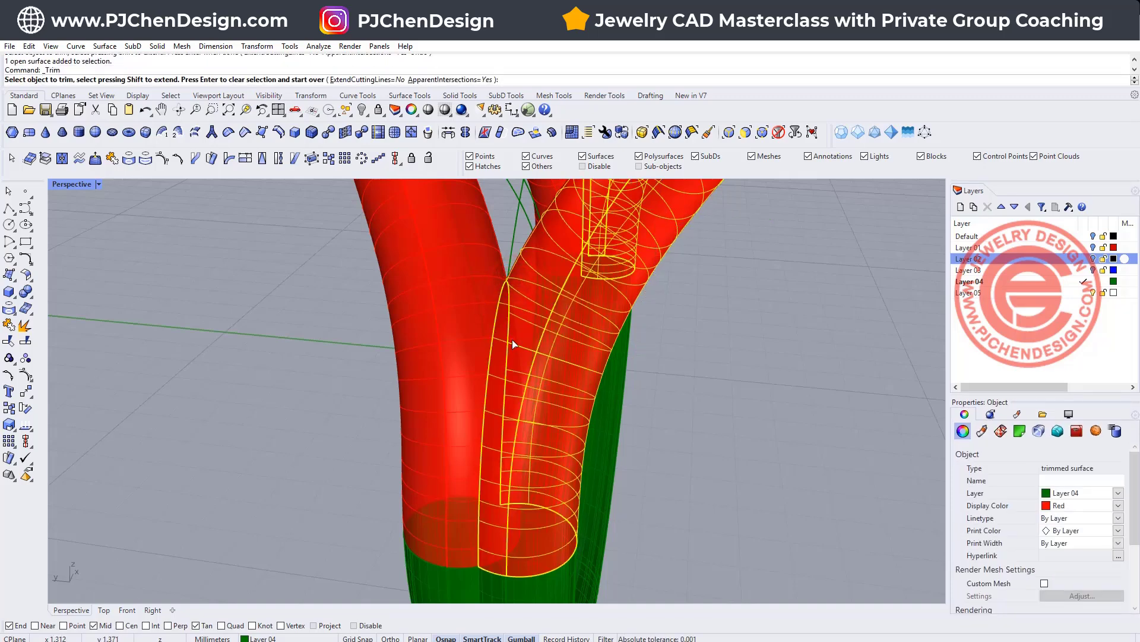
left_click(512, 340)
Step: Finish the last trim and join all arm and shank pieces into one object
right_click(524, 340)
scroll(524, 340, "down", 5)
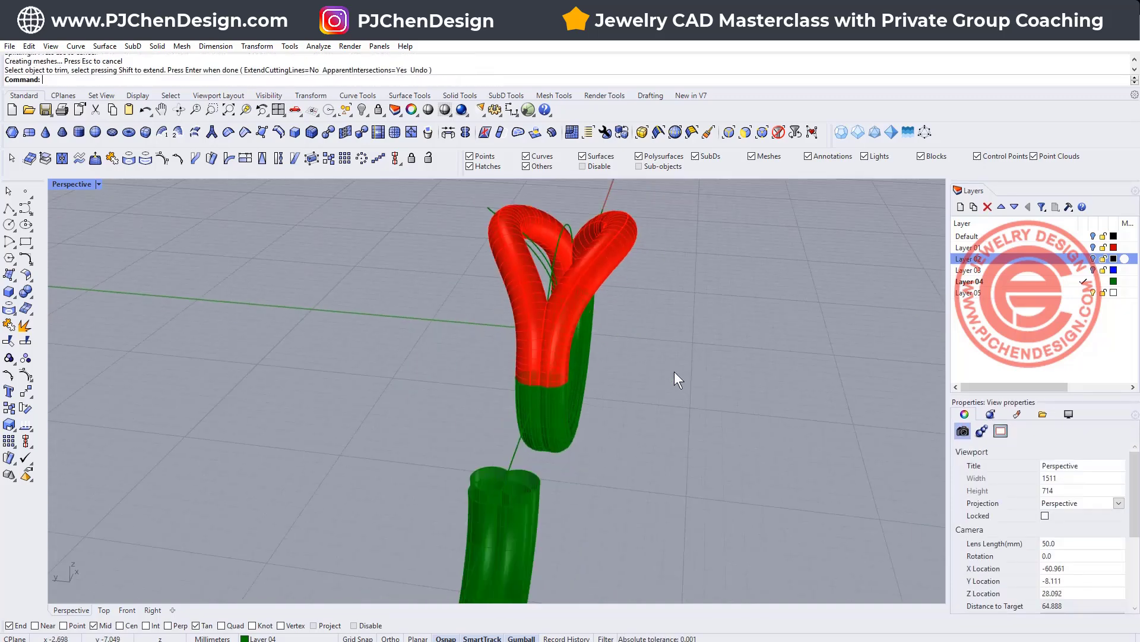
left_click_drag(710, 408, 373, 219)
left_click(8, 325)
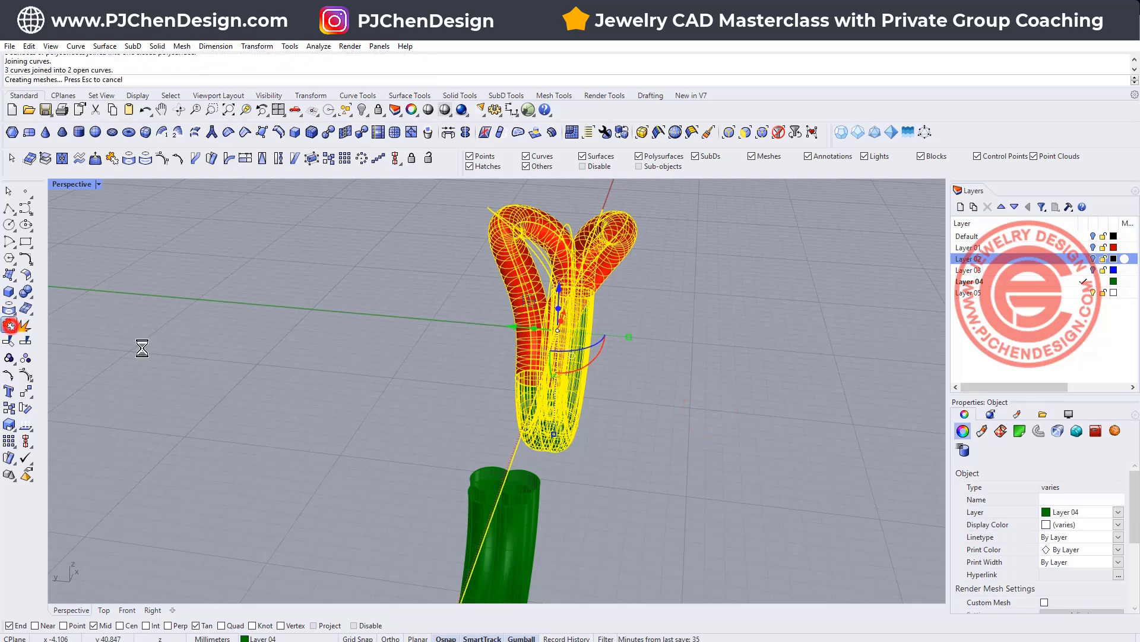
Step: Select the joined ring to verify it is a closed solid polysurface
right_click_drag(373, 340, 584, 396)
left_click(644, 270)
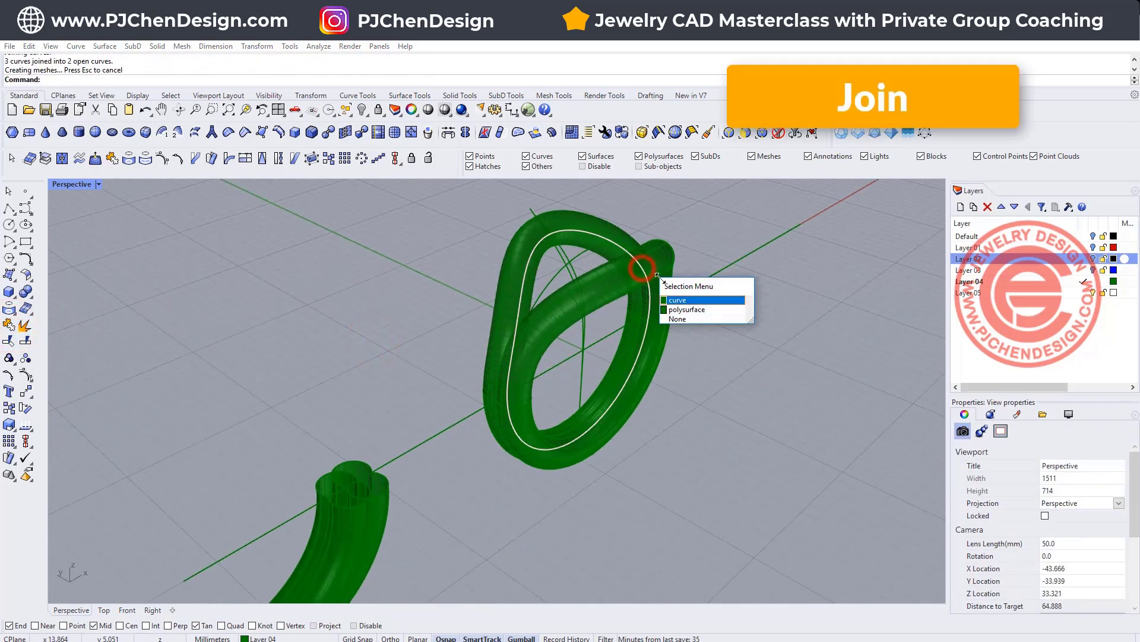
left_click(678, 301)
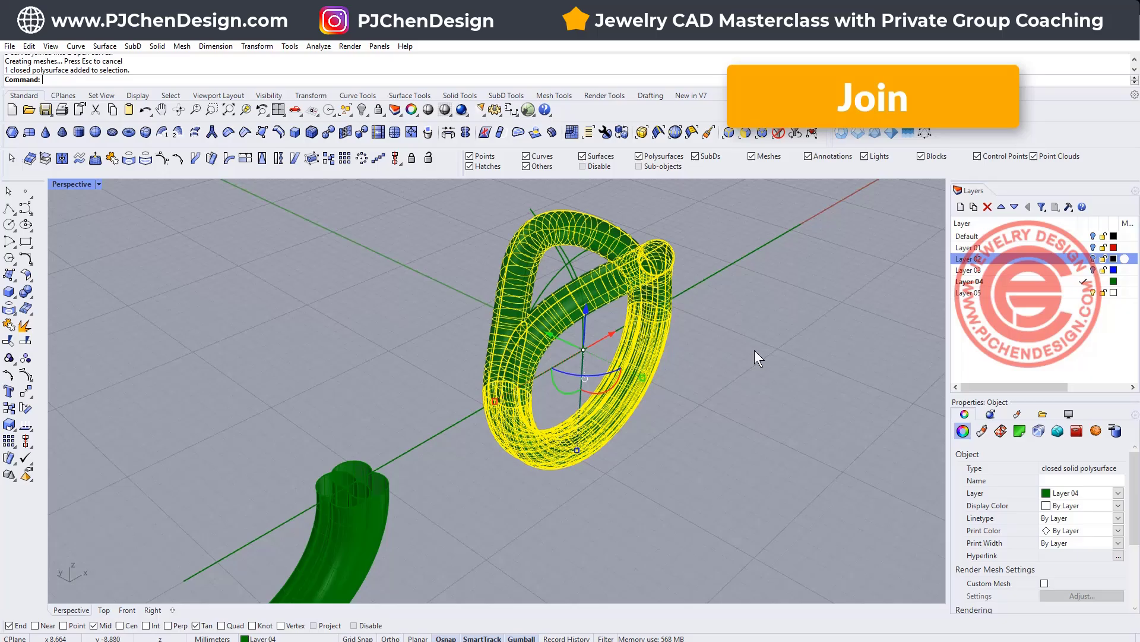
right_click_drag(755, 351, 548, 353)
left_click(644, 358)
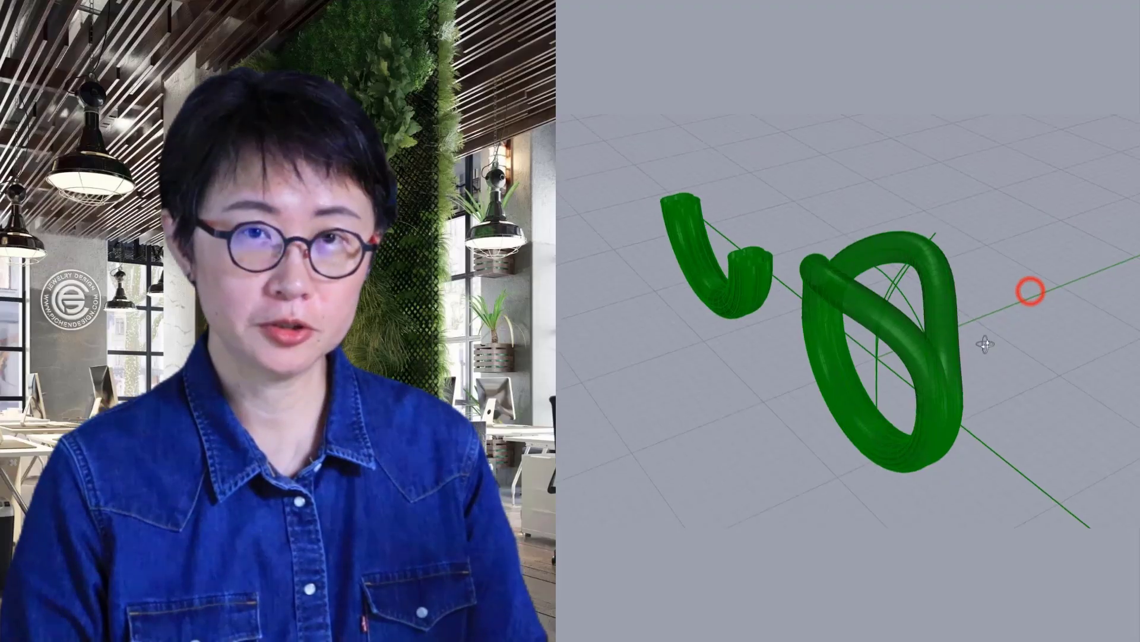
right_click_drag(980, 326, 1042, 326)
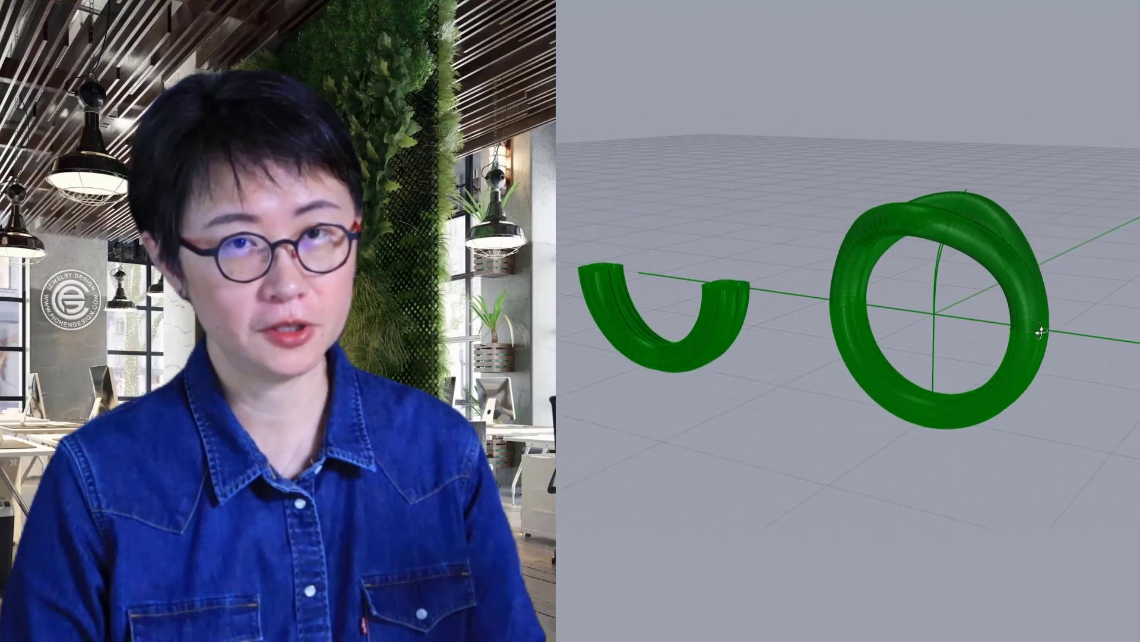